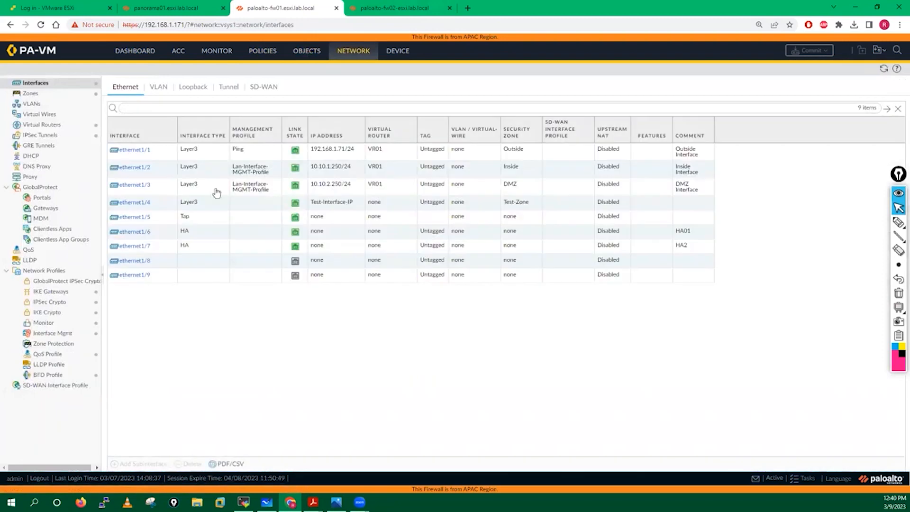
# Review fw01's security zones, virtual routers and interface list under Network
pyautogui.click(41, 95)
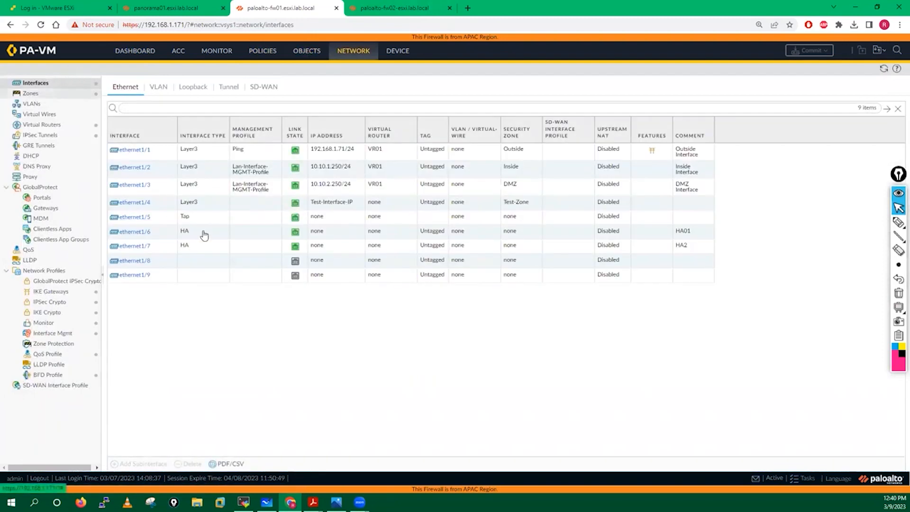
pyautogui.click(53, 125)
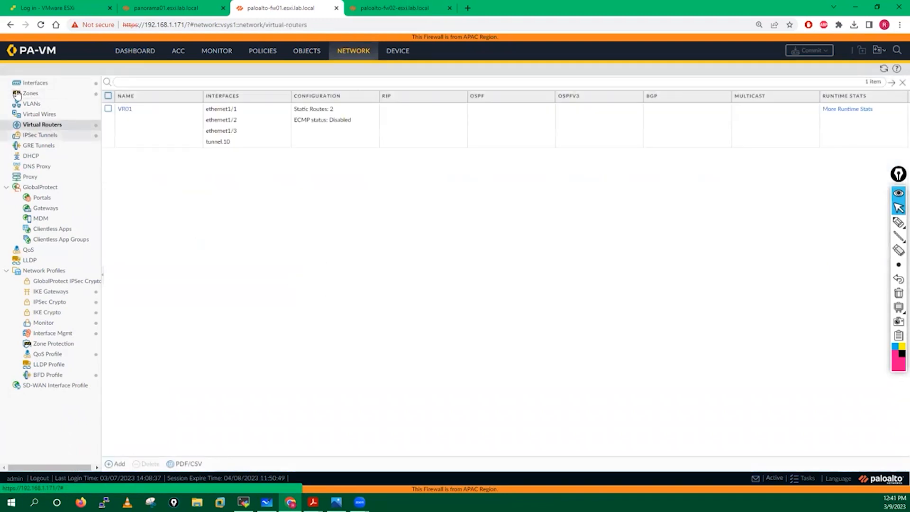
pyautogui.click(36, 83)
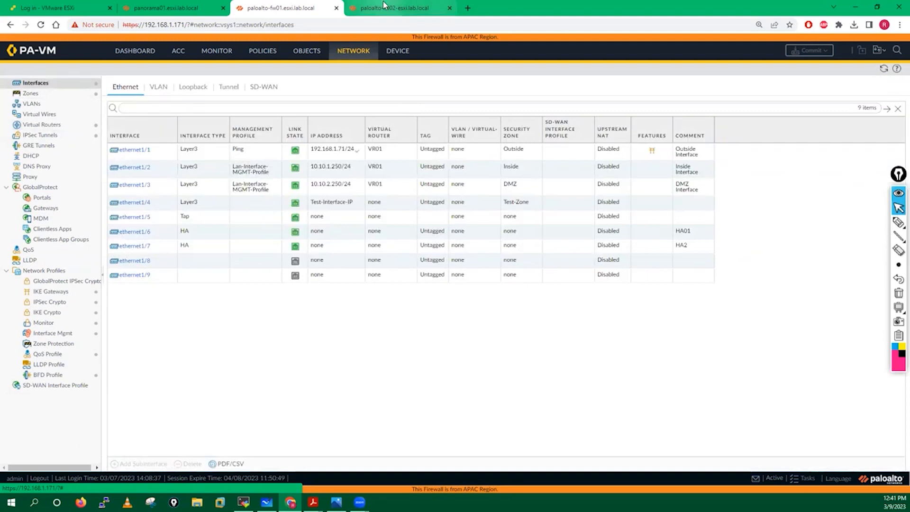
# Switch to the Panorama managed devices summary and bring up the locally managed firewall PDF guide
pyautogui.click(175, 5)
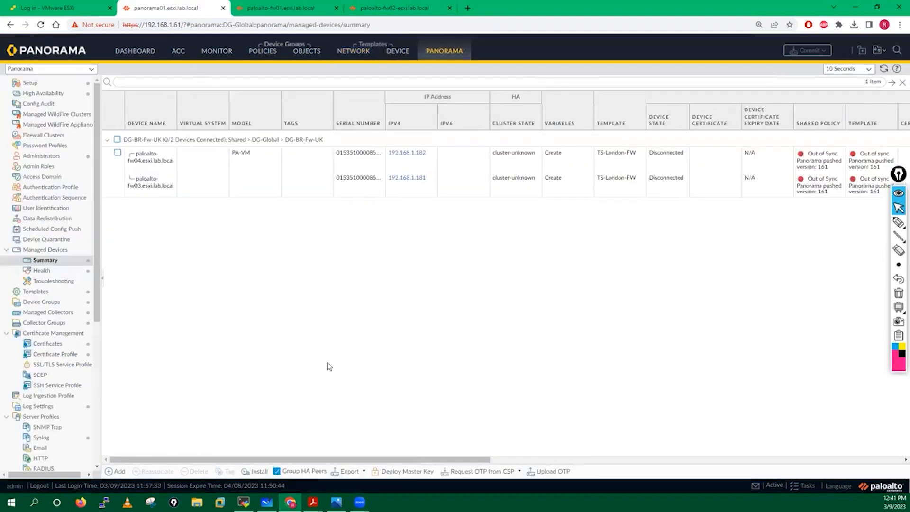
pyautogui.click(313, 502)
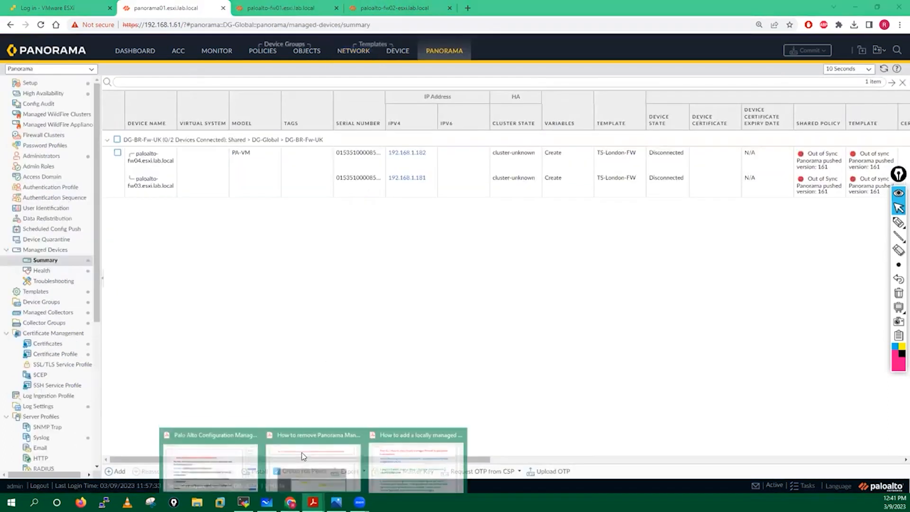
pyautogui.click(415, 462)
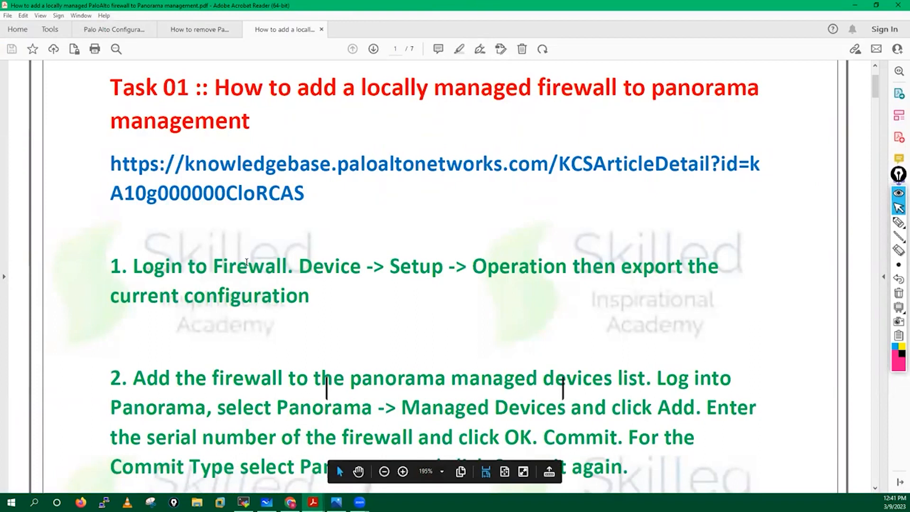
# Read the guide's step 1 on exporting the firewall's current configuration, then return to Panorama
pyautogui.scroll(-3, 246, 262)
pyautogui.moveTo(136, 180); pyautogui.dragTo(692, 188)
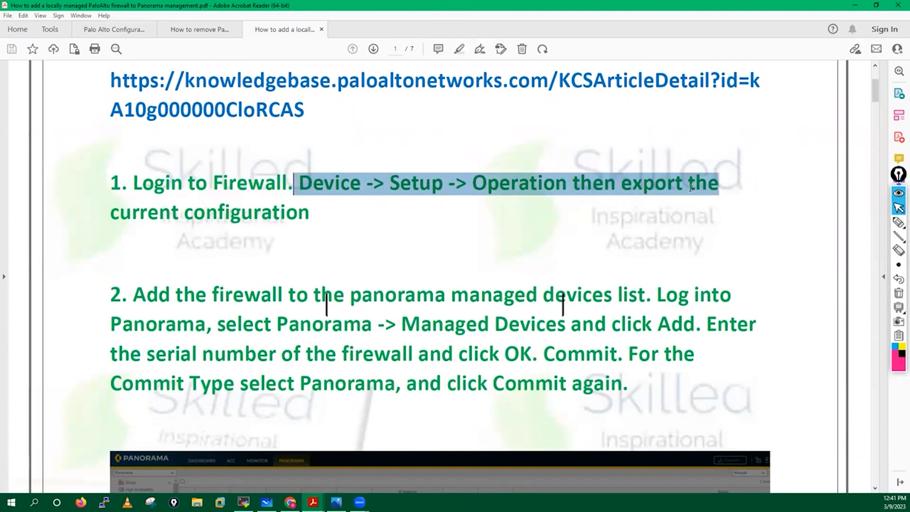
pyautogui.click(393, 239)
pyautogui.click(394, 239)
pyautogui.click(477, 184)
pyautogui.moveTo(487, 190); pyautogui.dragTo(434, 231)
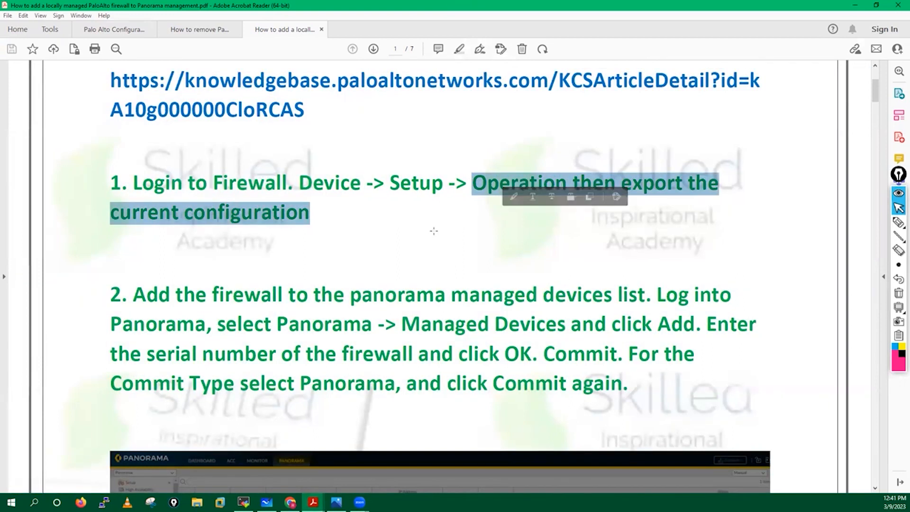
pyautogui.click(303, 242)
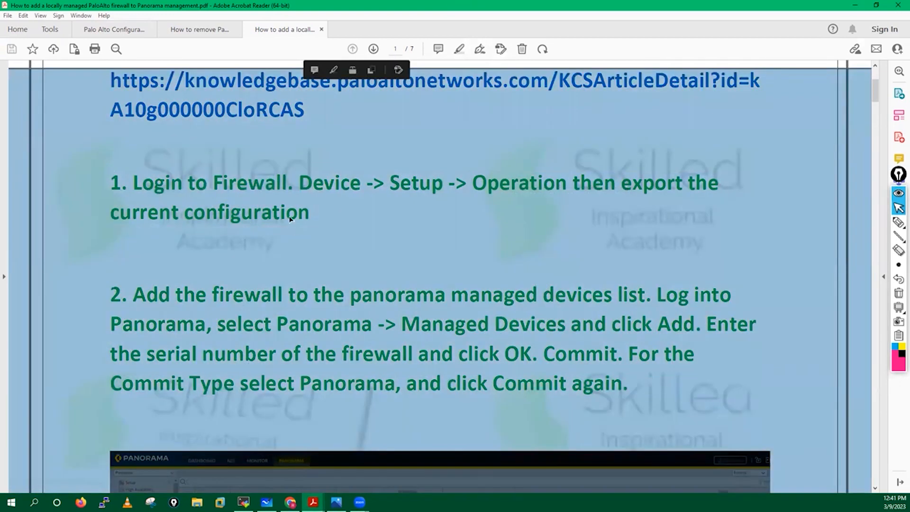
pyautogui.scroll(-1, 290, 217)
pyautogui.click(290, 502)
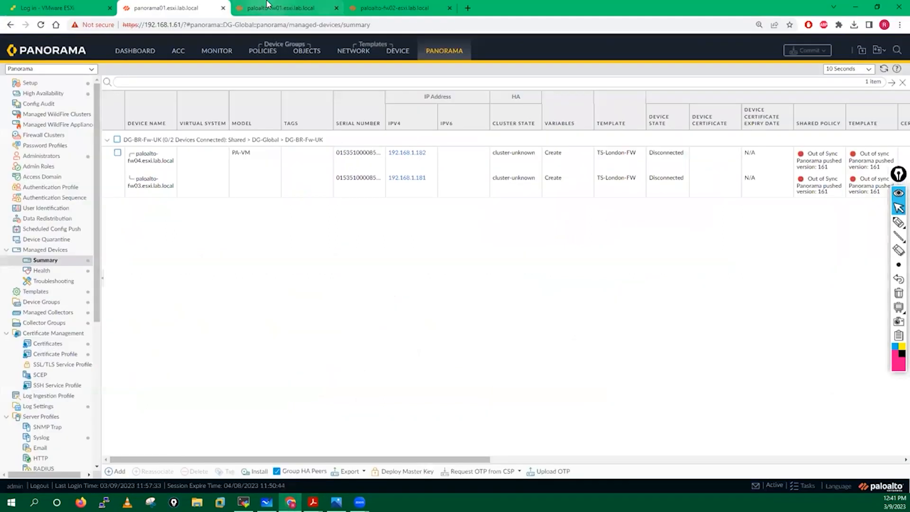
# On the paloalto-fw01 tab, open DEVICE > Setup > Operations
pyautogui.click(268, 5)
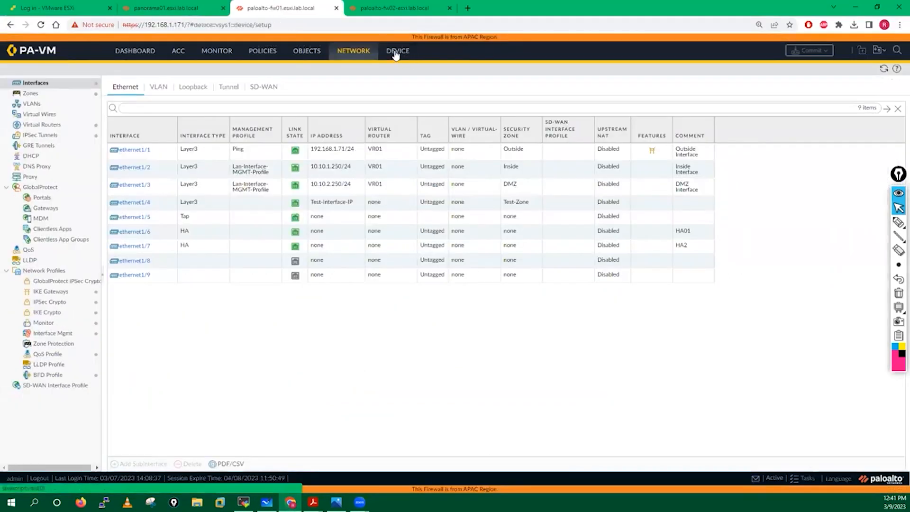
pyautogui.click(395, 54)
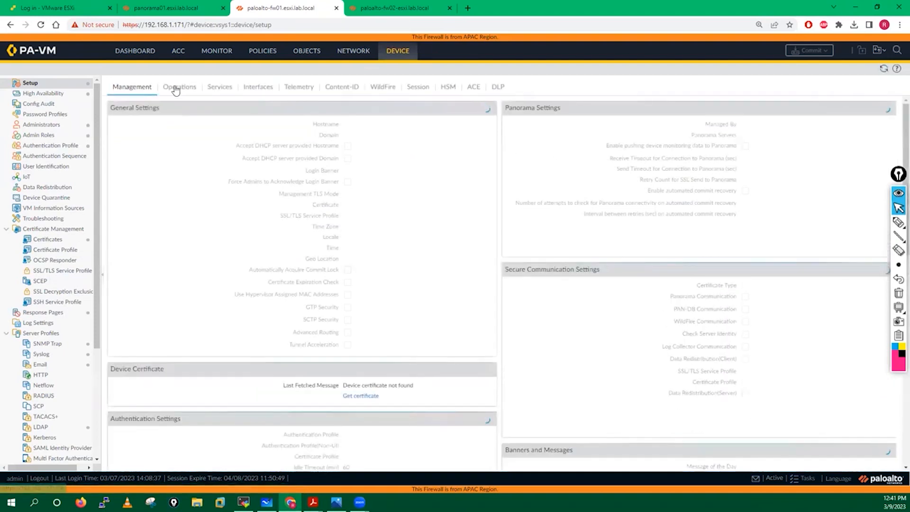
pyautogui.click(176, 90)
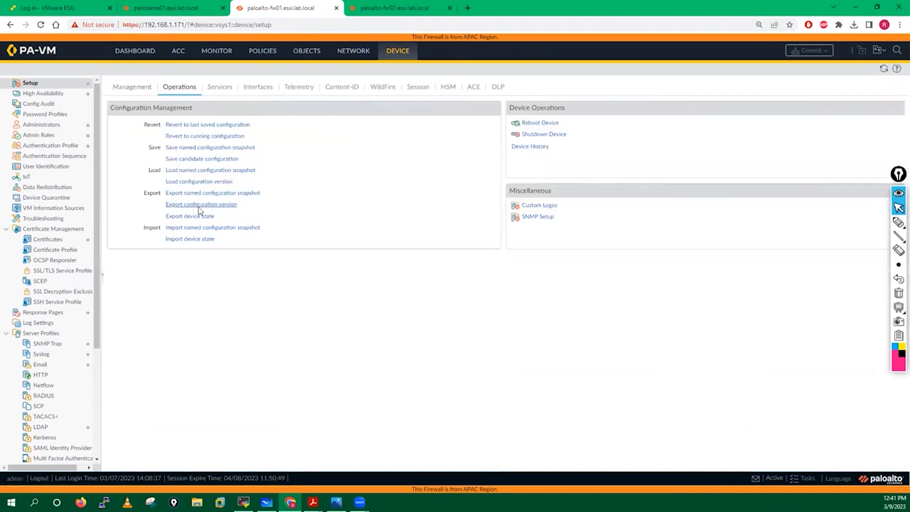
# Save a named configuration snapshot called locally-manage-fw-config.xml and dismiss the confirmation
pyautogui.click(192, 148)
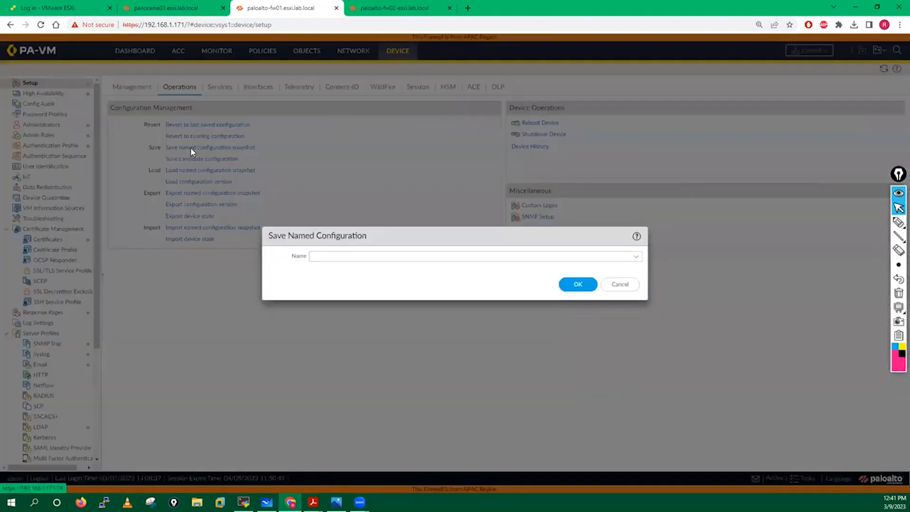
pyautogui.click(334, 257)
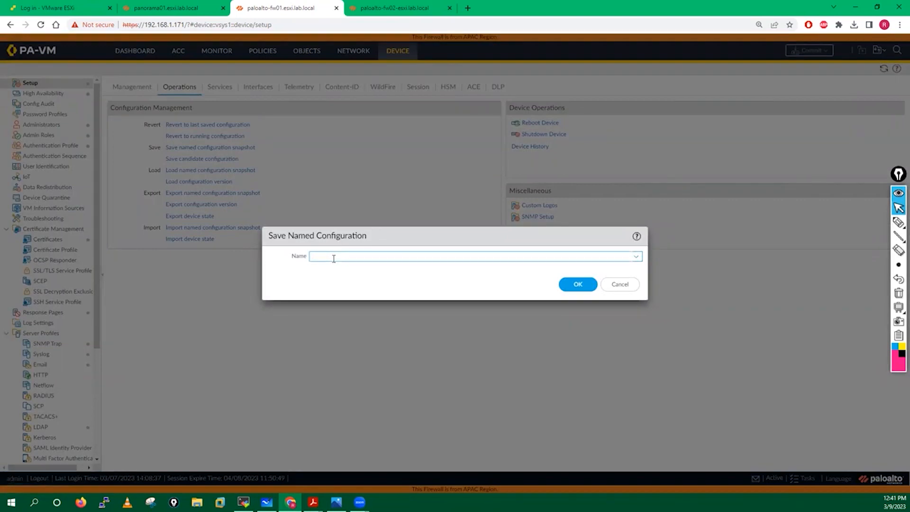
pyautogui.write('be')
pyautogui.press('BackSpace')
pyautogui.press('BackSpace')
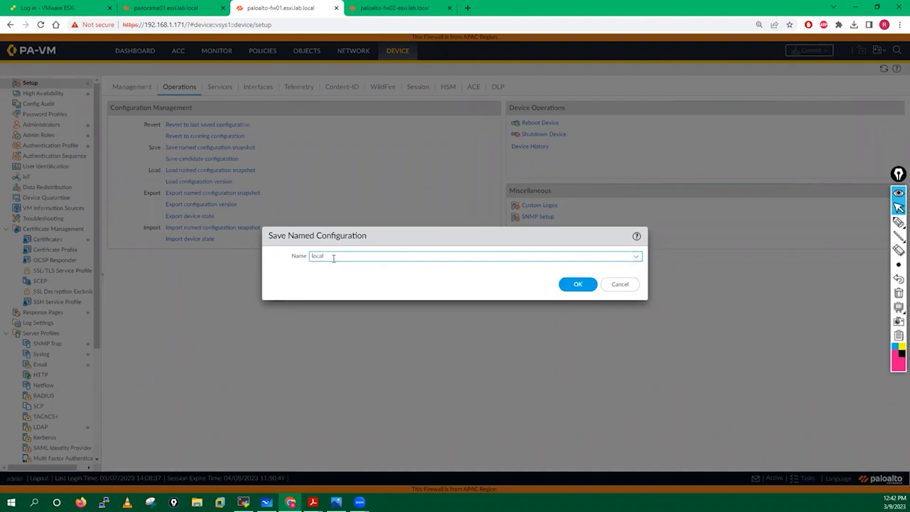
pyautogui.write('-manage-')
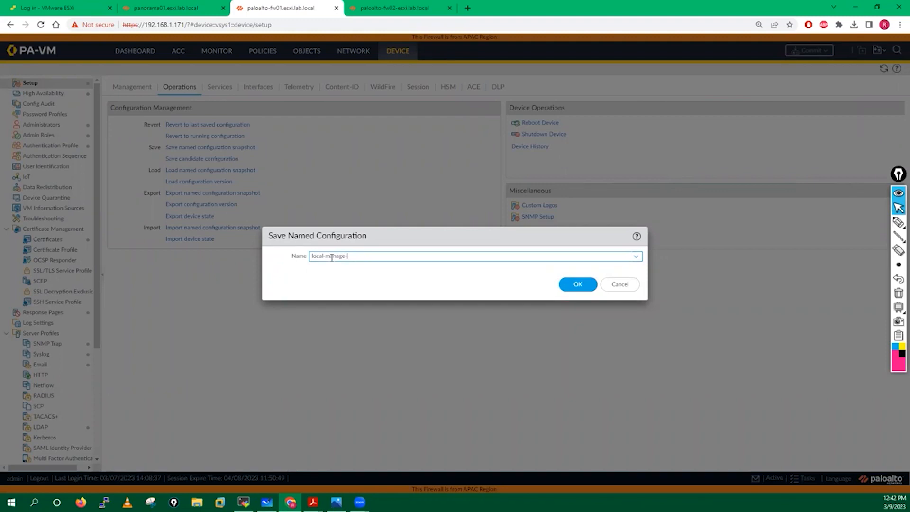
pyautogui.write('ly')
pyautogui.write('-config.xml')
pyautogui.click(572, 284)
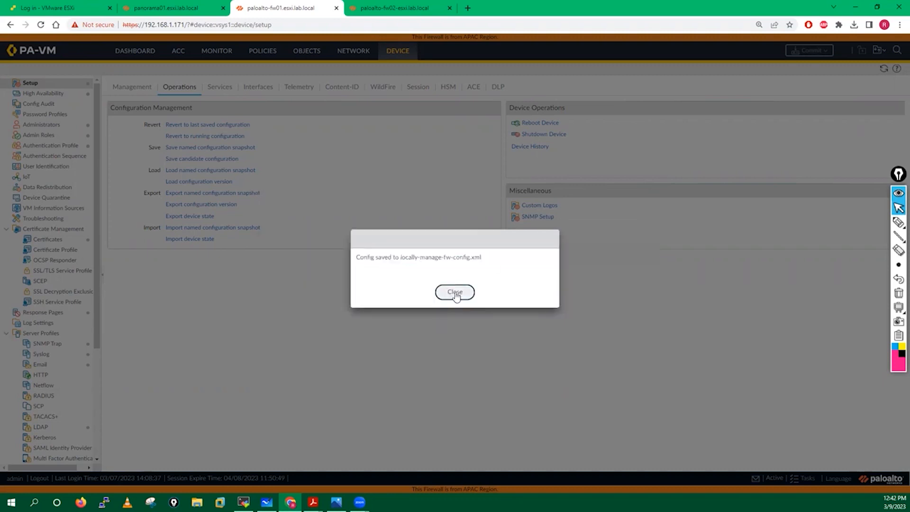
pyautogui.press('Return')
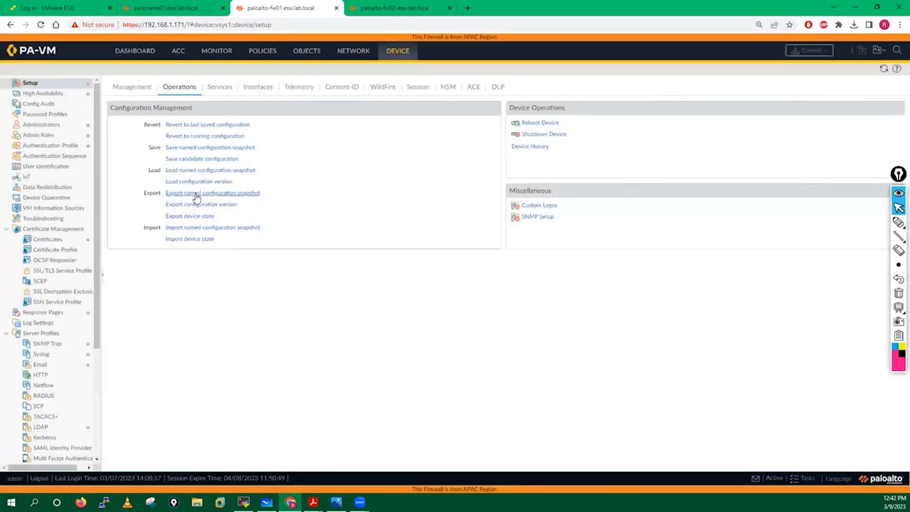
# Export the locally-manage-fw-config.xml snapshot and save the download, then bring the PDF guide forward
pyautogui.click(196, 194)
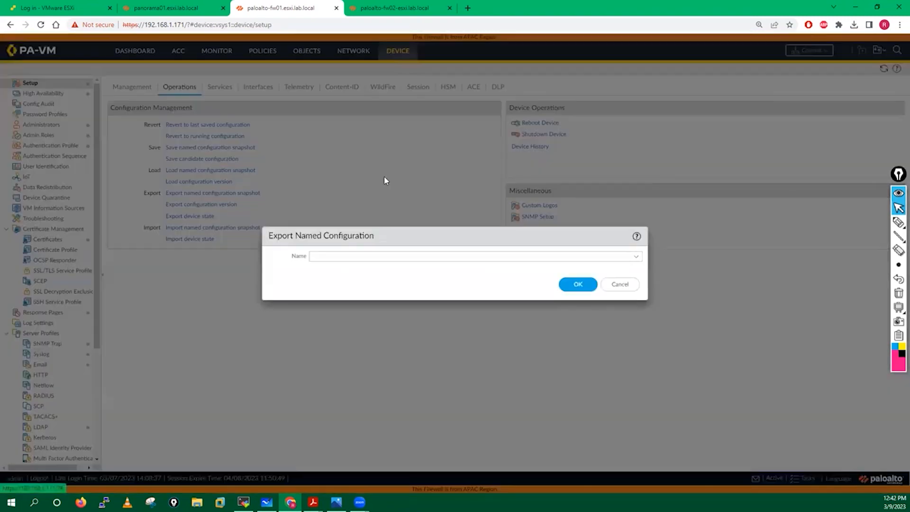
pyautogui.click(635, 261)
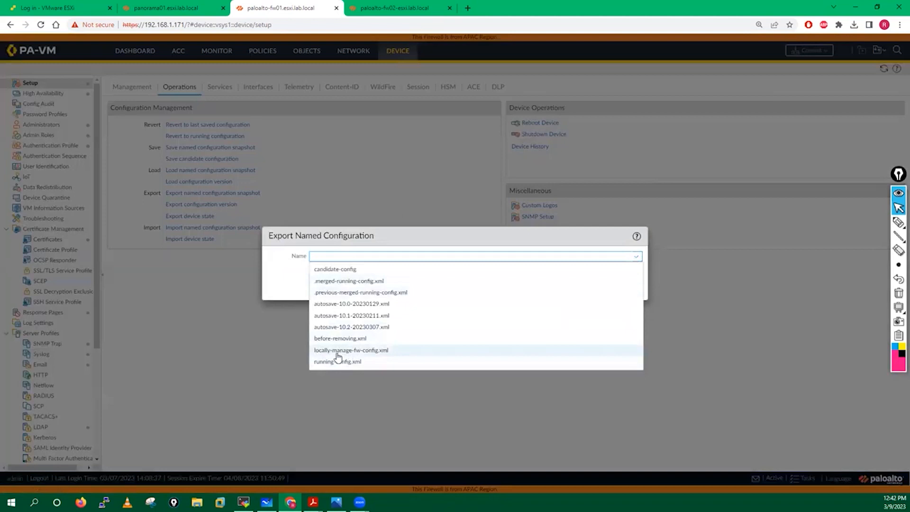
pyautogui.click(357, 351)
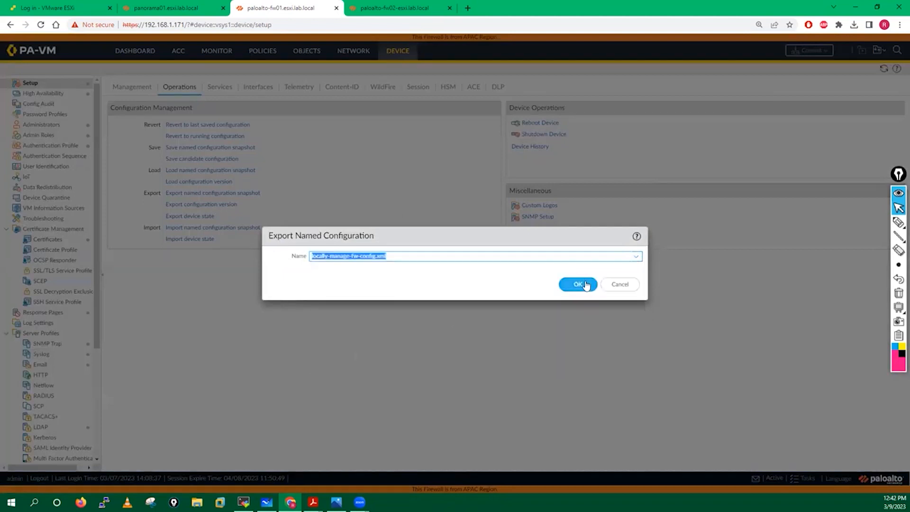
pyautogui.click(584, 284)
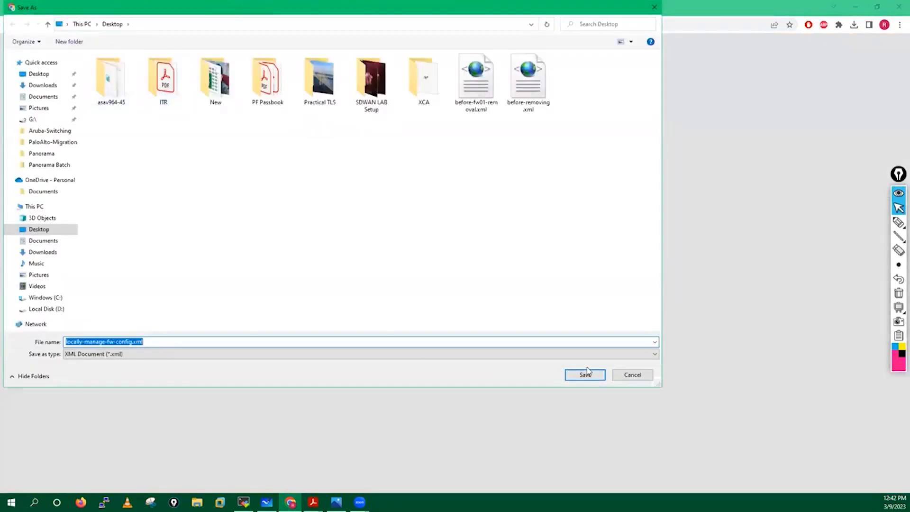
pyautogui.press('Return')
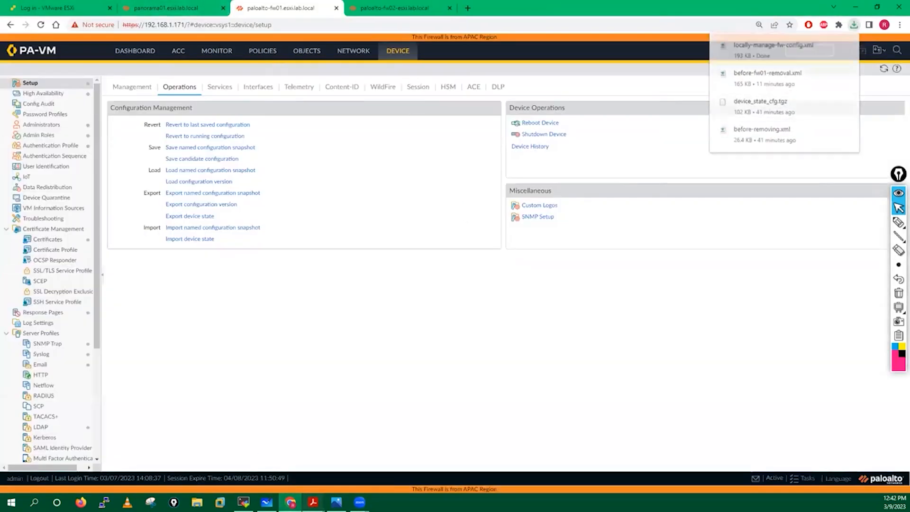
pyautogui.moveTo(313, 503)
pyautogui.click(314, 457)
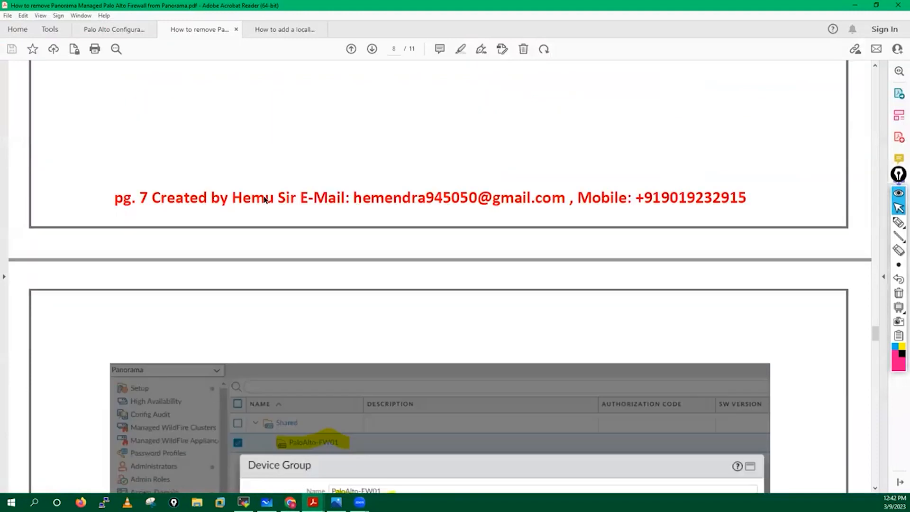
# In the locally managed firewall guide, read step 2 on adding the firewall via Panorama > Managed Devices
pyautogui.scroll(10, 266, 200)
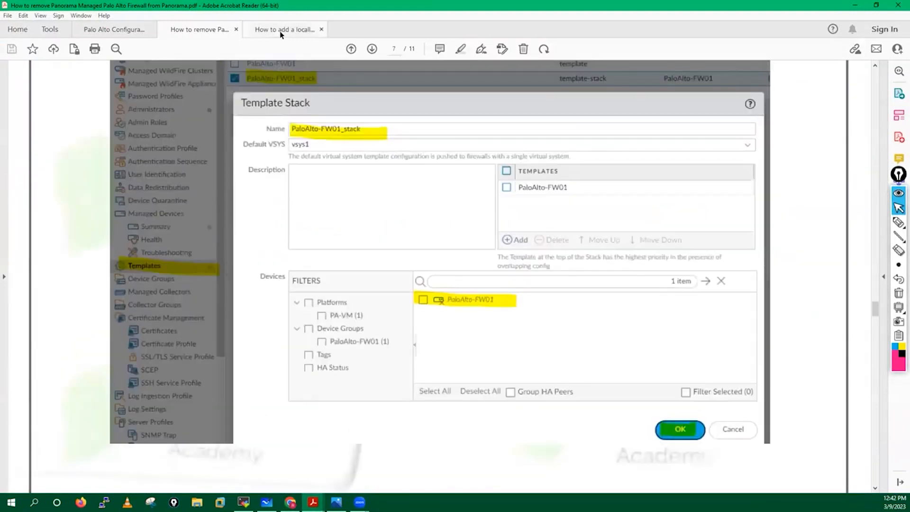
pyautogui.click(279, 30)
pyautogui.scroll(-5, 303, 232)
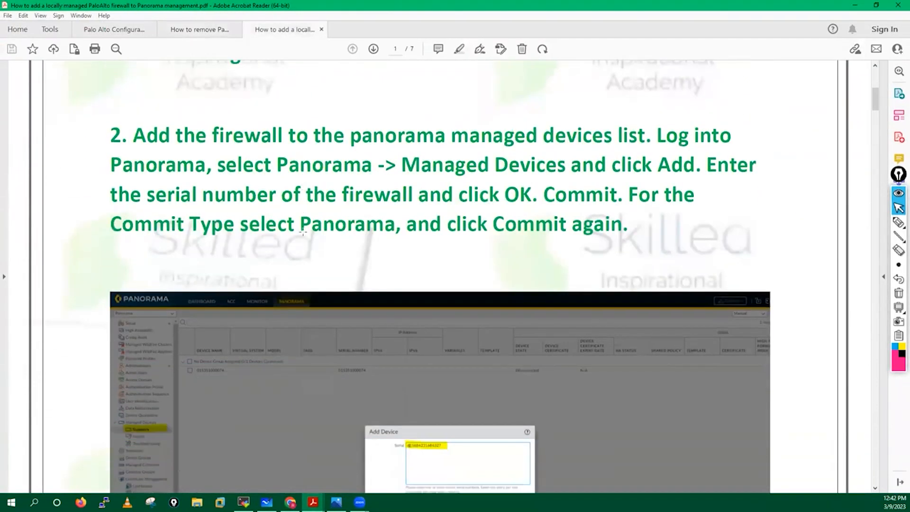
pyautogui.moveTo(133, 100); pyautogui.dragTo(481, 106)
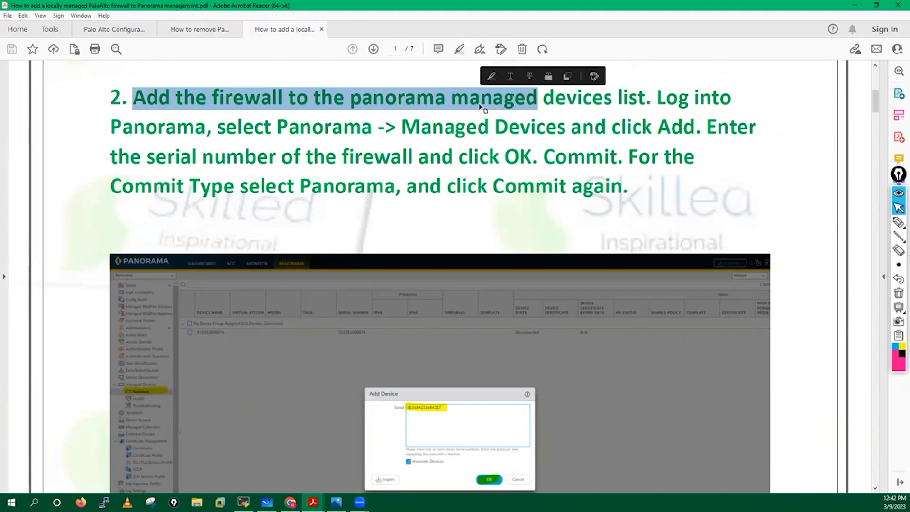
pyautogui.moveTo(657, 100); pyautogui.dragTo(700, 129)
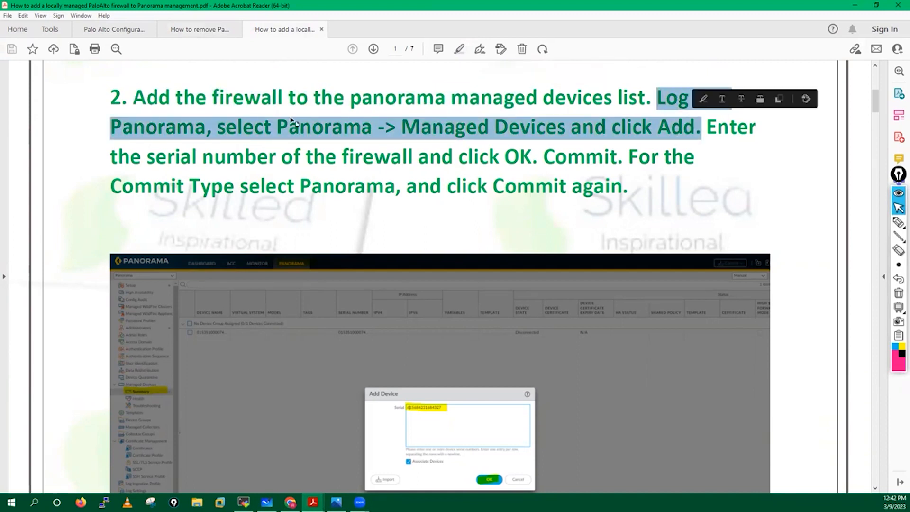
pyautogui.click(323, 133)
pyautogui.moveTo(278, 126); pyautogui.dragTo(560, 130)
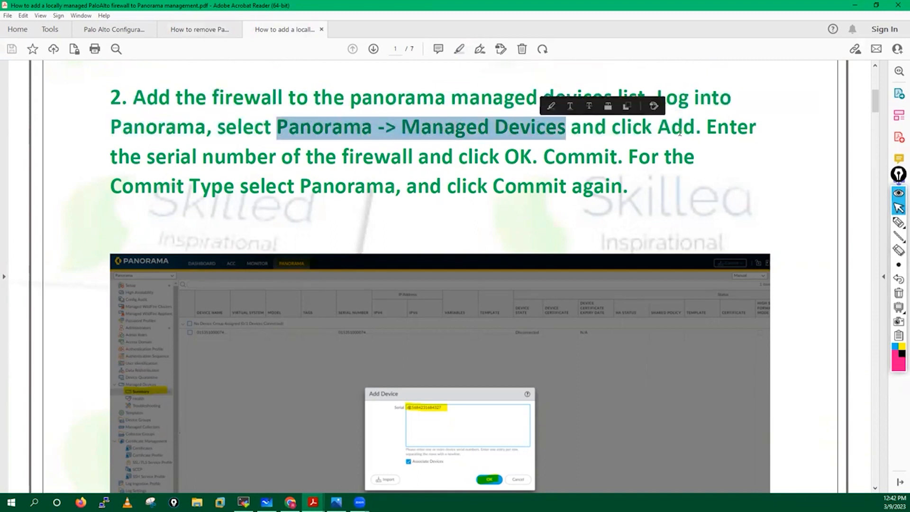
# Read the guide's serial-number and commit instructions, then return to the browser
pyautogui.click(631, 127)
pyautogui.moveTo(632, 127); pyautogui.dragTo(234, 185)
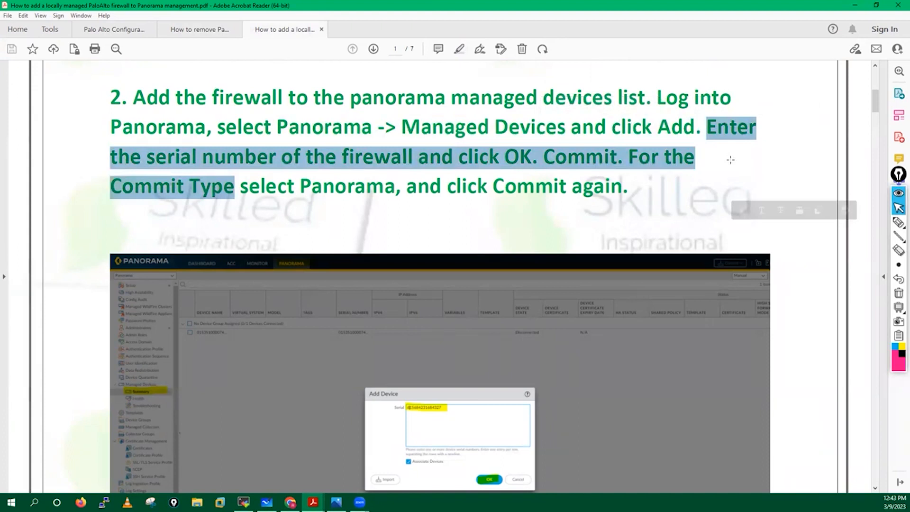
pyautogui.click(451, 209)
pyautogui.hotkey('ctrl', 'a')
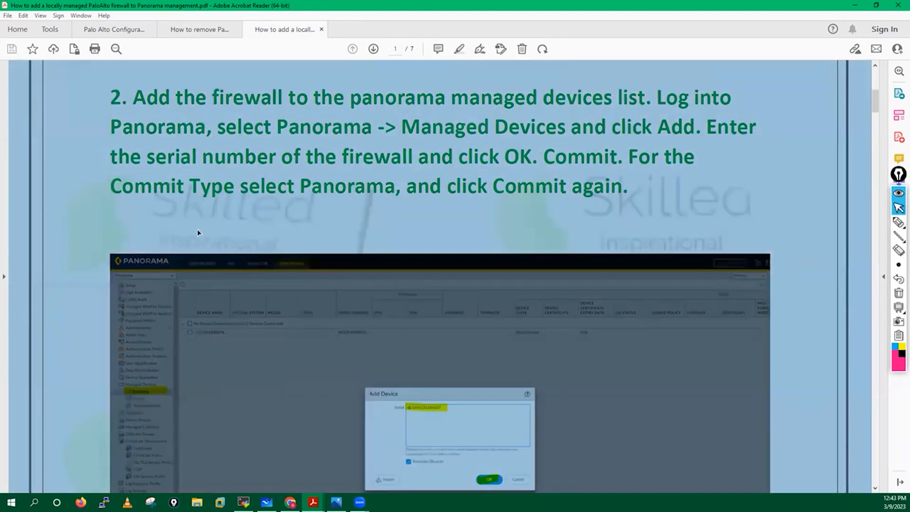
pyautogui.click(397, 213)
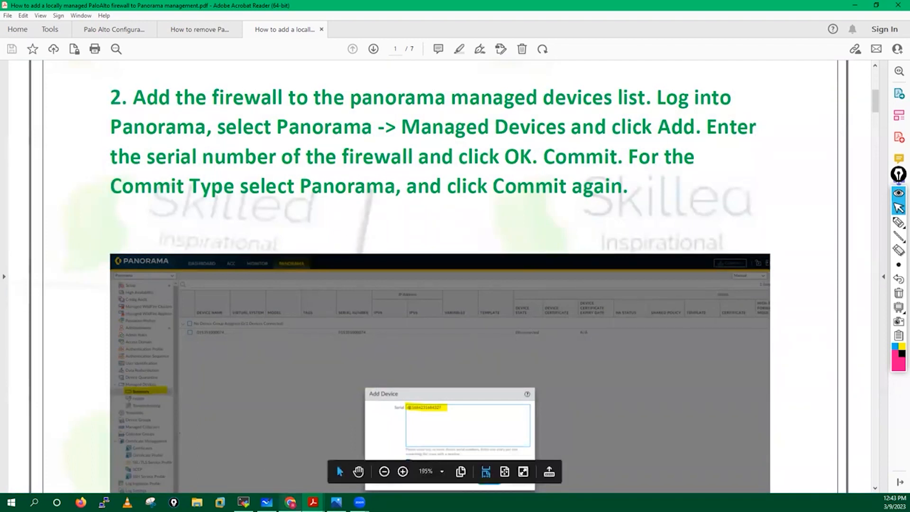
pyautogui.click(290, 502)
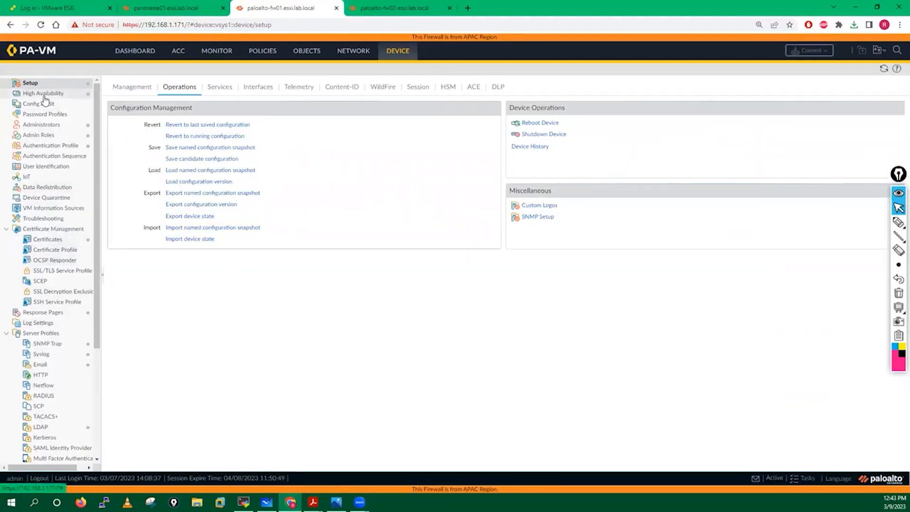
# On the panorama01 tab, start adding a device in Managed Devices > Summary, then return to fw01's tab
pyautogui.click(204, 7)
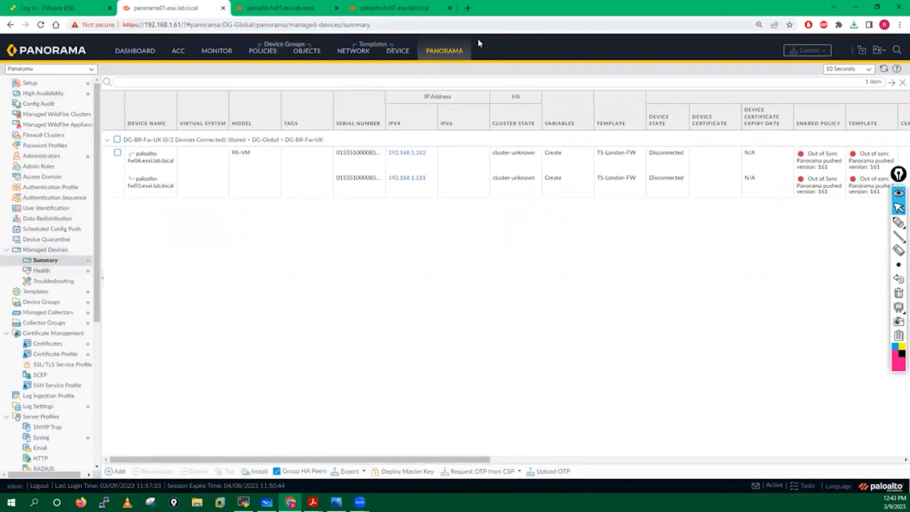
pyautogui.click(49, 259)
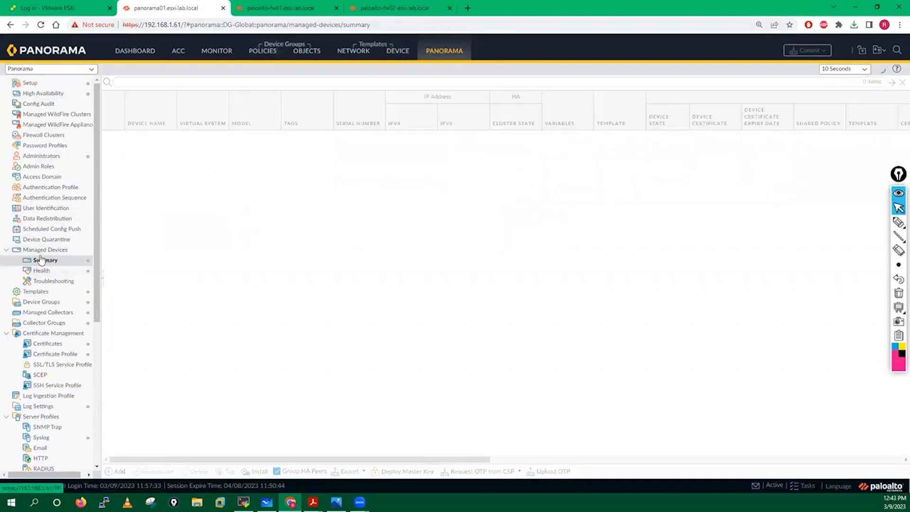
pyautogui.click(45, 263)
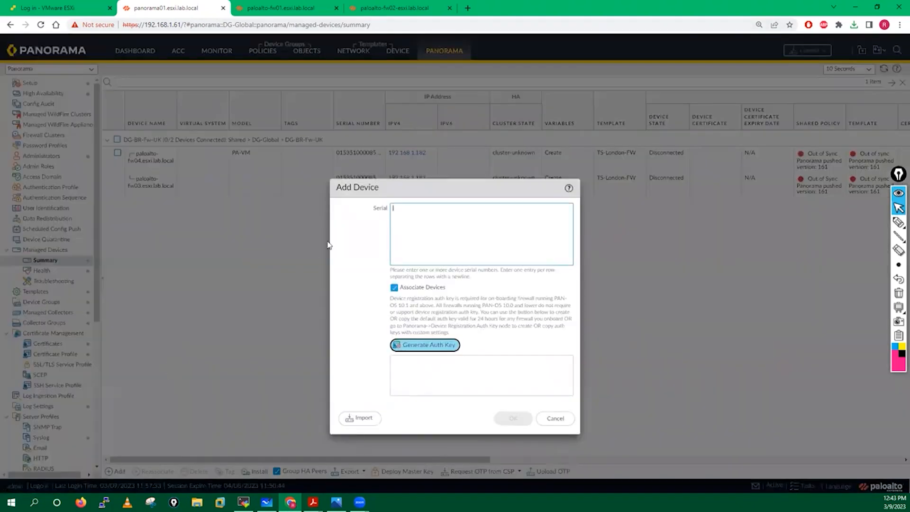
pyautogui.click(309, 4)
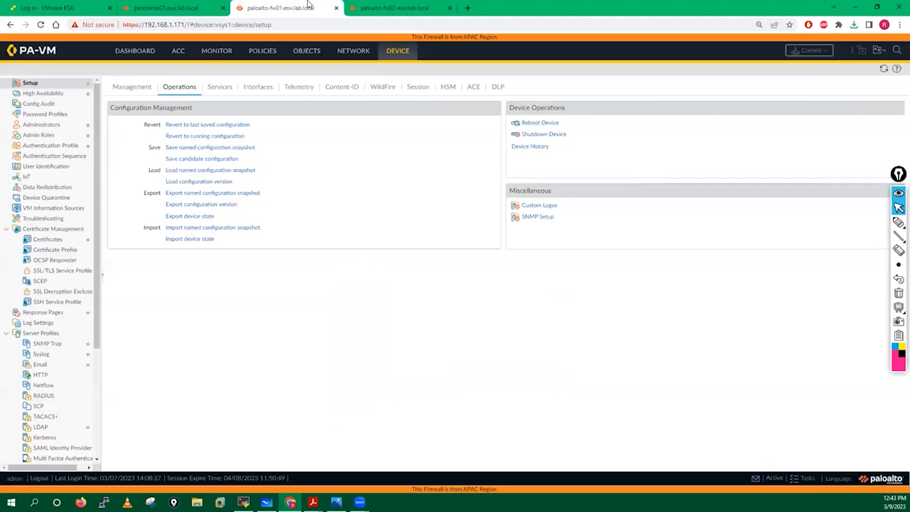
# Copy fw01's serial number from the dashboard's General Information and return to Panorama's Add Device form
pyautogui.click(136, 55)
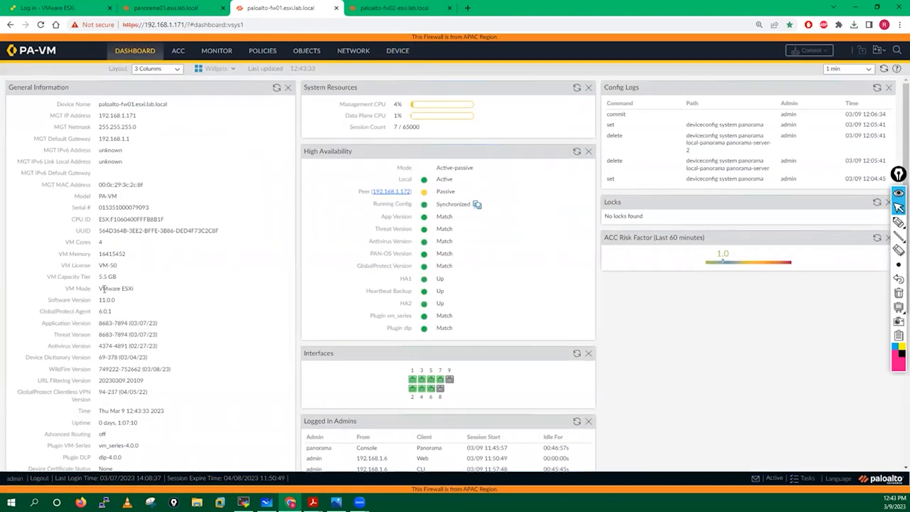
pyautogui.moveTo(100, 208); pyautogui.dragTo(150, 207)
pyautogui.hotkey('ctrl', 'c')
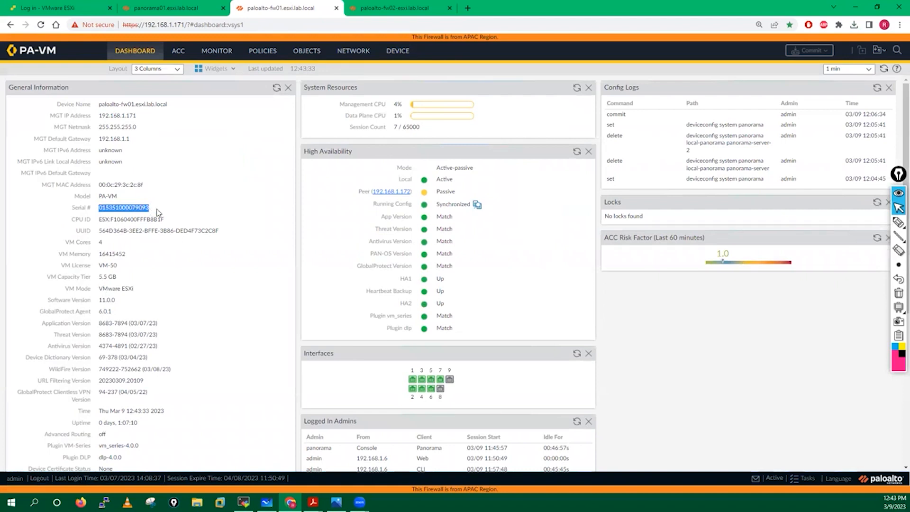
pyautogui.click(166, 7)
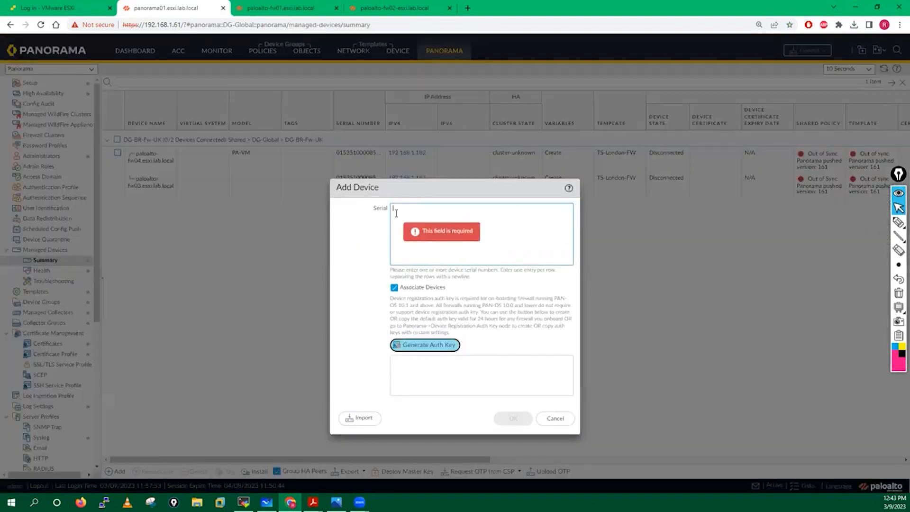
# Paste fw01's serial, generate an auth key, and keep a copy of the key in Notepad
pyautogui.hotkey('ctrl', 'v')
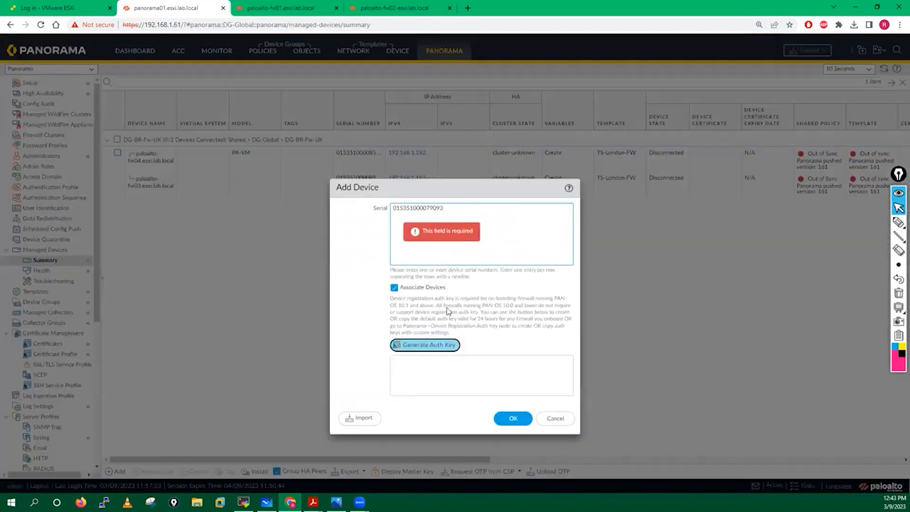
pyautogui.click(421, 345)
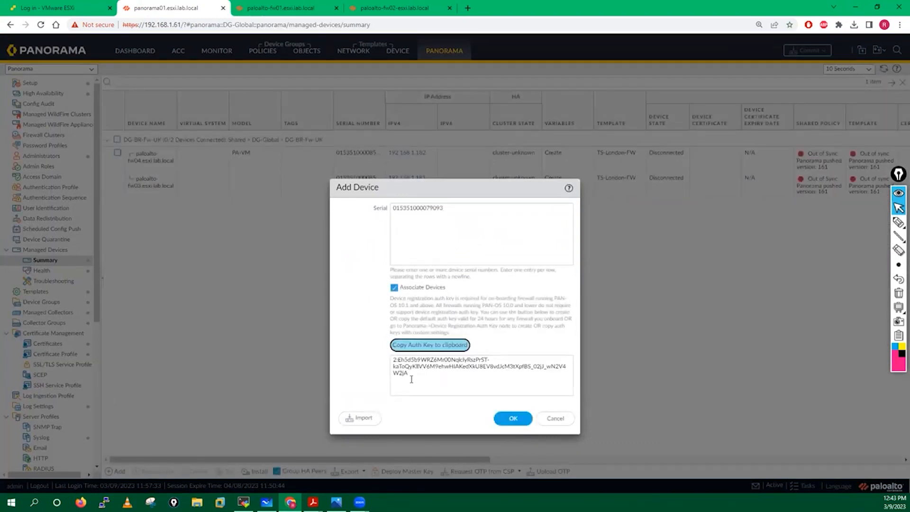
pyautogui.moveTo(411, 375); pyautogui.dragTo(394, 360)
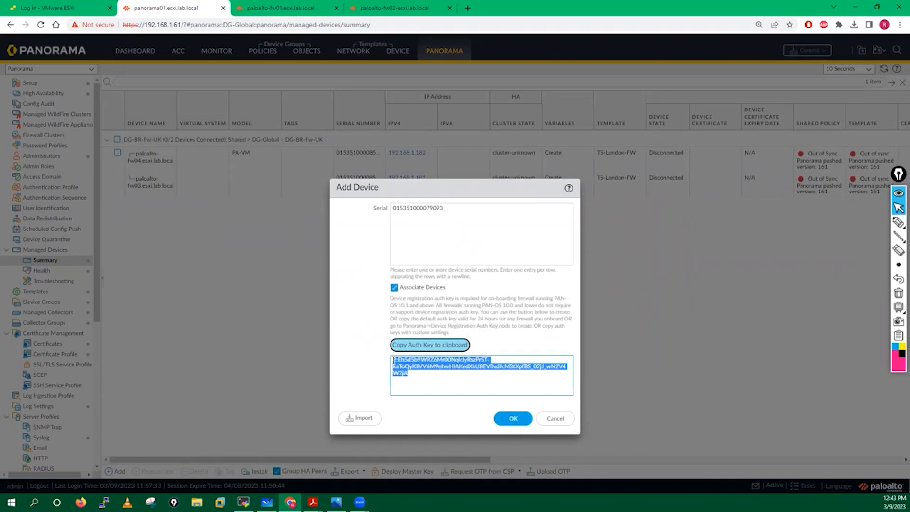
pyautogui.click(34, 503)
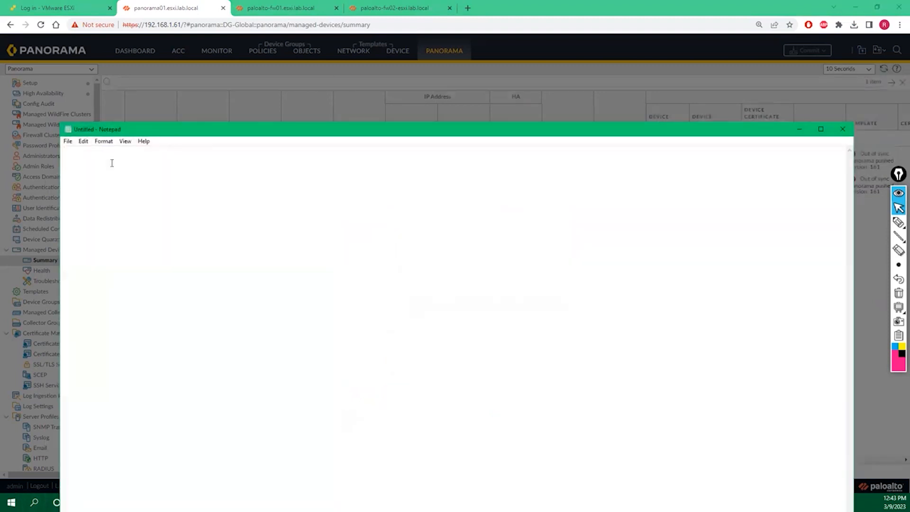
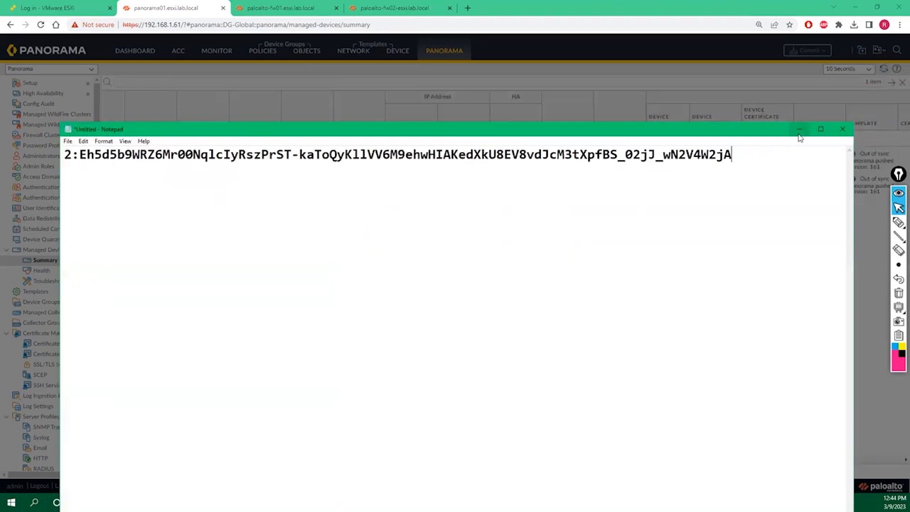
pyautogui.click(799, 133)
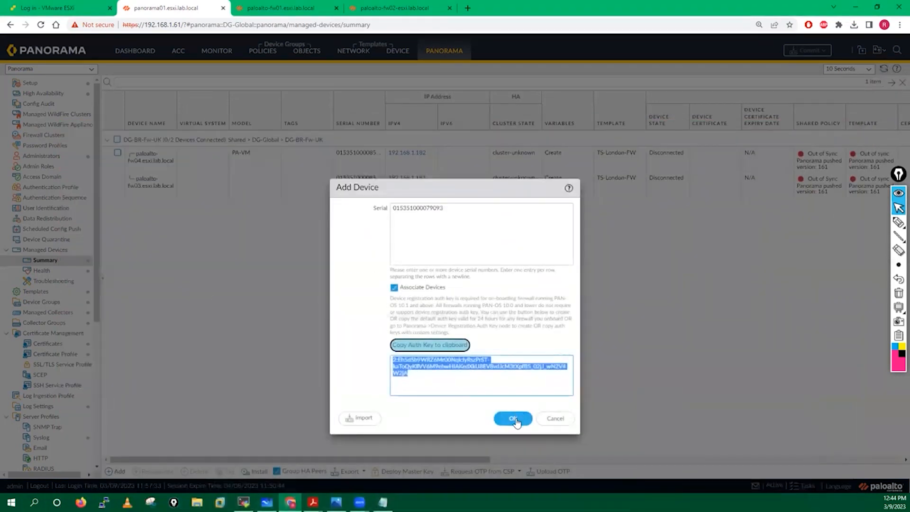
# Submit fw01 as a managed device and confirm the Device Association with no device group
pyautogui.click(515, 419)
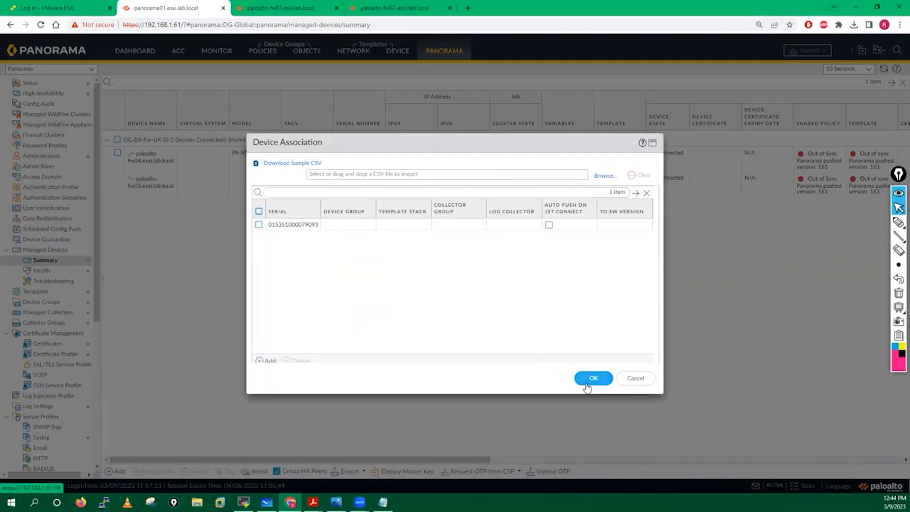
pyautogui.click(269, 362)
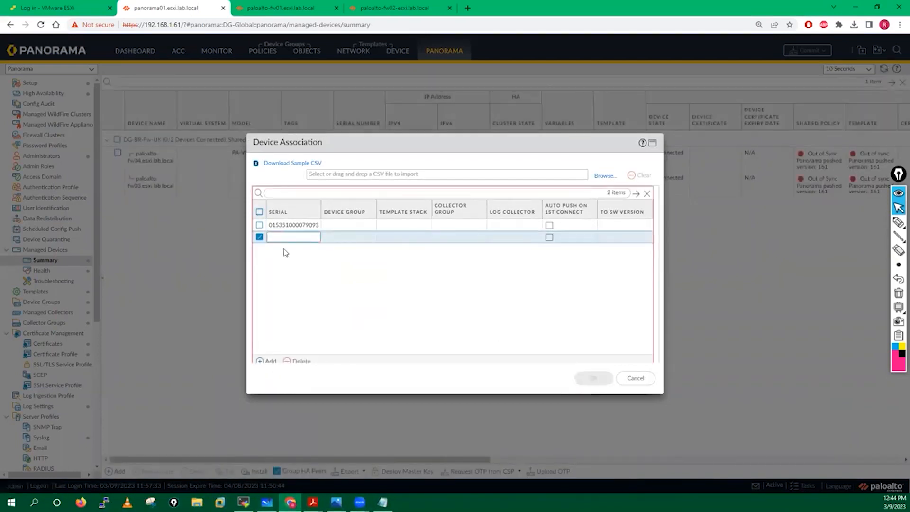
pyautogui.click(299, 361)
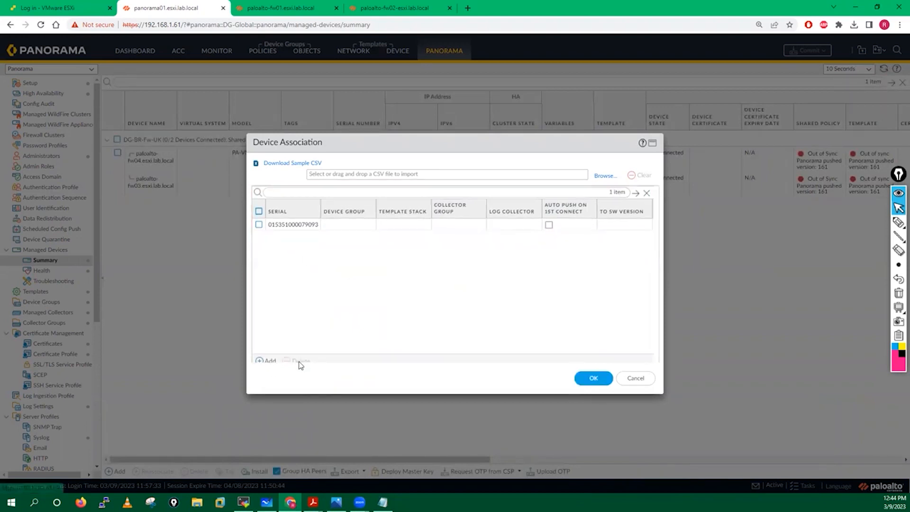
pyautogui.click(595, 378)
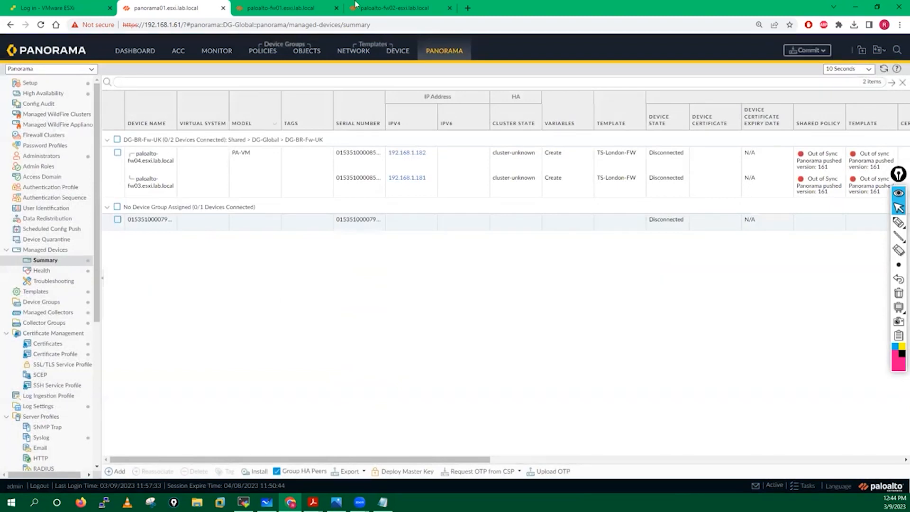
pyautogui.click(390, 6)
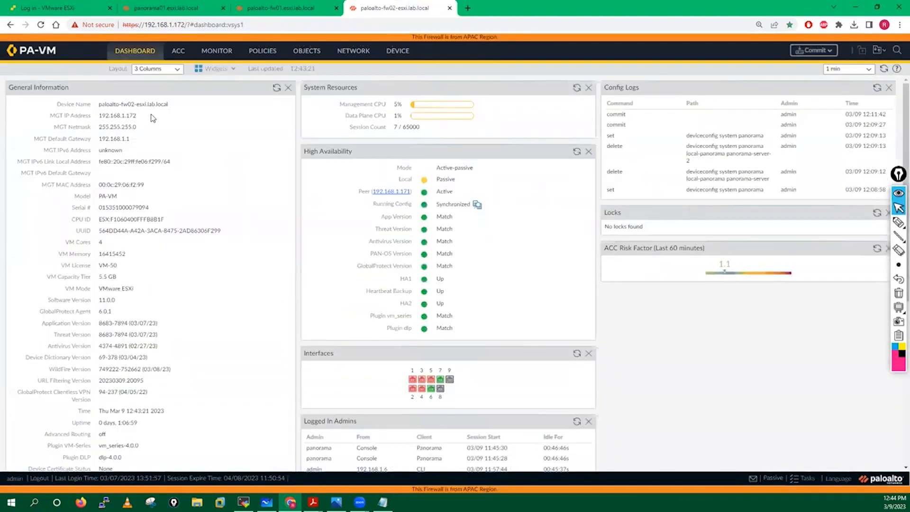
# Add fw02 to Panorama's managed devices using its copied serial number and a generated auth key
pyautogui.moveTo(99, 207); pyautogui.dragTo(159, 211)
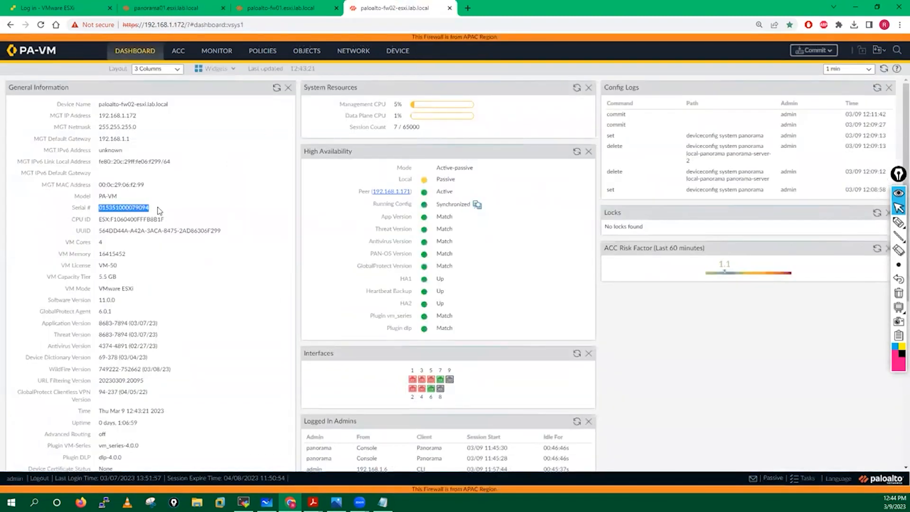
pyautogui.moveTo(97, 208); pyautogui.dragTo(152, 211)
pyautogui.hotkey('ctrl', 'c')
pyautogui.click(164, 8)
pyautogui.click(122, 471)
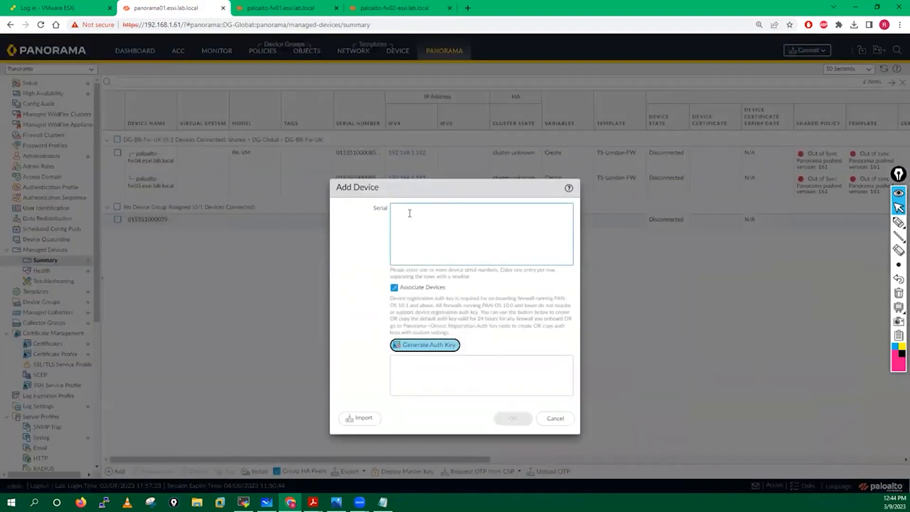
pyautogui.hotkey('ctrl', 'v')
pyautogui.click(423, 344)
pyautogui.moveTo(419, 375); pyautogui.dragTo(392, 362)
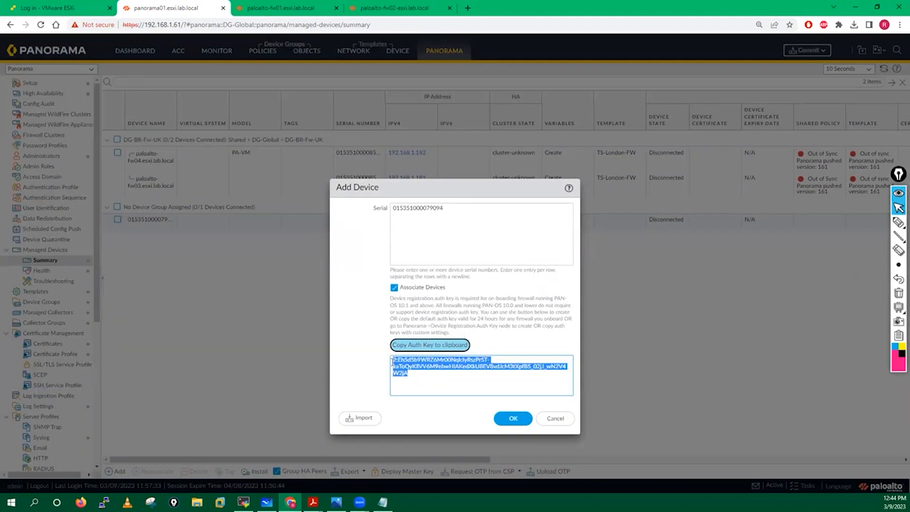
pyautogui.click(515, 422)
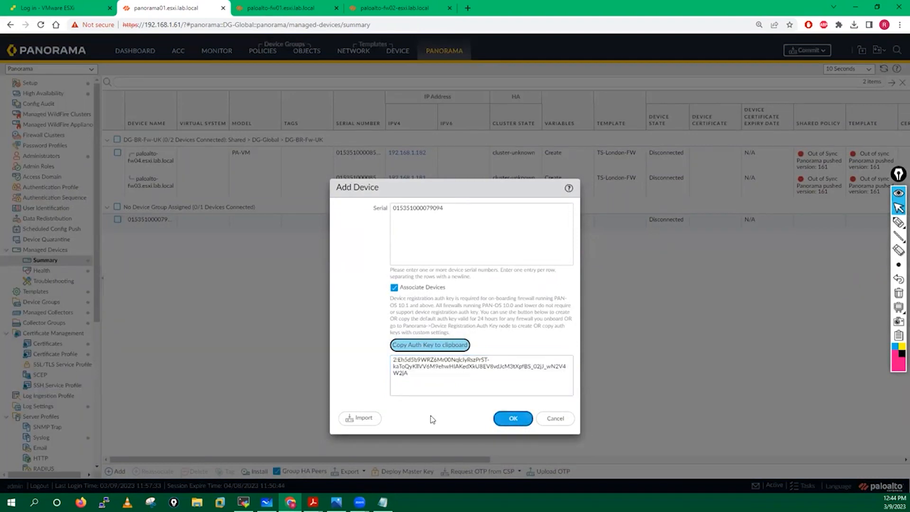
pyautogui.click(590, 380)
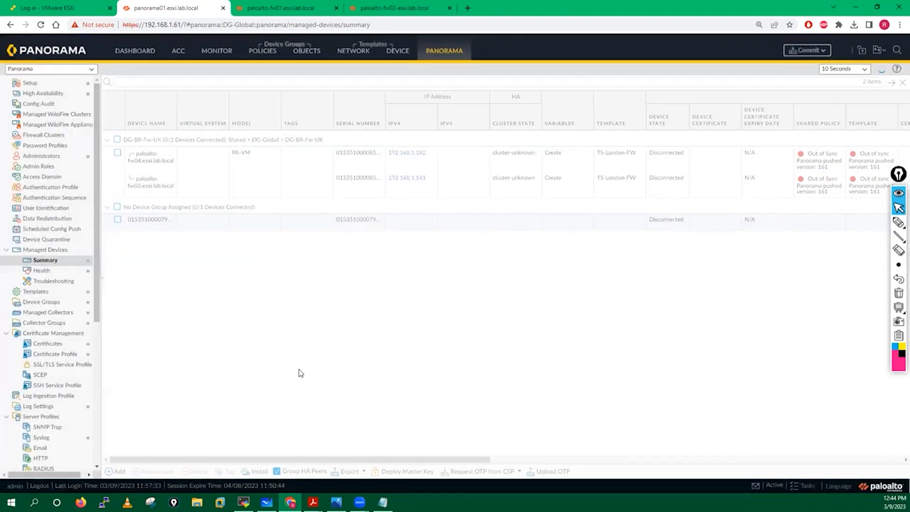
# Paste a second copy of the auth key on a new Notepad line, then open Panorama's Commit options
pyautogui.click(383, 502)
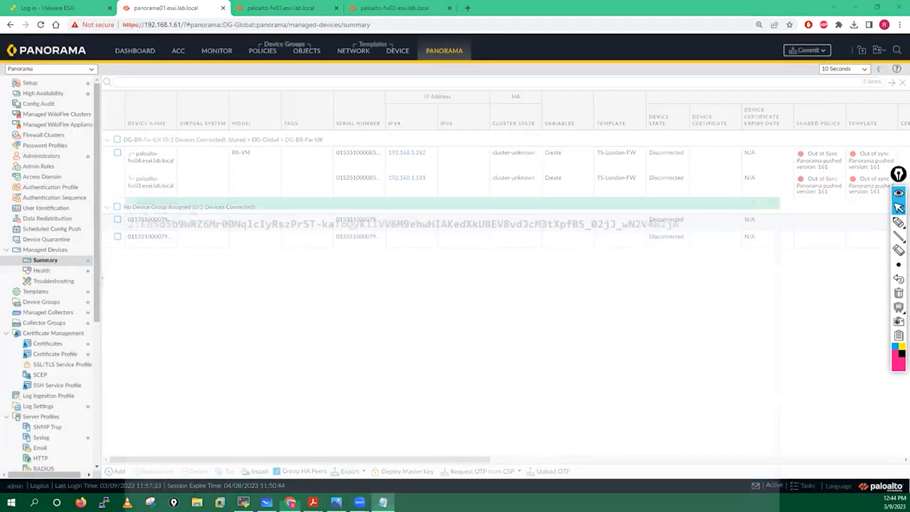
pyautogui.press('Return')
pyautogui.press('Return')
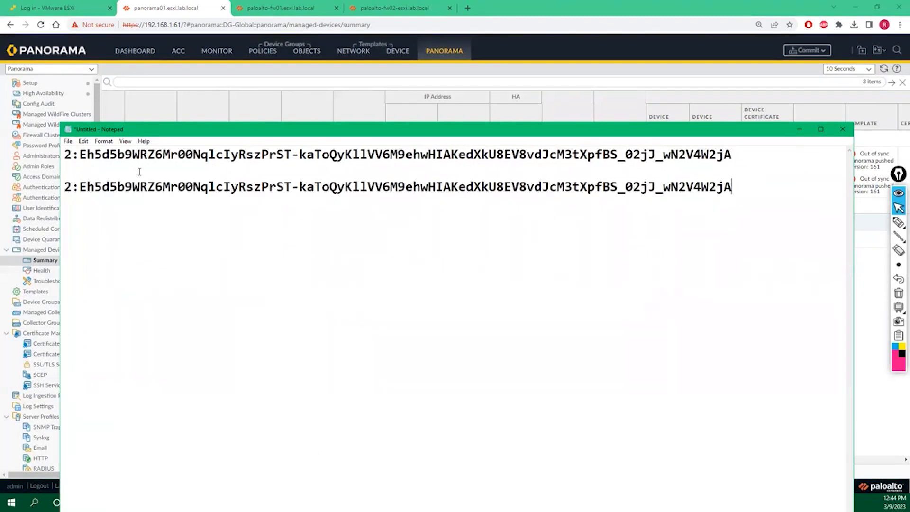
pyautogui.moveTo(79, 155); pyautogui.dragTo(732, 160)
pyautogui.click(703, 230)
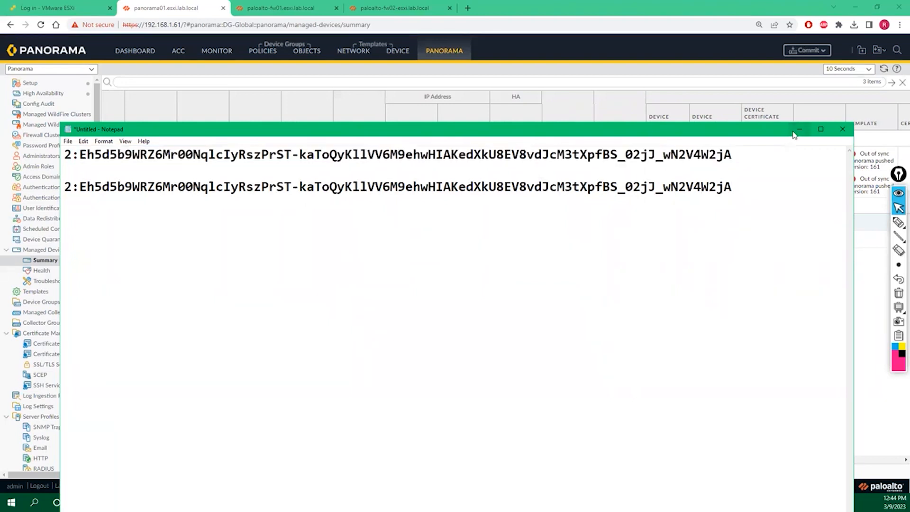
pyautogui.click(798, 130)
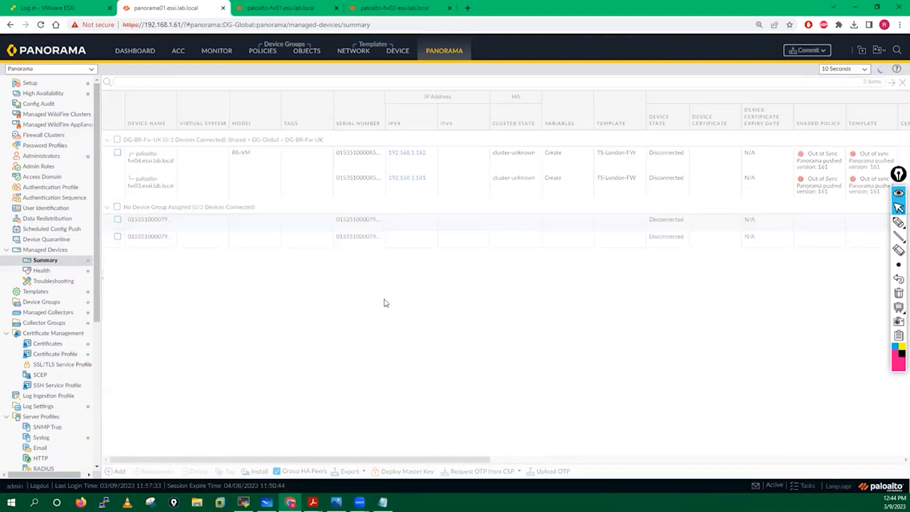
pyautogui.click(809, 50)
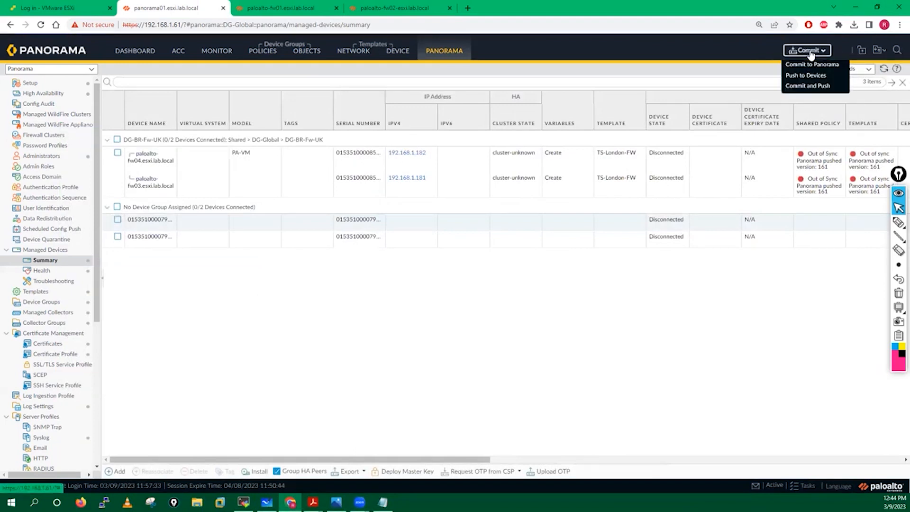
# Commit the pending changes to Panorama only, then bring up the 'How to remove' PDF guide
pyautogui.click(812, 67)
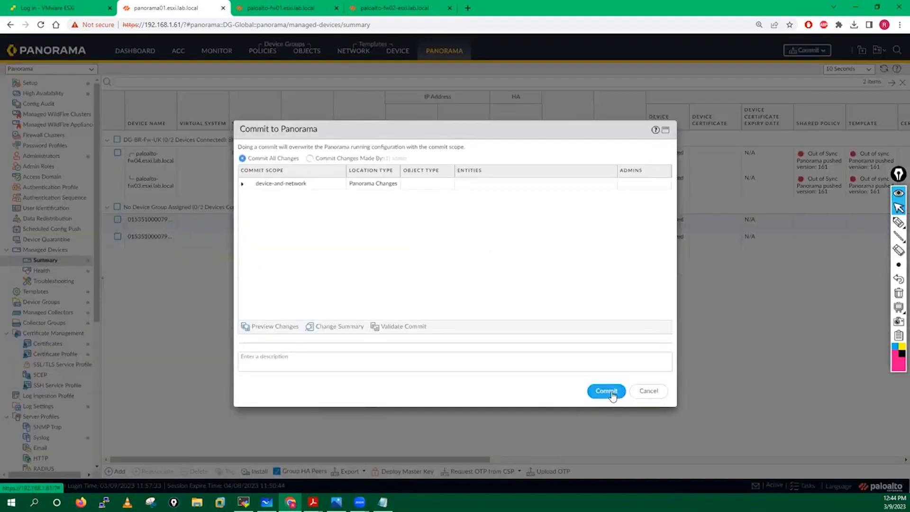
pyautogui.click(607, 391)
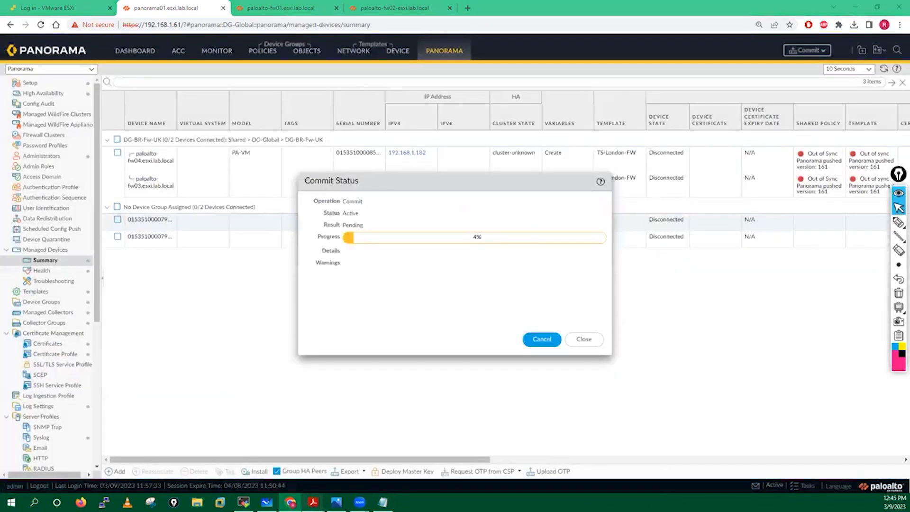
pyautogui.moveTo(313, 502)
pyautogui.click(306, 456)
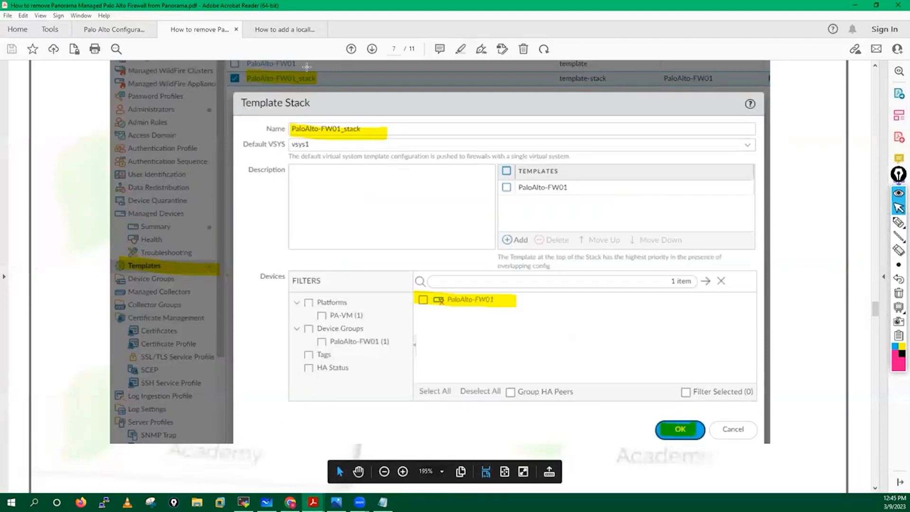
# Open the 'How to add a locally managed' guide and scroll to step 3
pyautogui.click(284, 29)
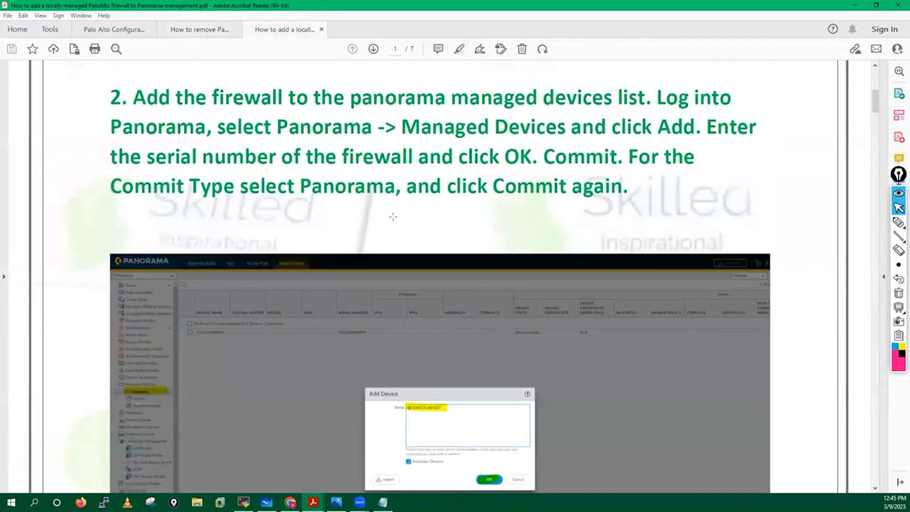
pyautogui.scroll(-8, 393, 216)
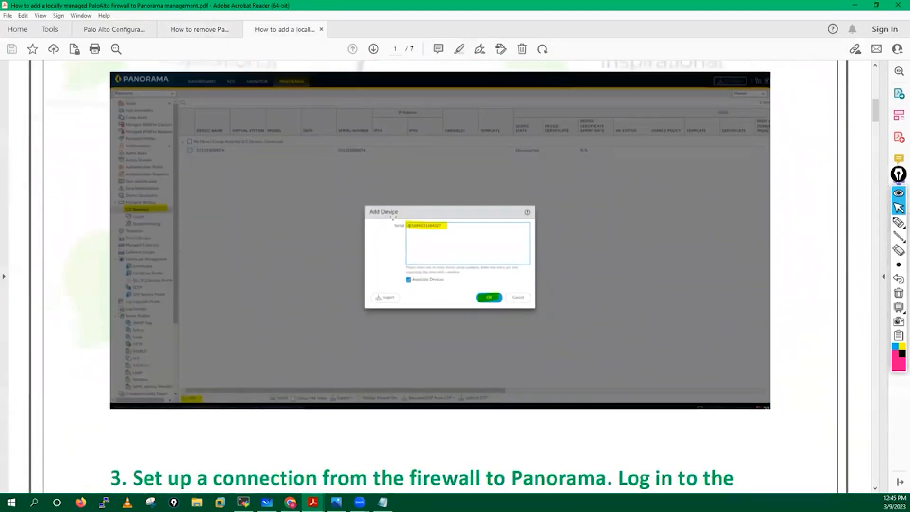
pyautogui.scroll(-4, 393, 217)
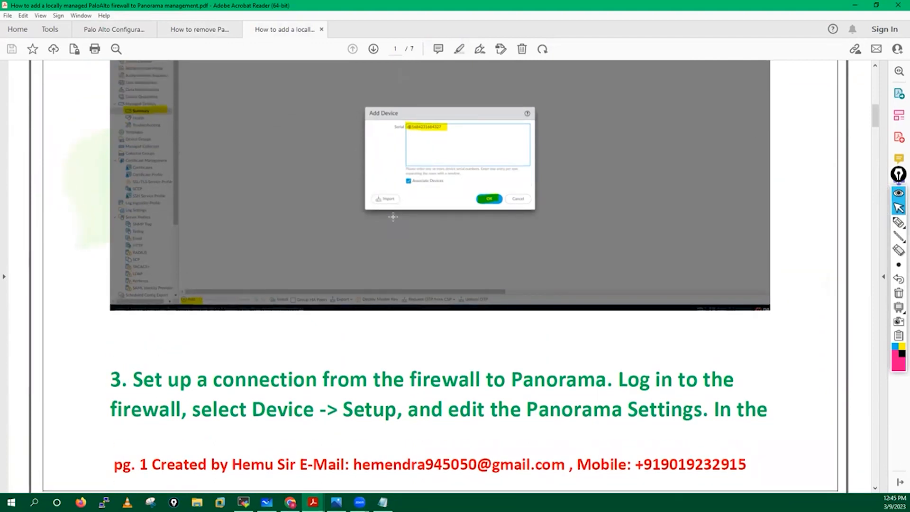
pyautogui.scroll(-5, 393, 216)
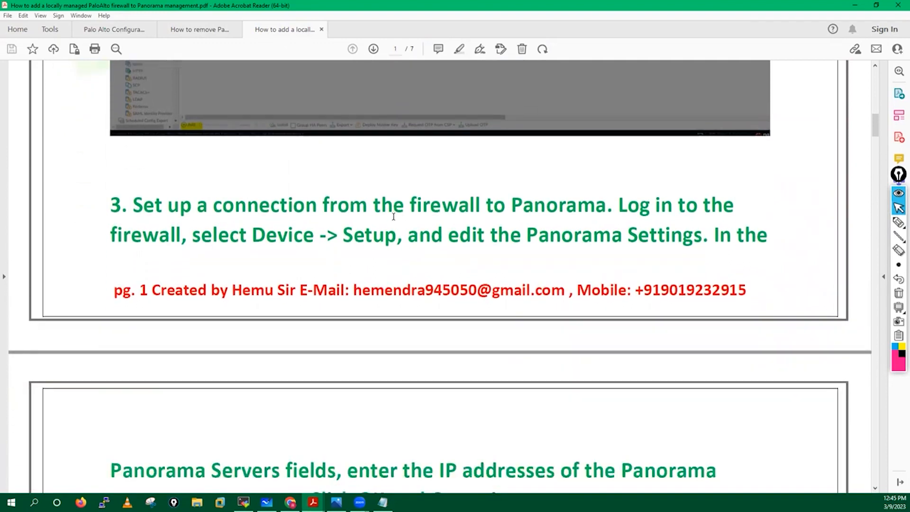
pyautogui.scroll(-3, 393, 217)
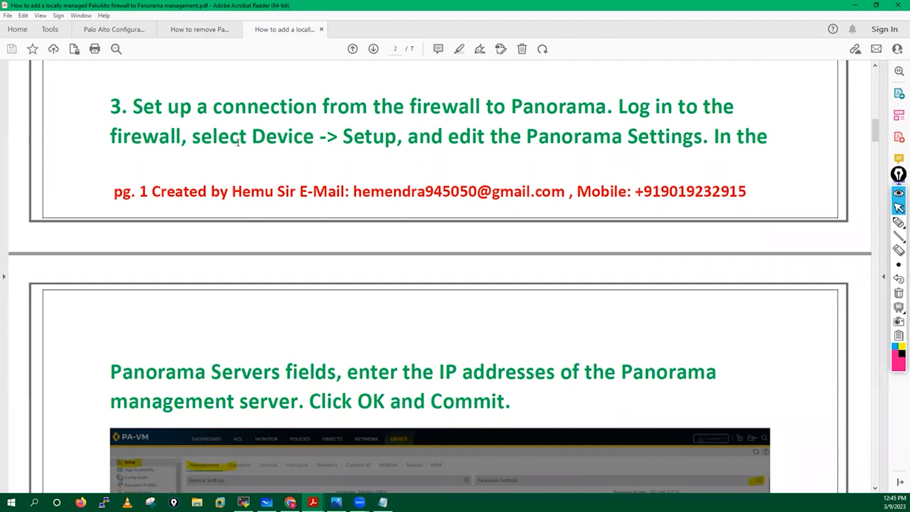
# Highlight the 'Device > Setup' and 'edit the Panorama Settings' text, then minimize Acrobat
pyautogui.moveTo(404, 142); pyautogui.dragTo(251, 139)
pyautogui.moveTo(450, 139); pyautogui.dragTo(681, 140)
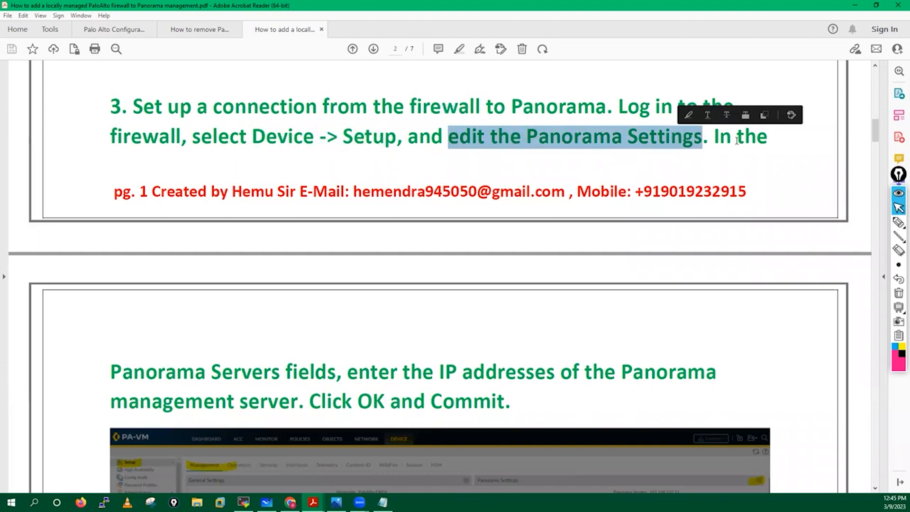
pyautogui.scroll(-1, 167, 223)
pyautogui.scroll(-5, 167, 223)
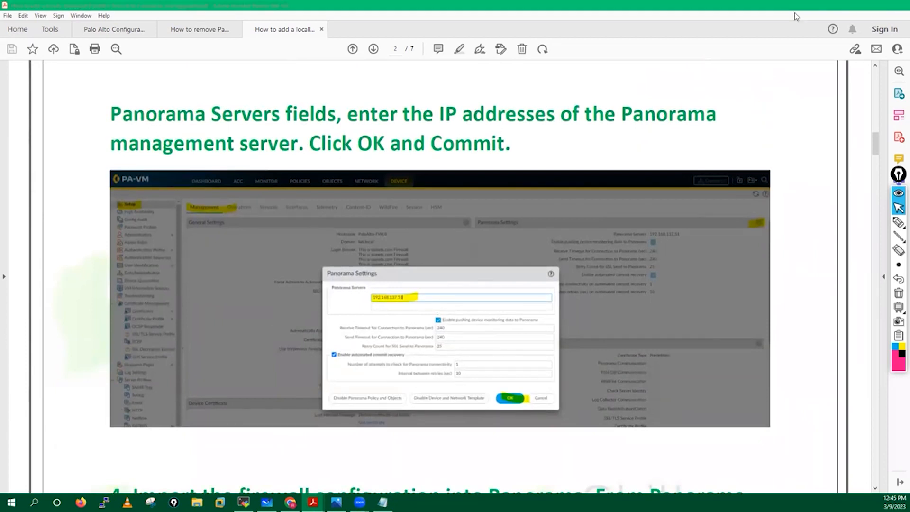
pyautogui.click(854, 6)
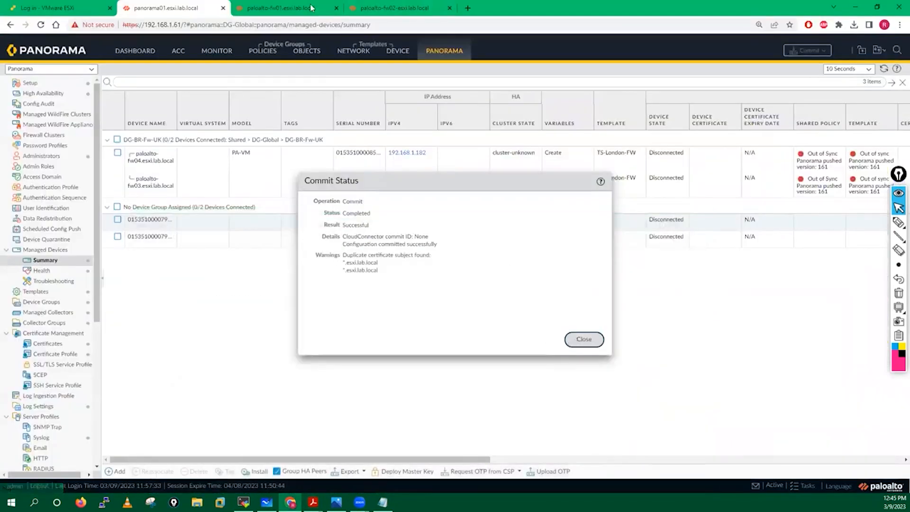
# Dismiss the commit report and edit fw01's Panorama Settings under Device > Setup > Management
pyautogui.click(583, 339)
pyautogui.click(294, 6)
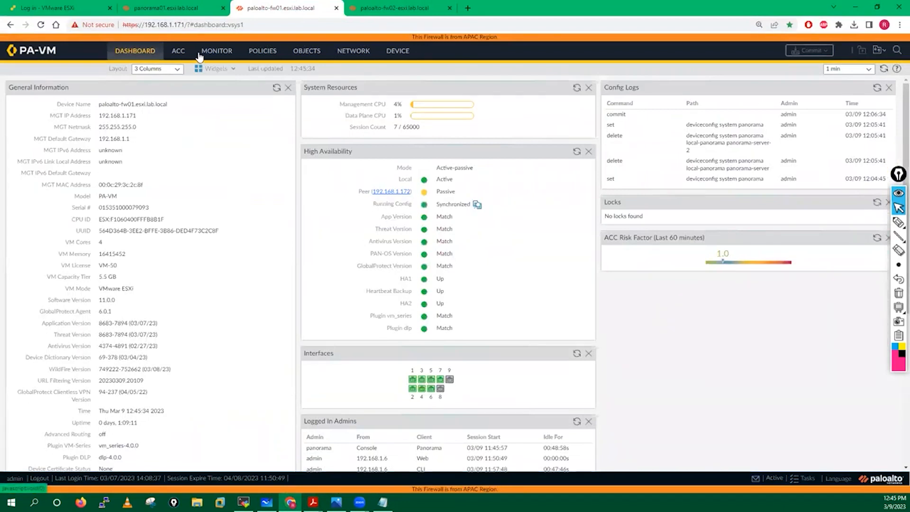
pyautogui.click(397, 52)
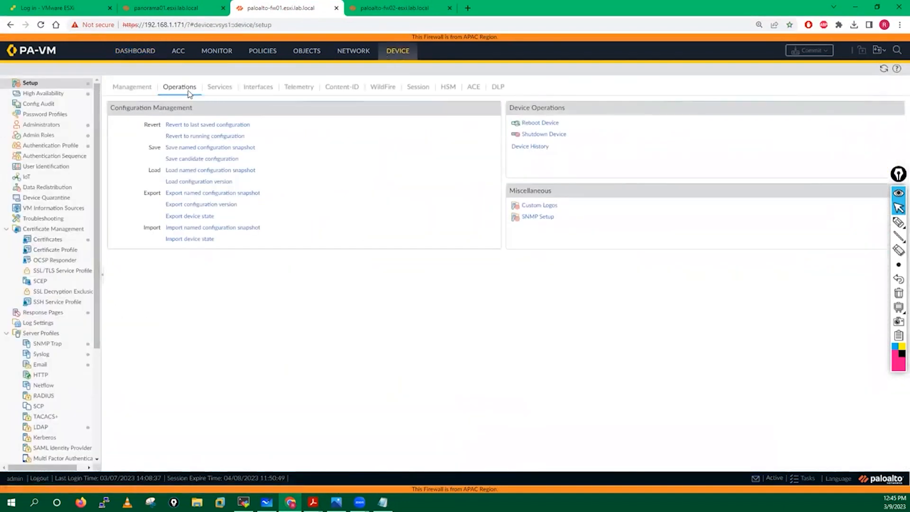
pyautogui.click(121, 92)
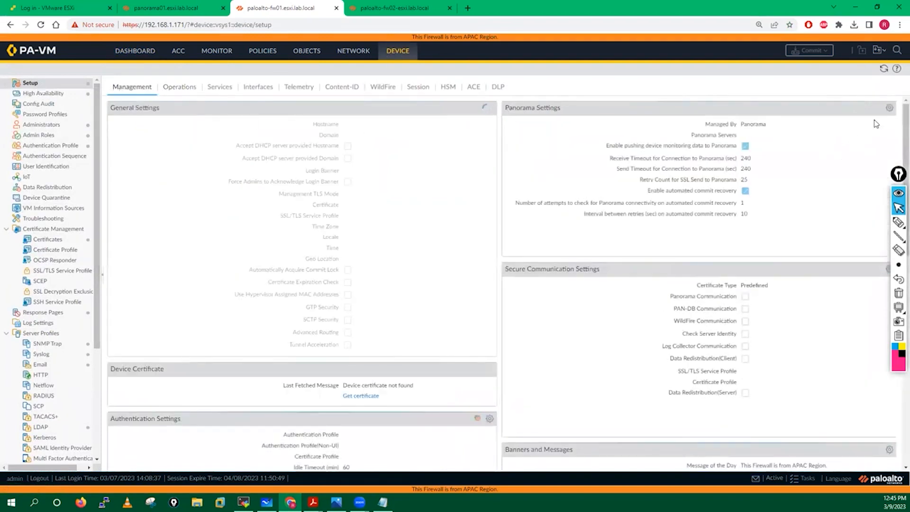
pyautogui.click(889, 110)
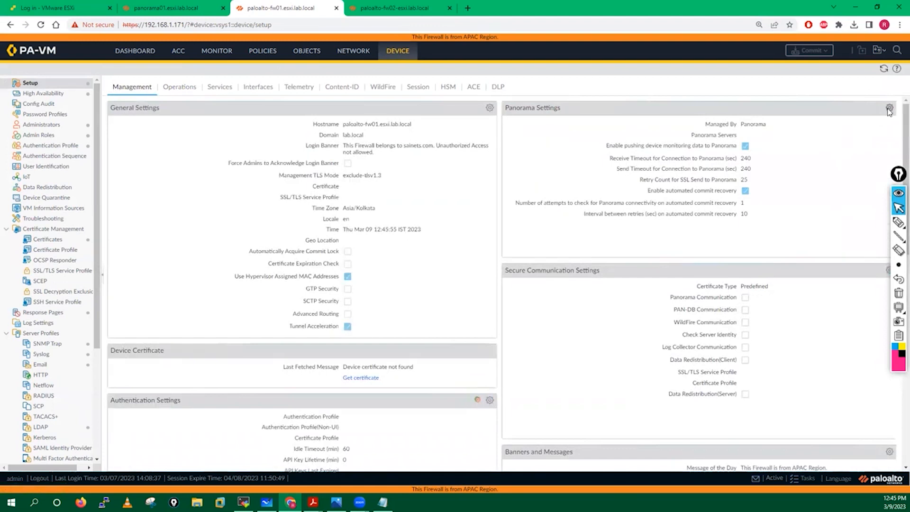
# Enter Panorama servers 192.168.1.61 and 192.168.1.62 and paste the auth key from the notes
pyautogui.click(389, 194)
pyautogui.write('192')
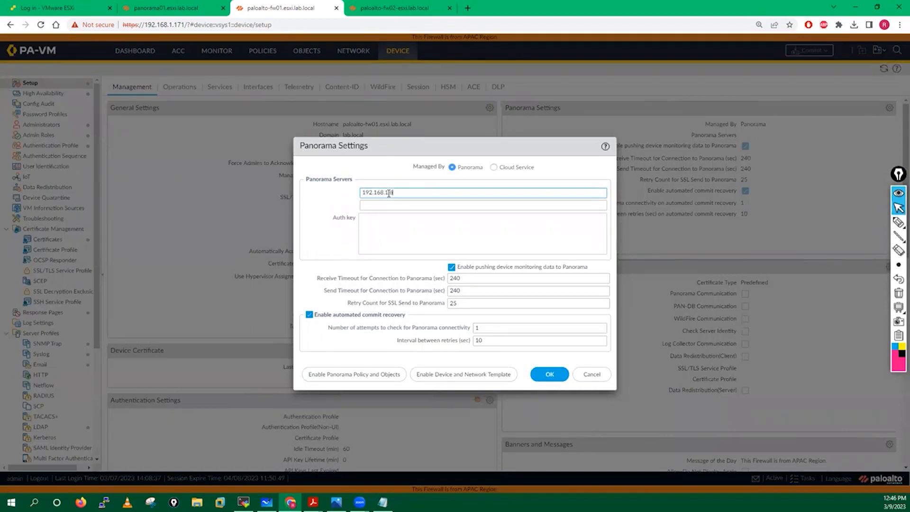
pyautogui.write('.168.1.61')
pyautogui.click(377, 209)
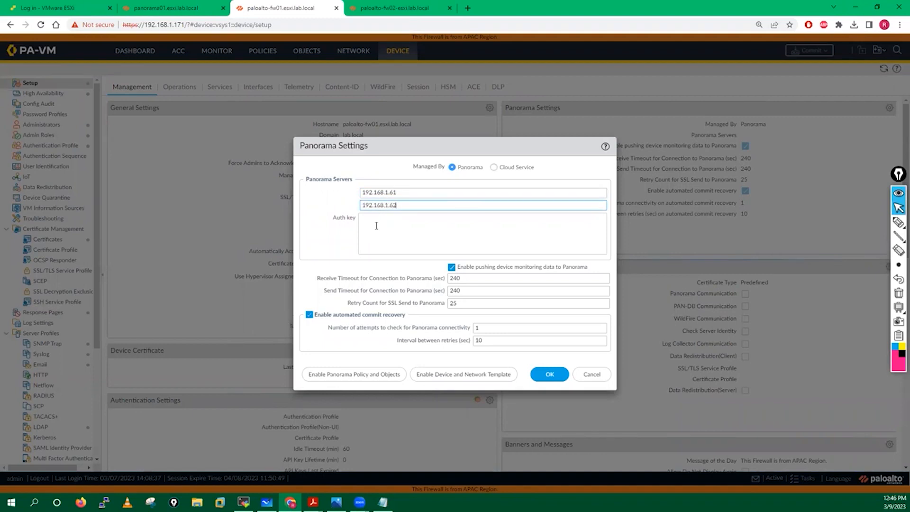
pyautogui.click(376, 225)
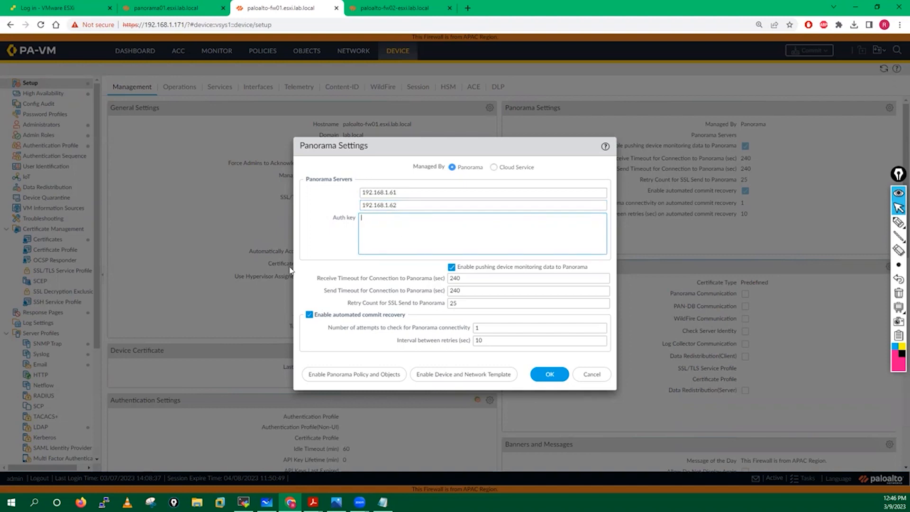
pyautogui.click(382, 502)
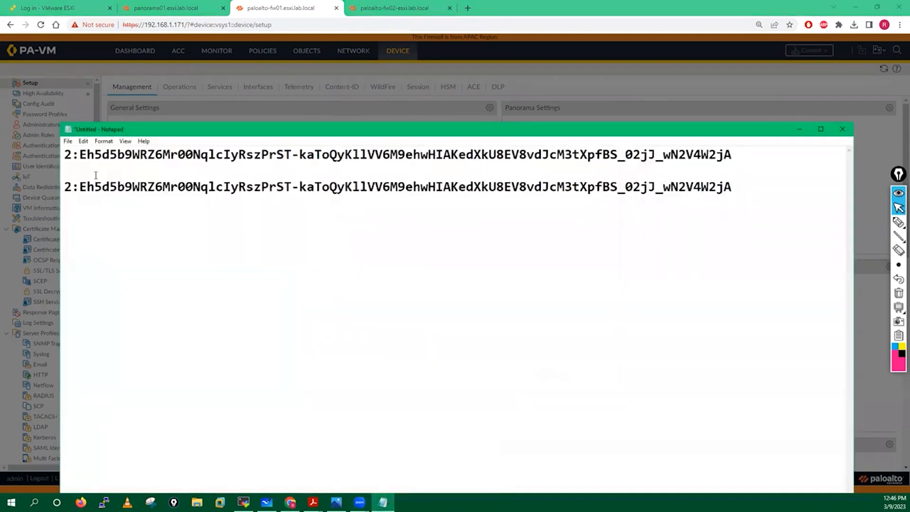
pyautogui.moveTo(65, 156); pyautogui.dragTo(738, 160)
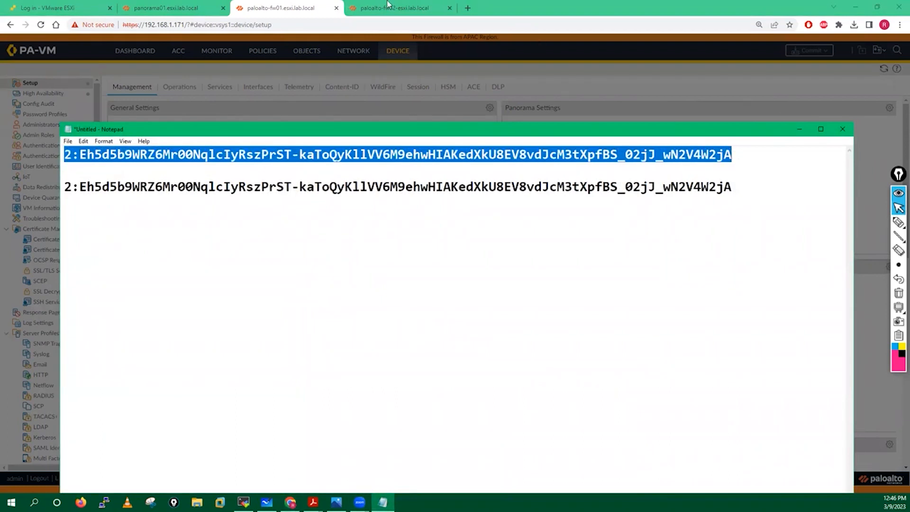
pyautogui.click(157, 7)
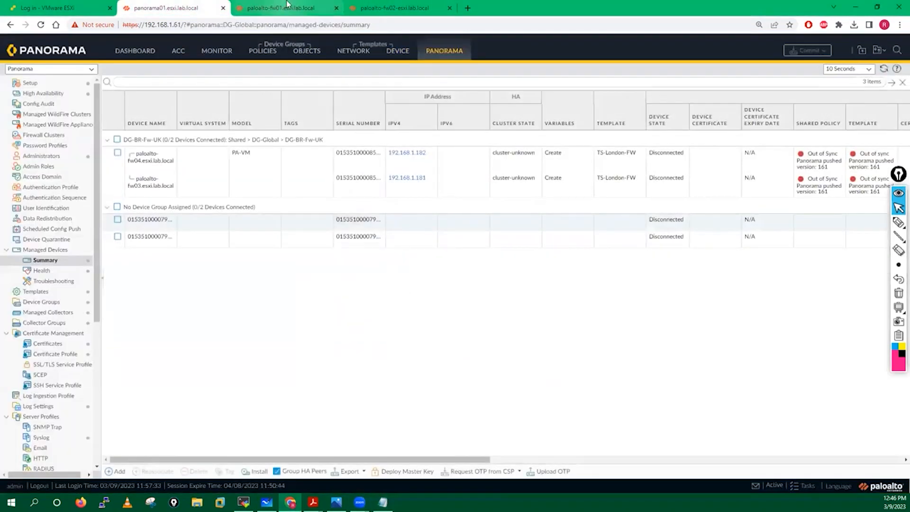
pyautogui.click(284, 8)
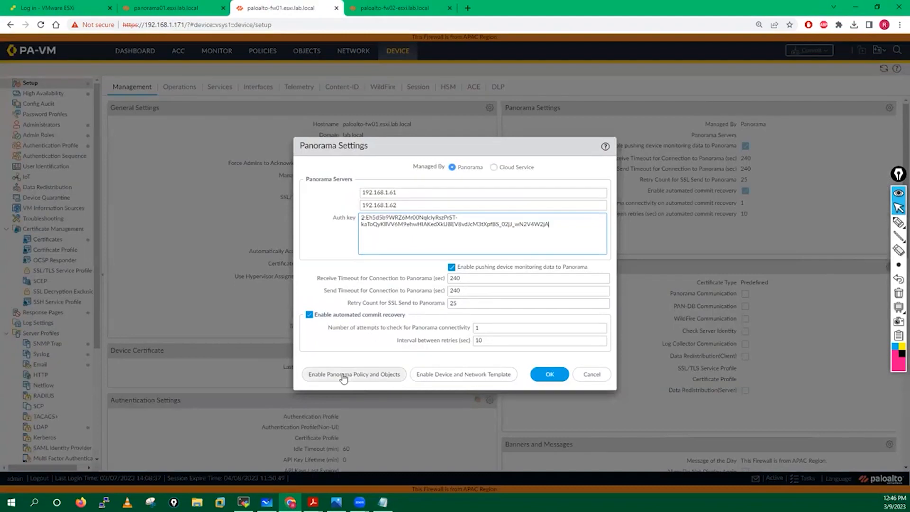
# Enable Panorama Policy and Objects and Device and Network Template, then save with OK
pyautogui.click(381, 378)
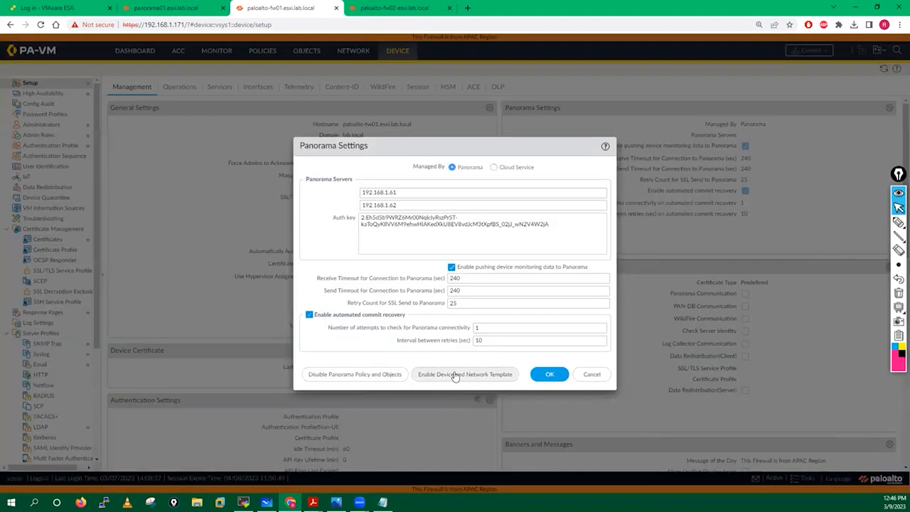
pyautogui.click(454, 375)
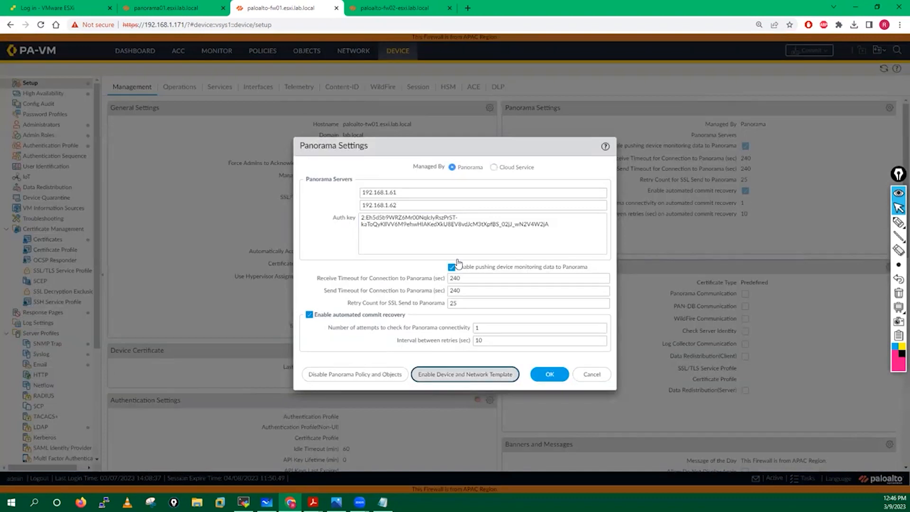
pyautogui.click(502, 292)
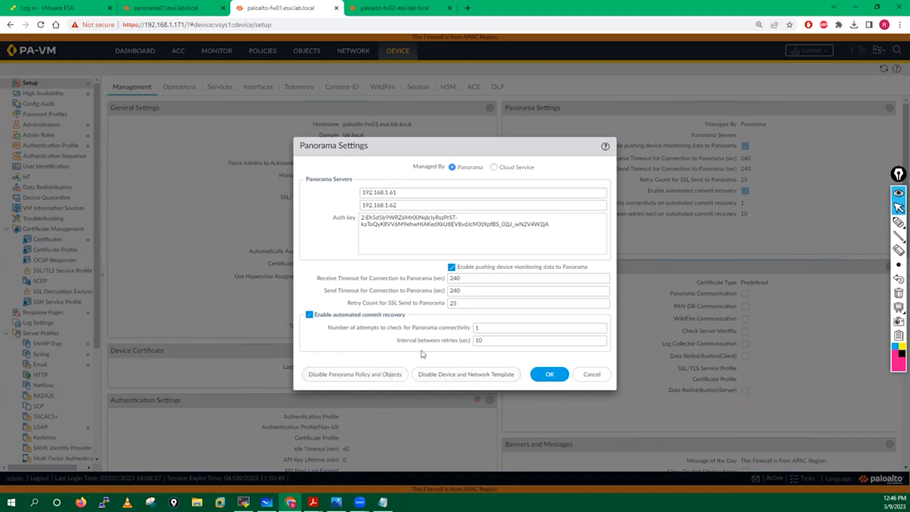
pyautogui.click(544, 376)
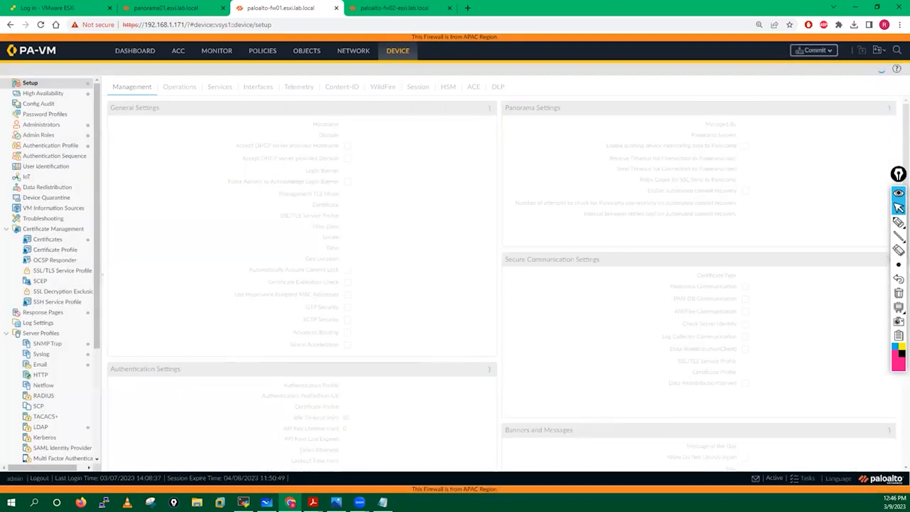
# Return to Acrobat and scroll the locally managed firewall guide to page 2, step 4
pyautogui.moveTo(313, 502)
pyautogui.click(310, 457)
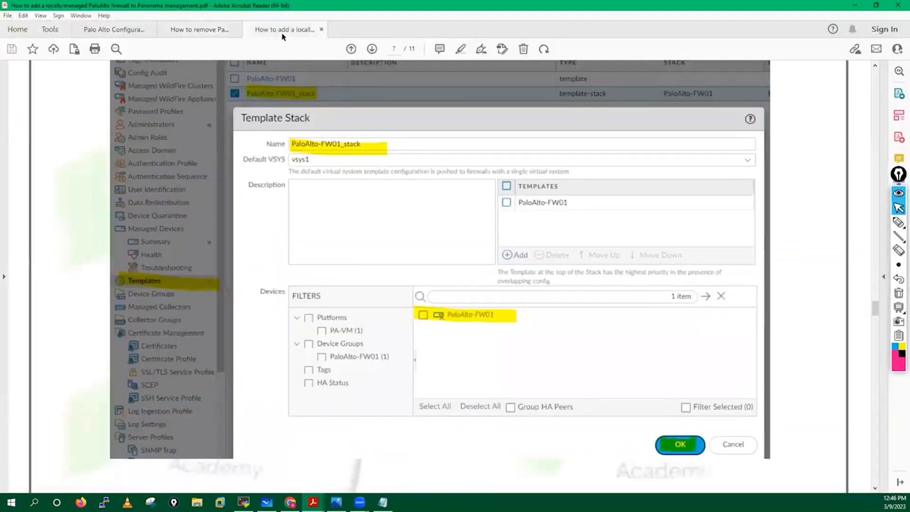
pyautogui.click(284, 30)
pyautogui.scroll(-3, 361, 277)
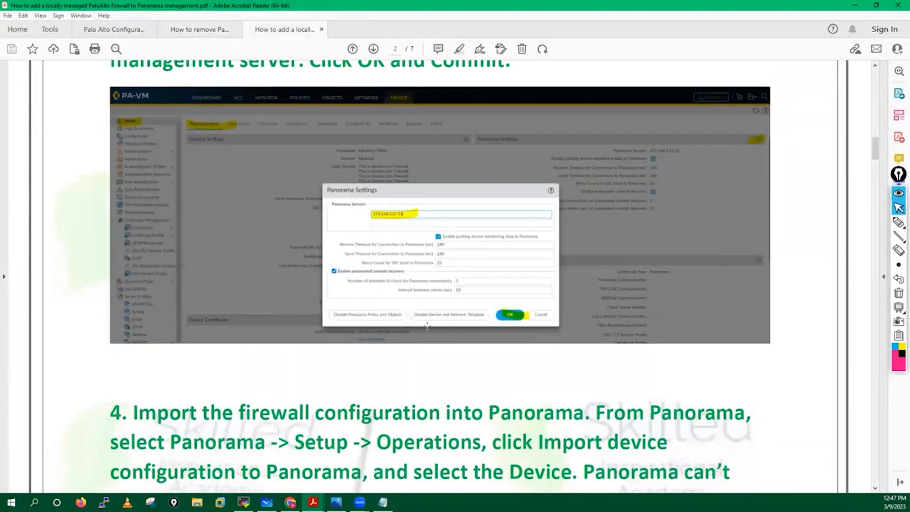
pyautogui.scroll(-2, 429, 322)
pyautogui.scroll(5, 509, 427)
pyautogui.scroll(-3, 508, 368)
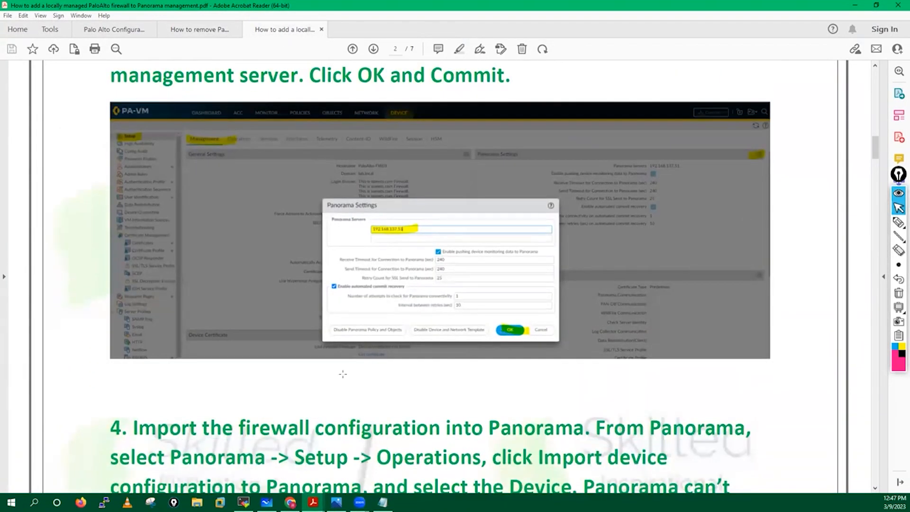
# Back on fw01's web page, start a commit of its pending Panorama changes
pyautogui.click(290, 502)
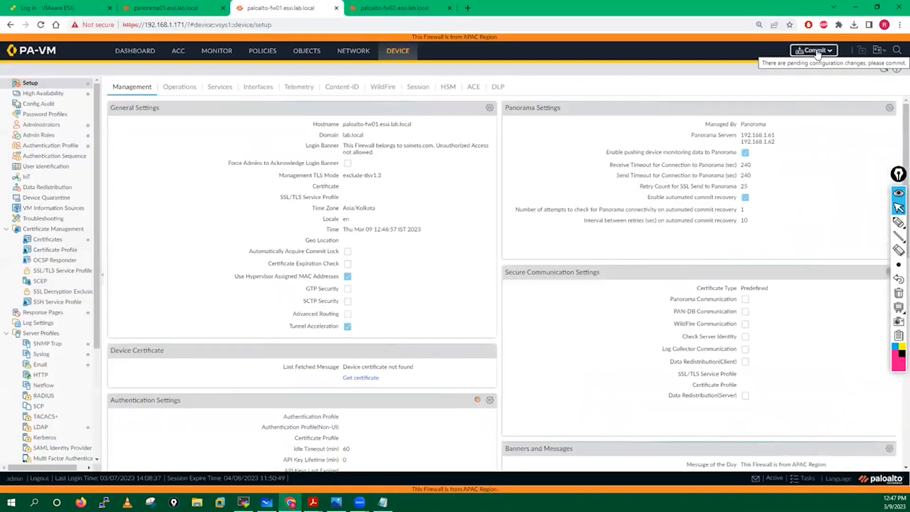
pyautogui.click(816, 51)
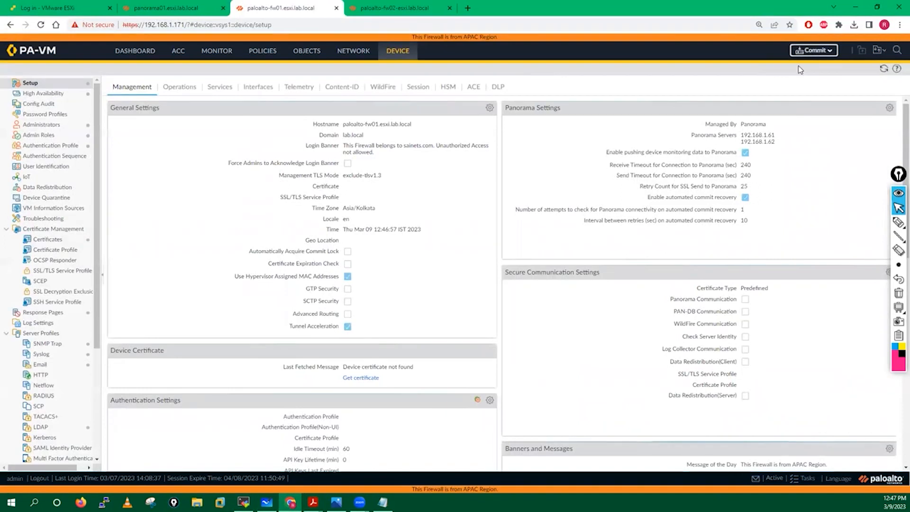
pyautogui.click(544, 391)
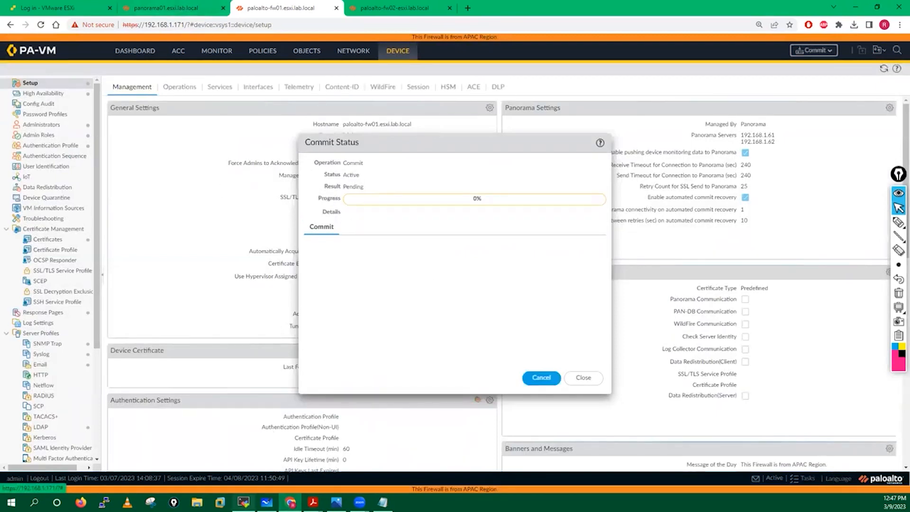
pyautogui.click(243, 502)
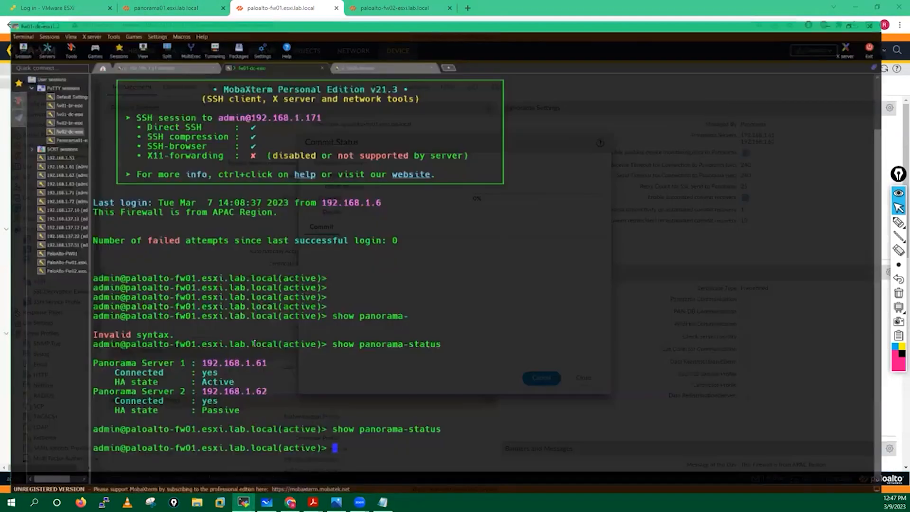
# Run 'show devices all' on Panorama and mark each device's 'Connected at' line
pyautogui.press('Return')
pyautogui.press('Return')
pyautogui.press('Return')
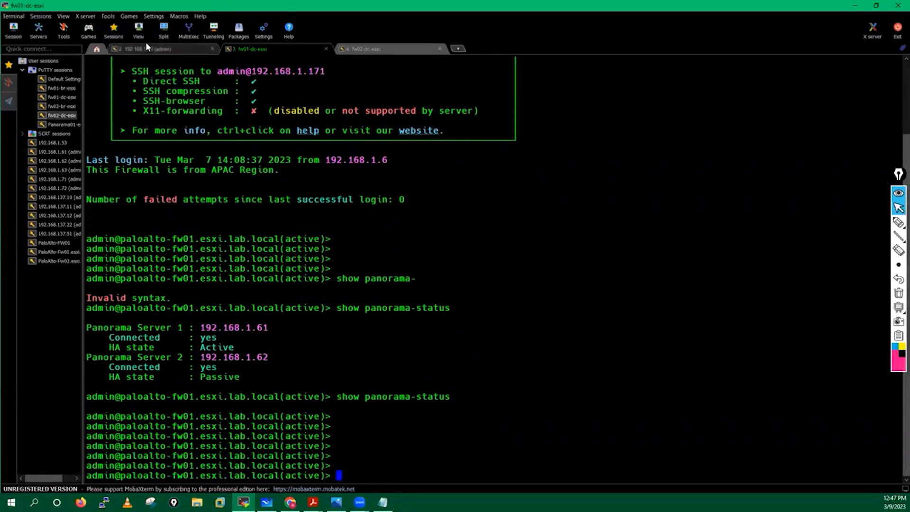
pyautogui.click(143, 48)
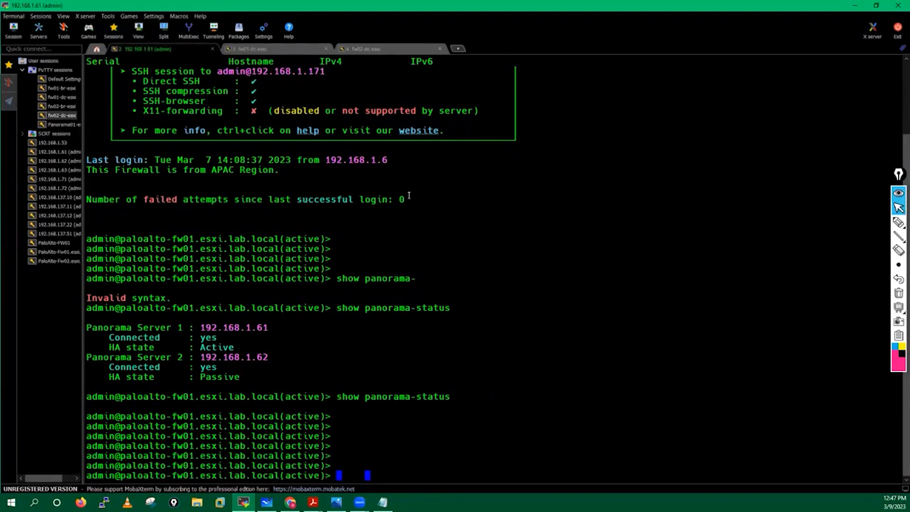
pyautogui.press('Return')
pyautogui.press('Return')
pyautogui.press('Return')
pyautogui.press('Return')
pyautogui.press('Return')
pyautogui.write('show ')
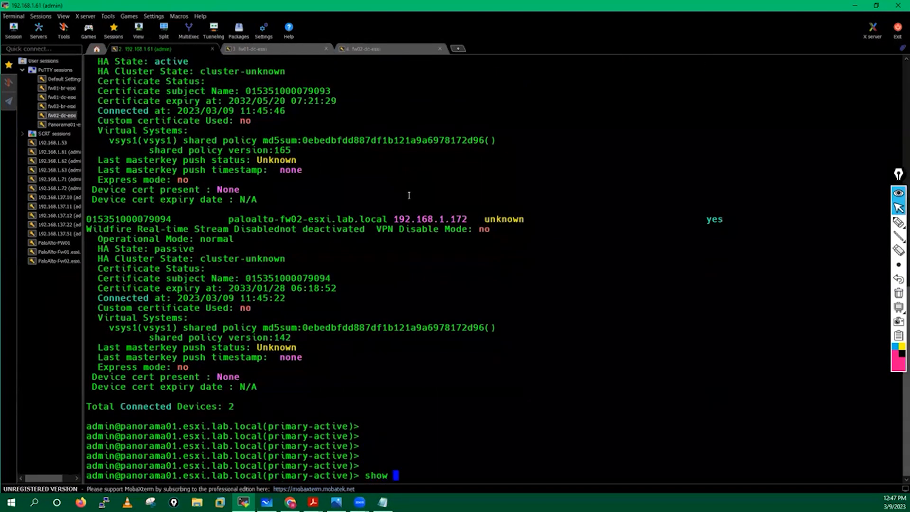
pyautogui.write('device')
pyautogui.press('?')
pyautogui.write('s all')
pyautogui.press('Return')
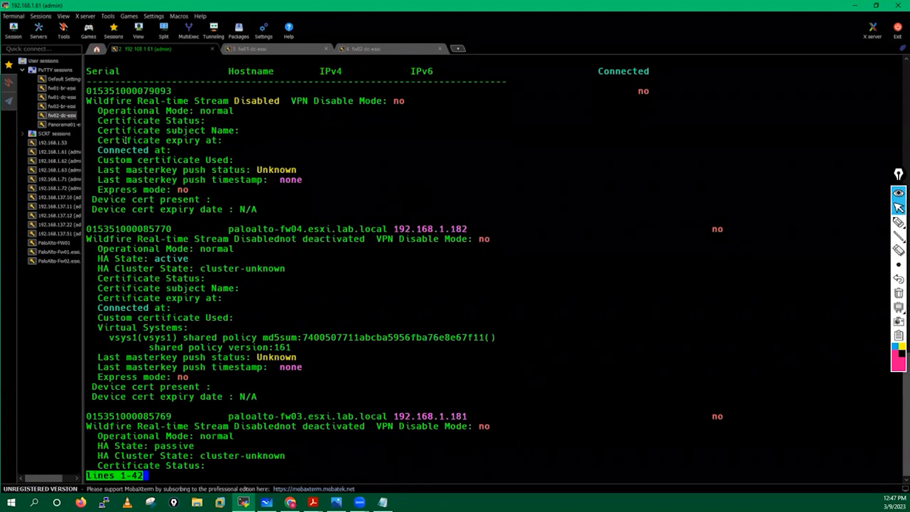
pyautogui.tripleClick(100, 149)
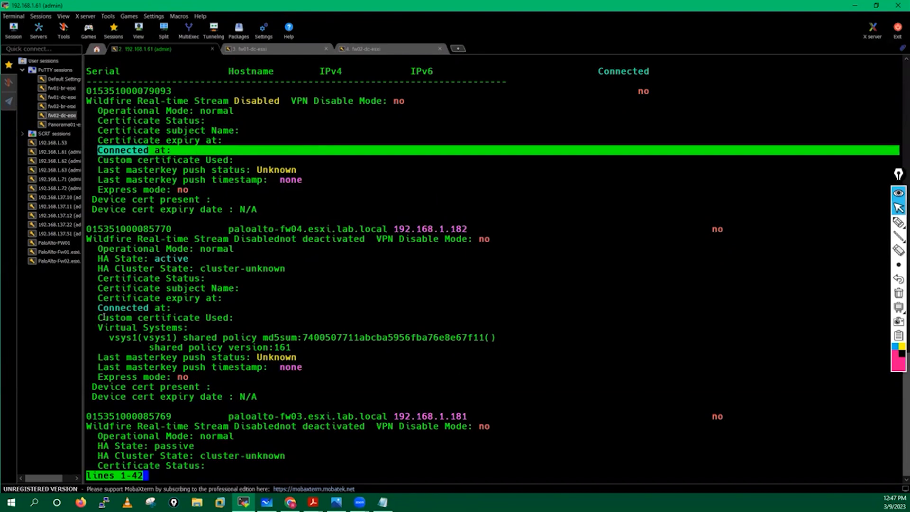
pyautogui.moveTo(131, 306); pyautogui.dragTo(213, 309)
pyautogui.press('space')
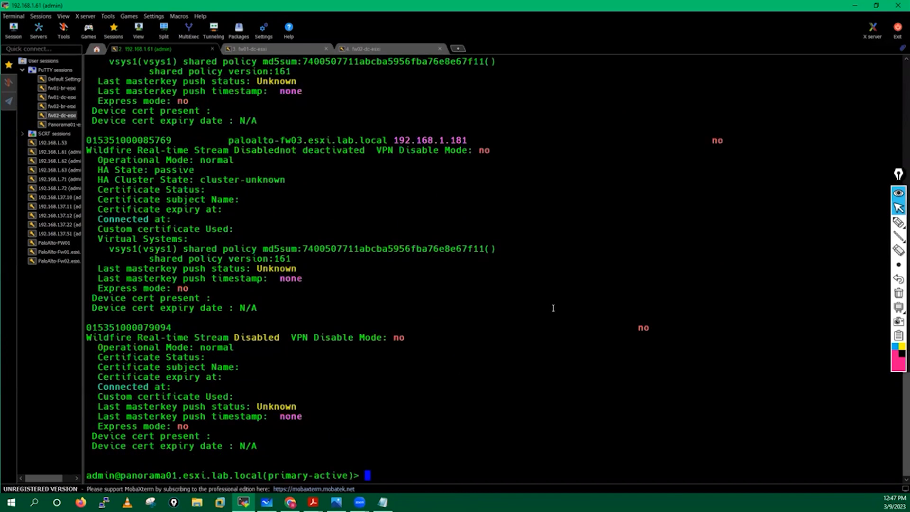
pyautogui.press('Return')
pyautogui.press('Return')
# Re-run 'show panorama-status' twice on fw01, then return to the browser
pyautogui.click(279, 45)
pyautogui.press('Up')
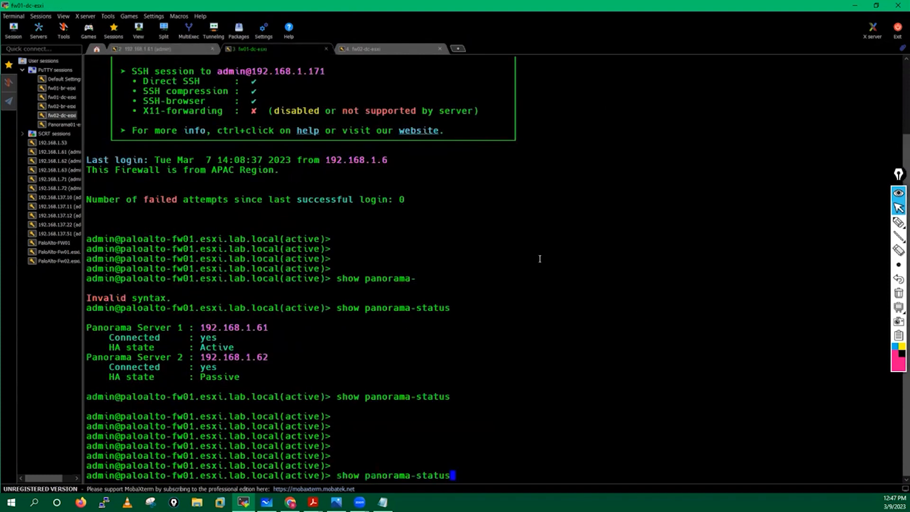
pyautogui.press('Return')
pyautogui.press('Return')
pyautogui.press('Return')
pyautogui.press('Return')
pyautogui.press('Return')
pyautogui.press('Return')
pyautogui.press('Up')
pyautogui.press('Return')
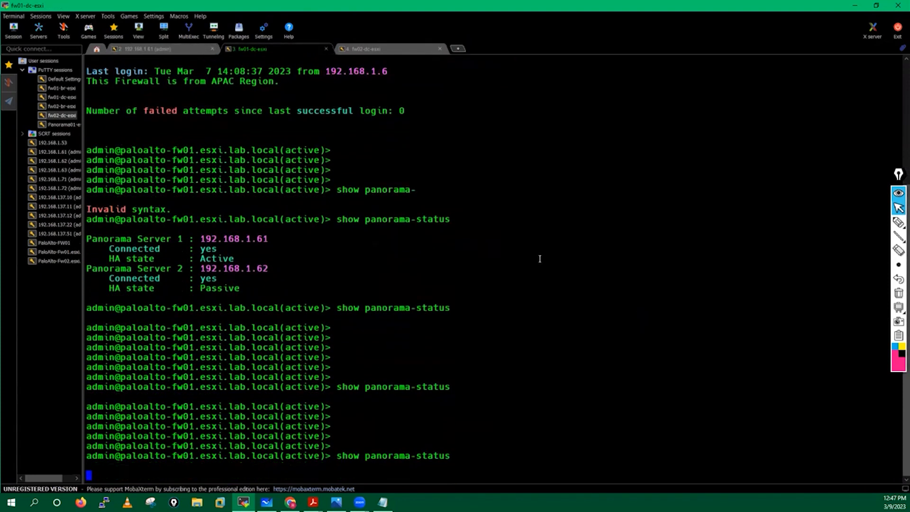
pyautogui.hotkey('alt', 'Tab')
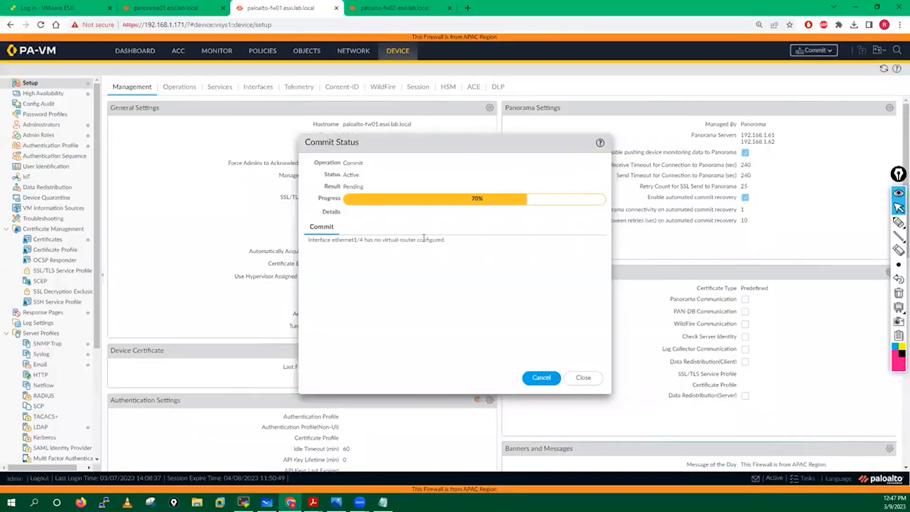
# Open fw02's Device > Setup page, switching back to fw01 until its commit completes
pyautogui.click(410, 10)
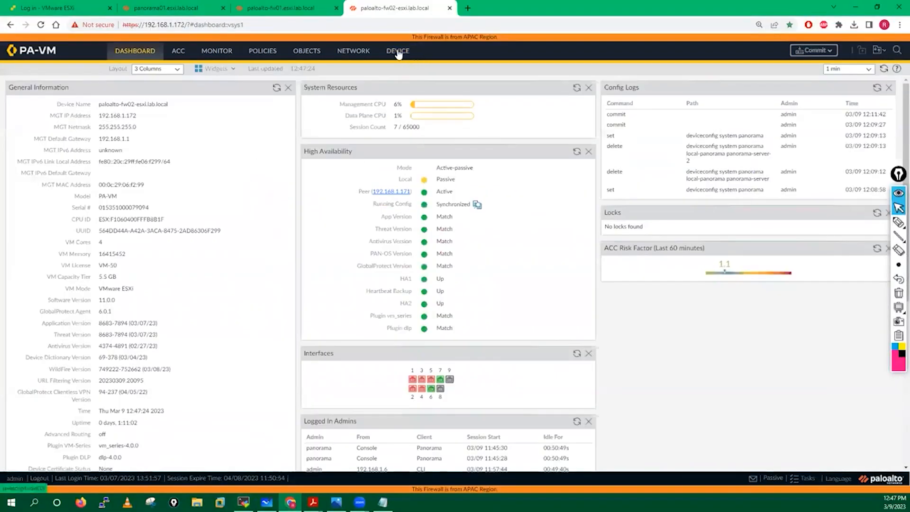
pyautogui.click(398, 53)
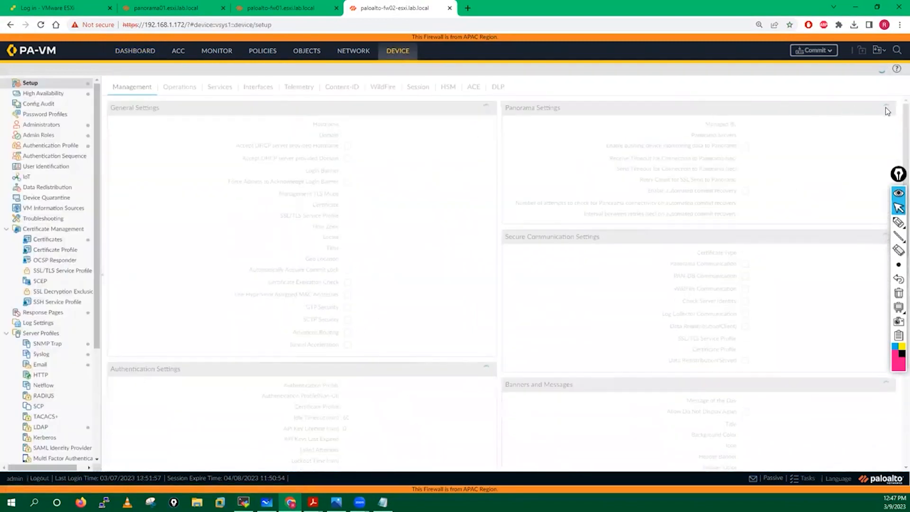
pyautogui.click(271, 6)
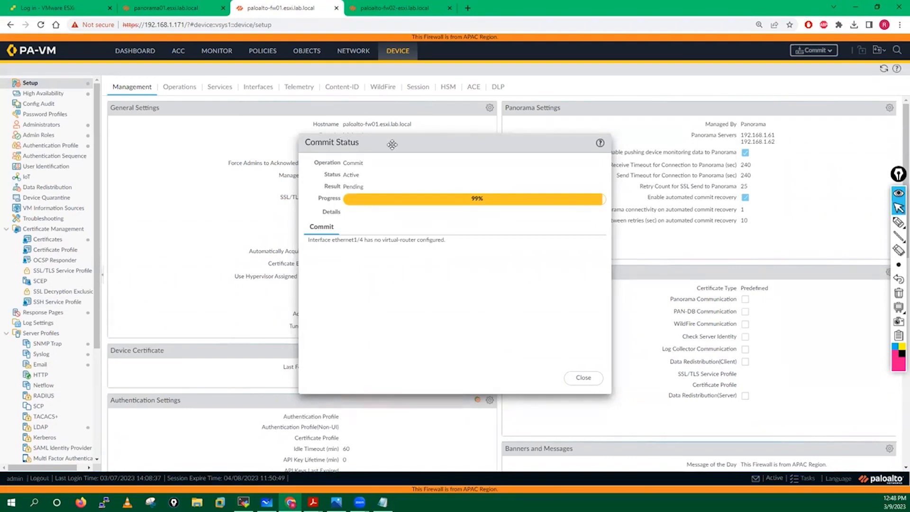
pyautogui.click(396, 8)
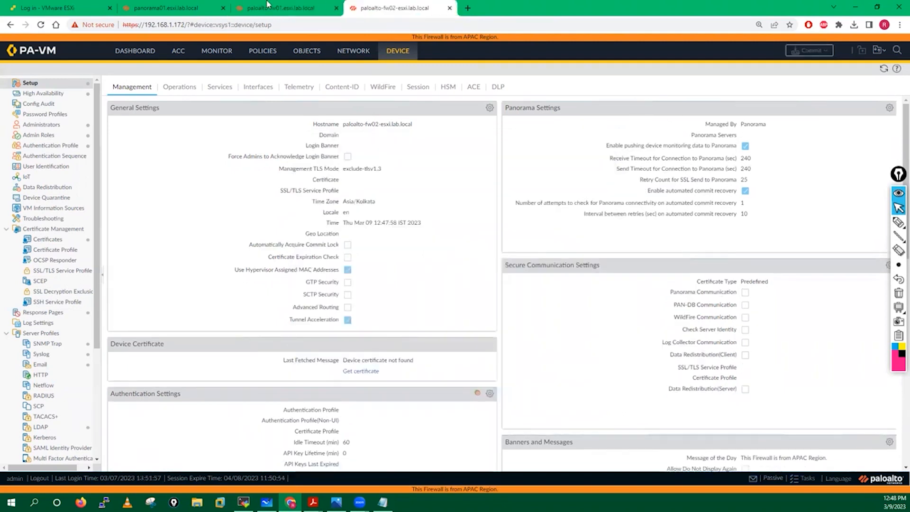
pyautogui.click(270, 7)
pyautogui.click(411, 6)
pyautogui.click(271, 8)
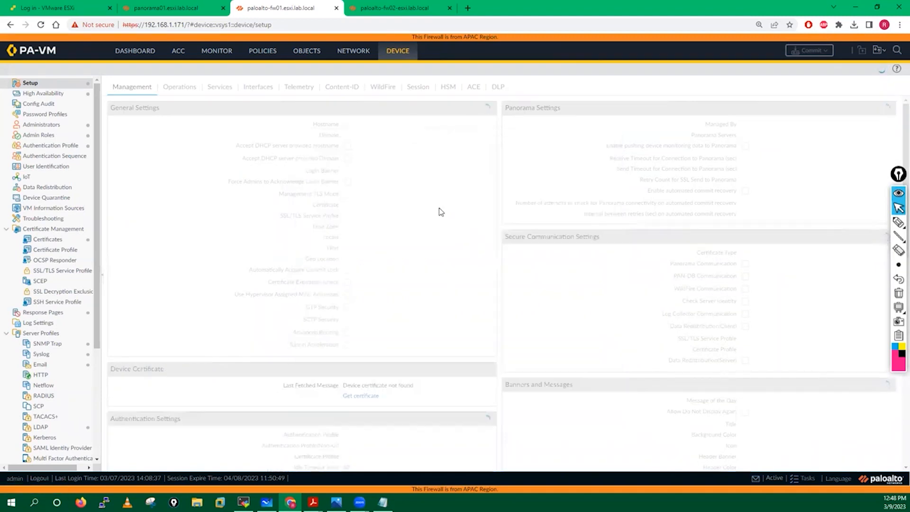
# Refresh fw01's dashboard High Availability widget until Running Config shows Synchronized
pyautogui.click(129, 53)
pyautogui.click(578, 154)
pyautogui.click(578, 153)
pyautogui.click(577, 153)
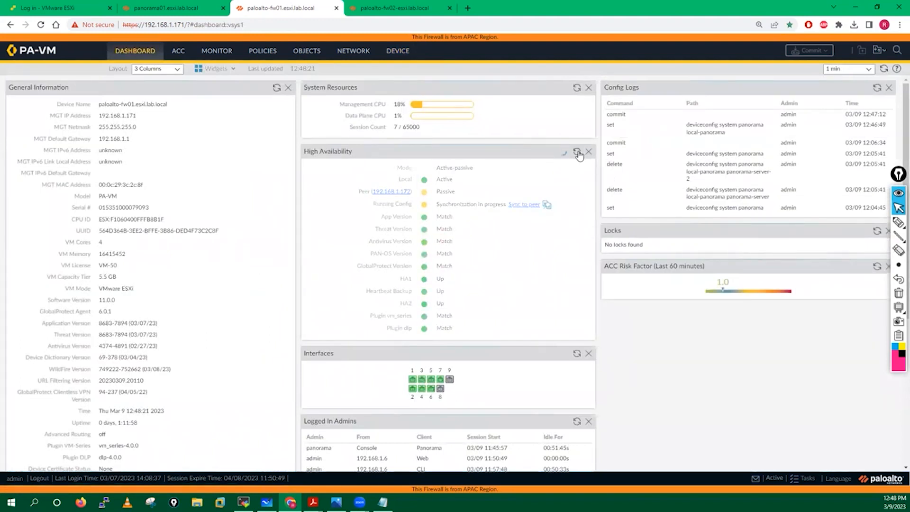
pyautogui.click(578, 153)
pyautogui.click(578, 154)
pyautogui.click(578, 153)
pyautogui.click(578, 153)
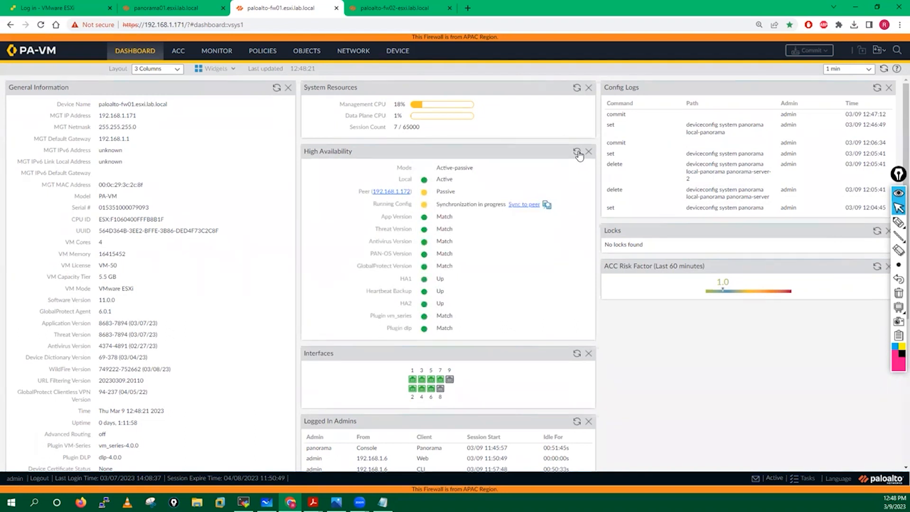
pyautogui.click(578, 153)
pyautogui.click(578, 153)
pyautogui.click(578, 153)
pyautogui.click(578, 153)
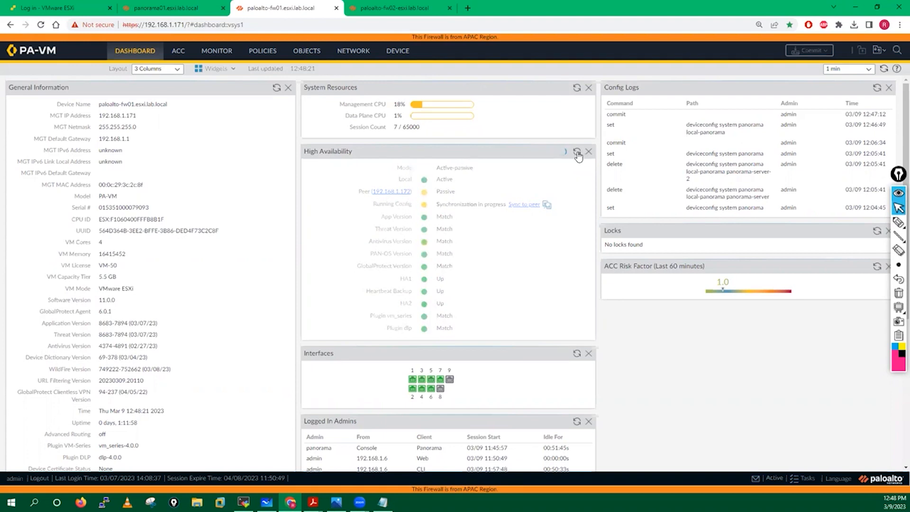
pyautogui.click(578, 153)
pyautogui.click(577, 154)
pyautogui.click(577, 153)
pyautogui.click(578, 153)
# Reload fw02's Device Setup page, glancing back at fw01's dashboard in between
pyautogui.click(405, 10)
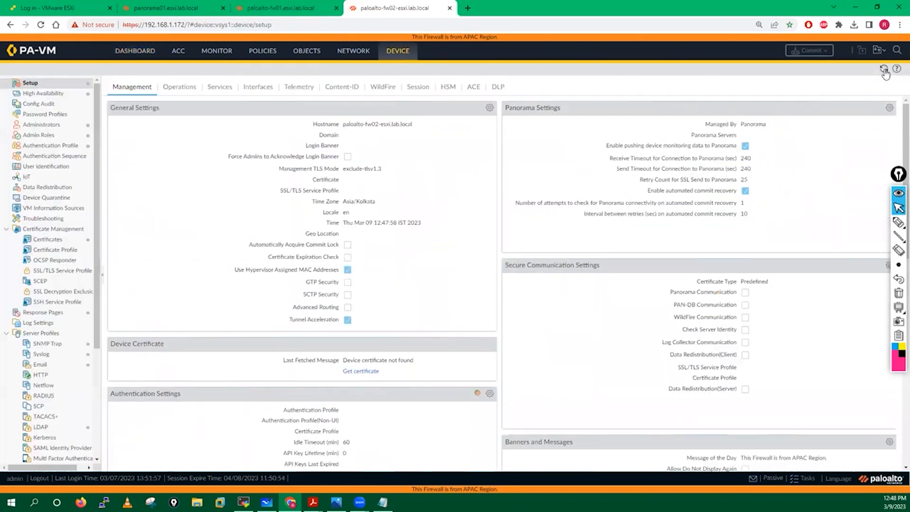
pyautogui.click(885, 70)
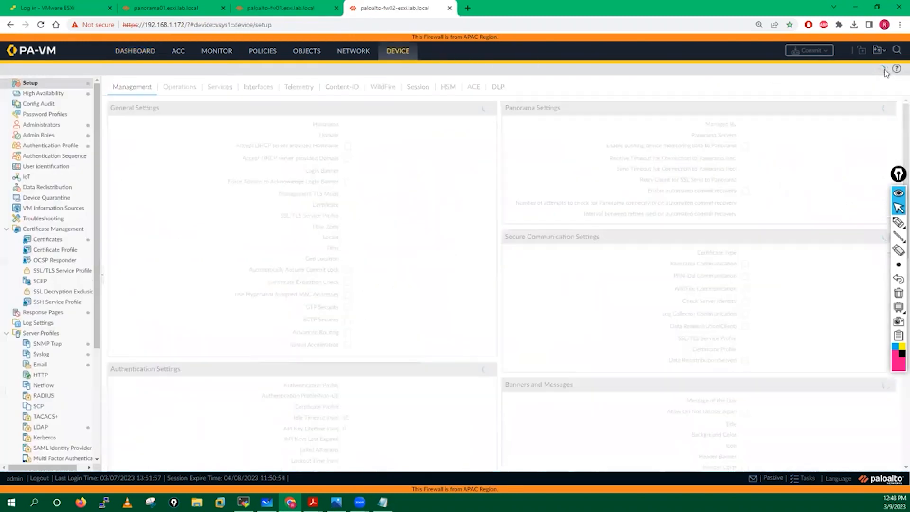
pyautogui.click(304, 5)
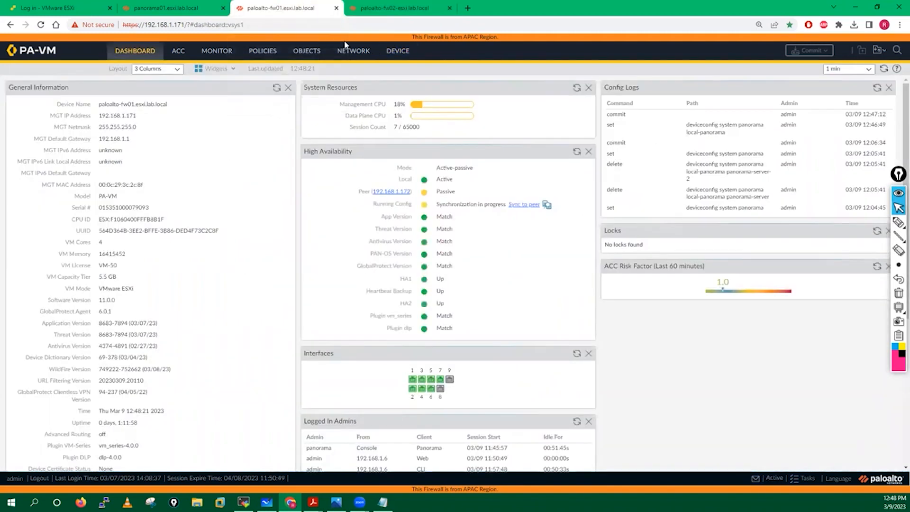
pyautogui.click(395, 7)
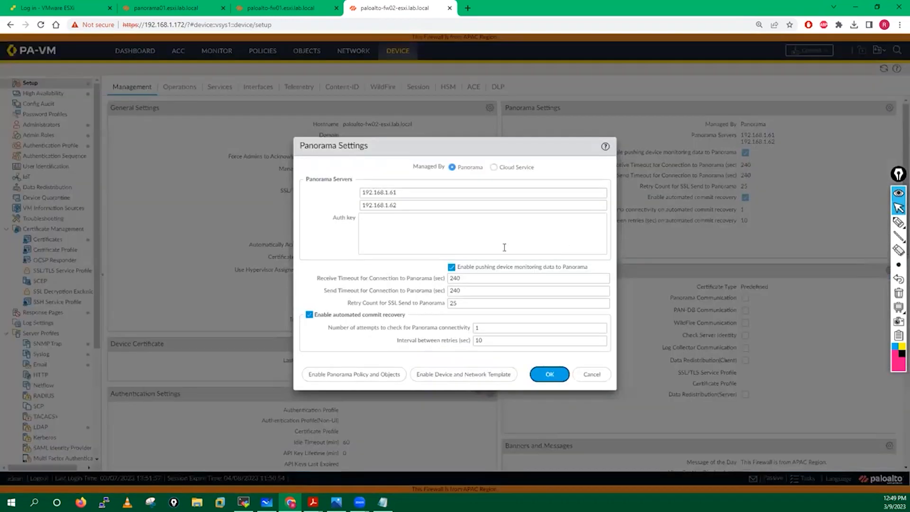
# On fw02, enable Panorama Policy and Objects and Device and Network Template, then apply
pyautogui.click(343, 379)
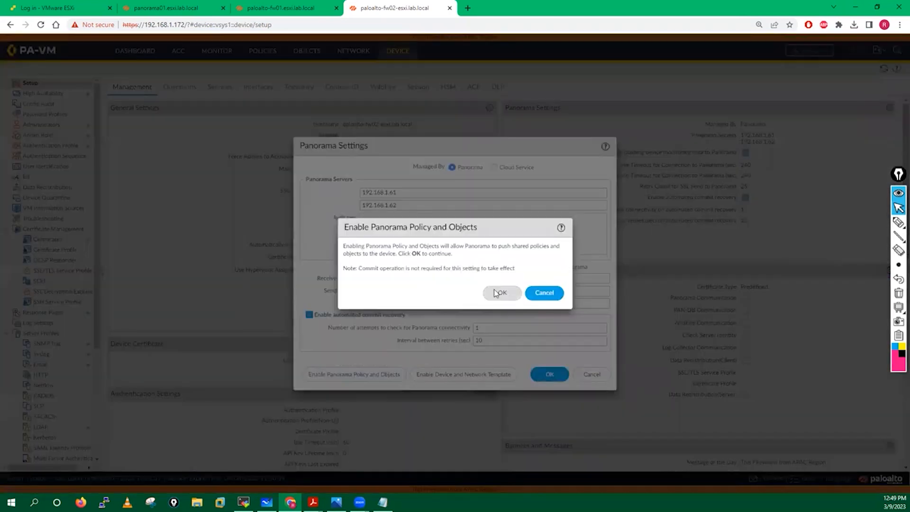
pyautogui.click(501, 293)
pyautogui.click(453, 379)
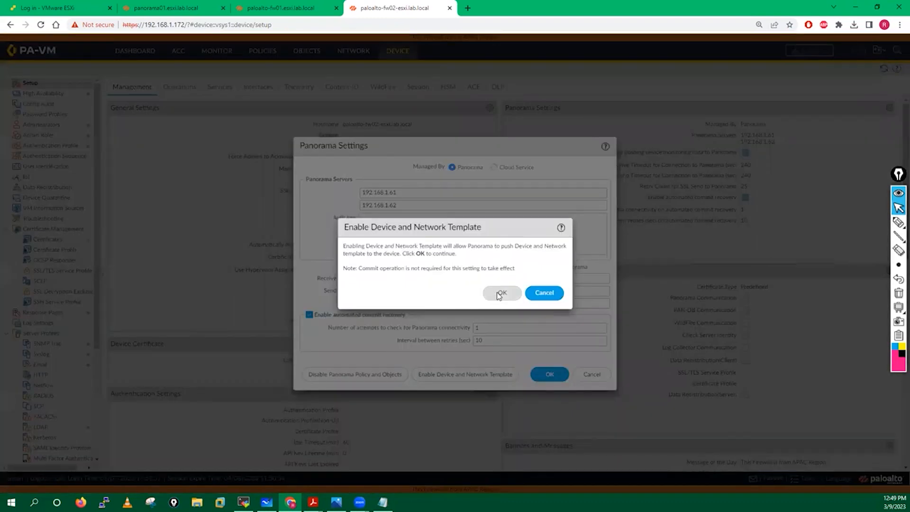
pyautogui.click(500, 293)
pyautogui.click(550, 375)
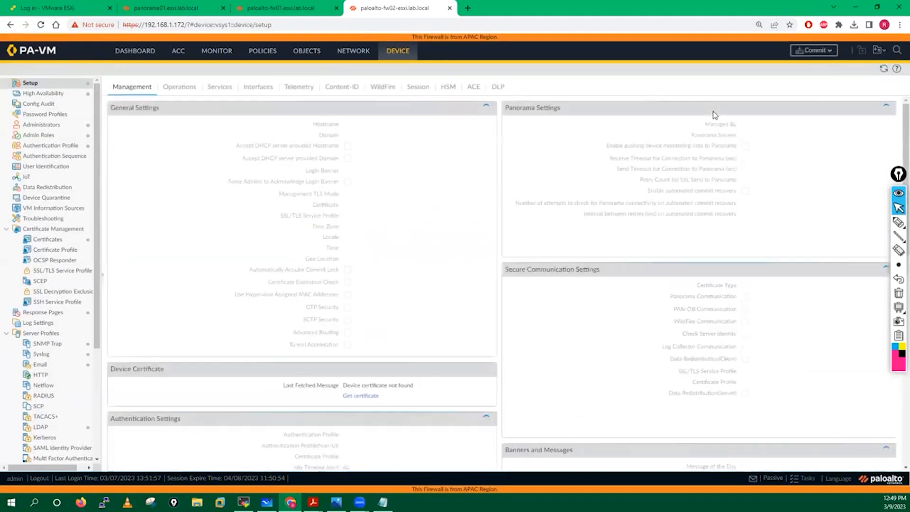
# Commit fw02's pending changes and go back to fw01's dashboard
pyautogui.click(815, 51)
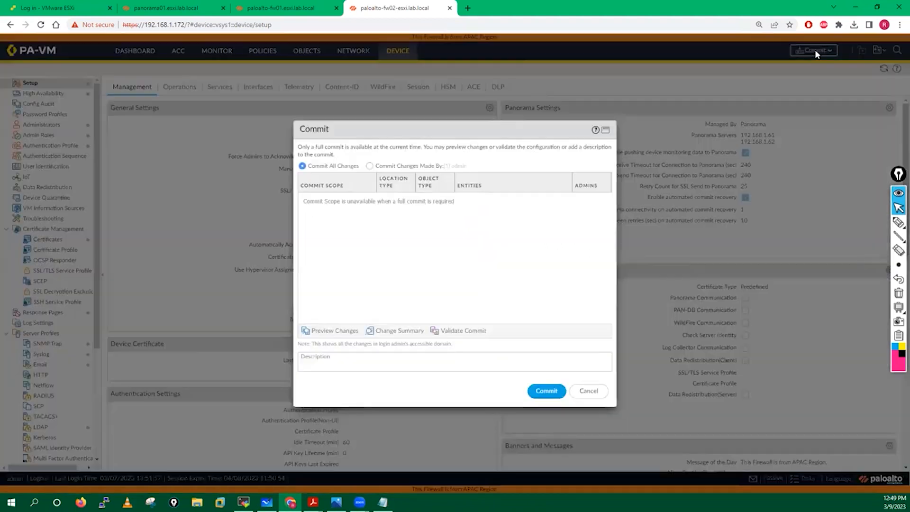
pyautogui.click(548, 391)
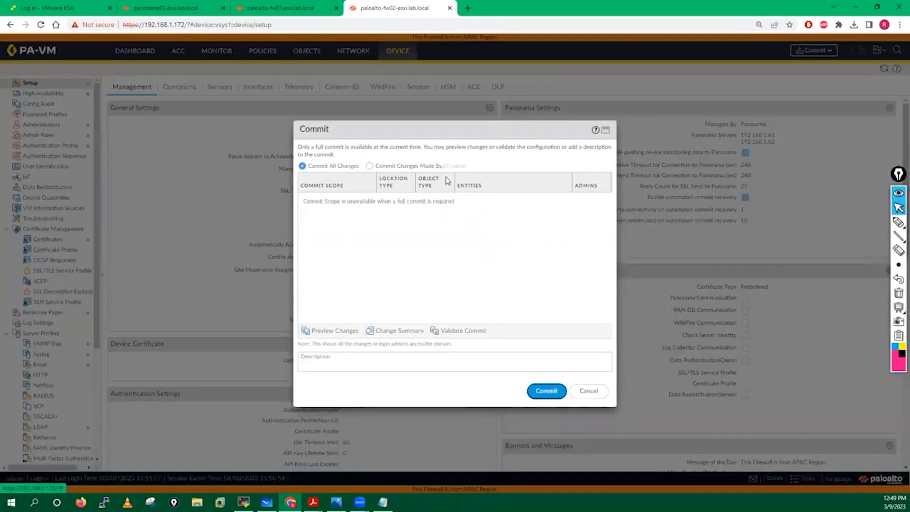
pyautogui.click(292, 5)
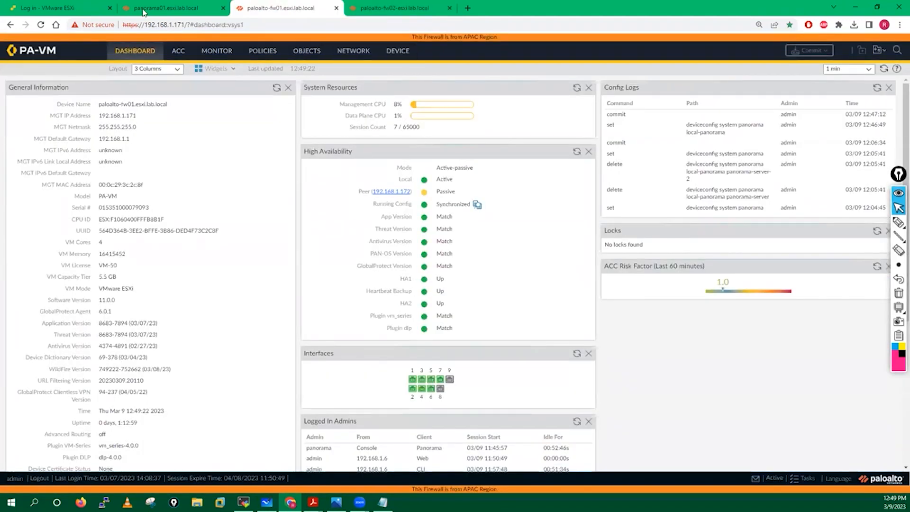
# Refresh Panorama's Managed Devices summary so fw01 and fw02 show as Connected
pyautogui.click(164, 8)
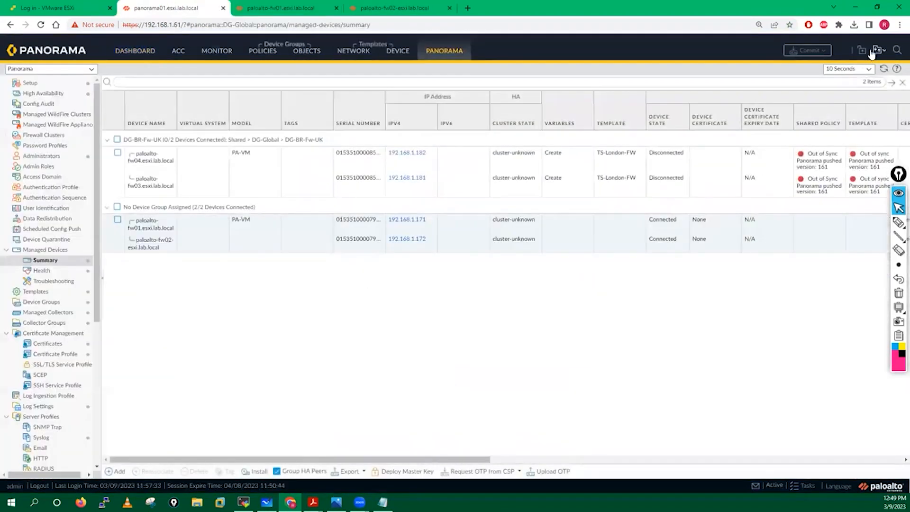
pyautogui.click(885, 70)
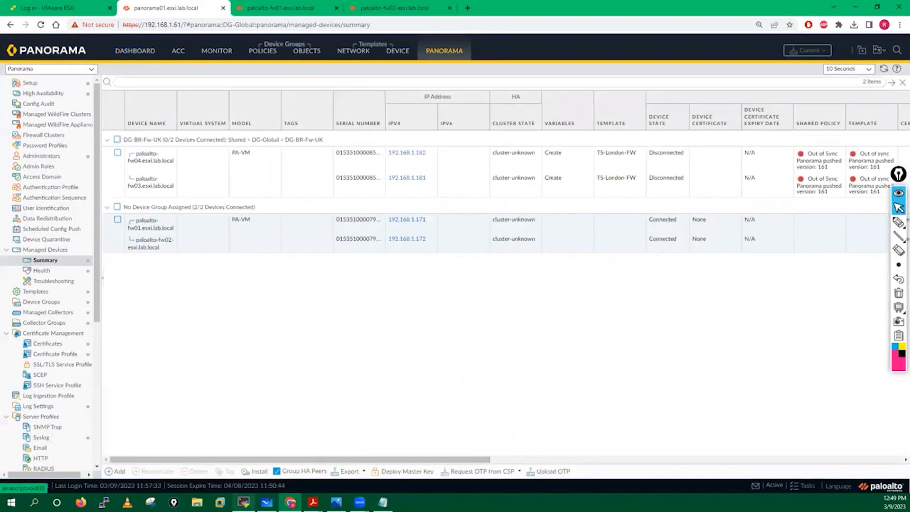
# Rerun show panorama-status on fw01 to check its connection to both Panorama servers
pyautogui.hotkey('alt', 'Tab')
pyautogui.press('Up')
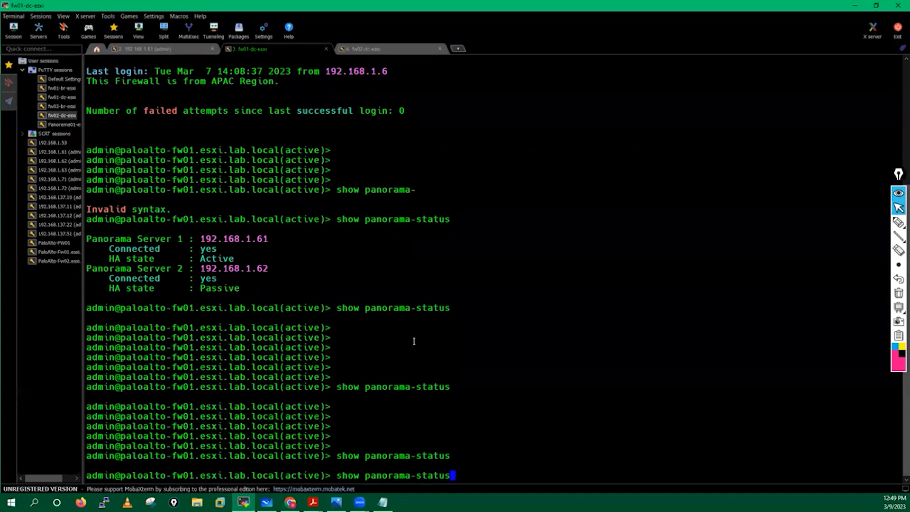
pyautogui.press('Return')
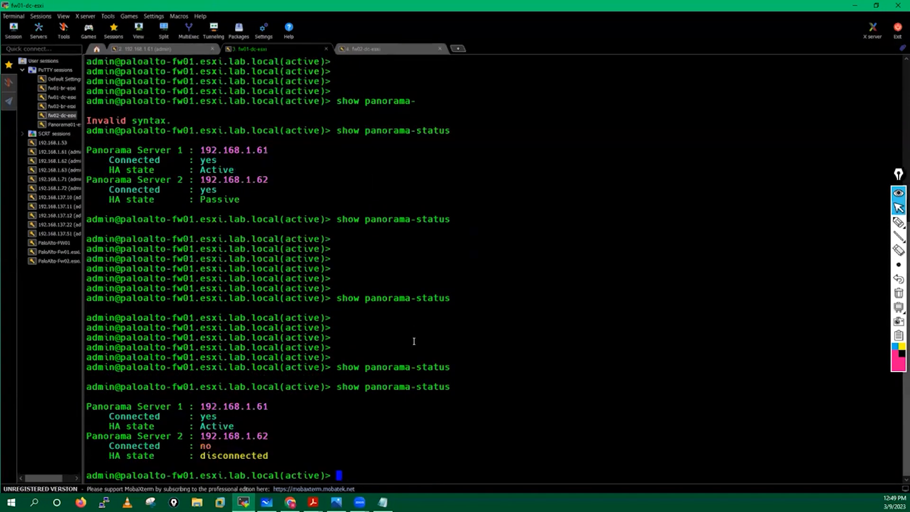
pyautogui.press('Up')
pyautogui.press('Return')
pyautogui.press('Up')
pyautogui.press('Return')
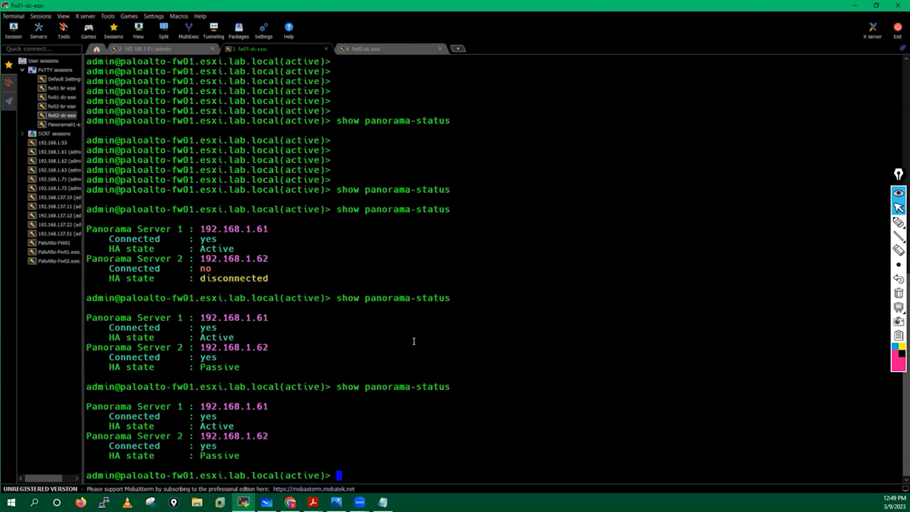
pyautogui.press('Return')
pyautogui.press('Return')
pyautogui.press('Return')
pyautogui.press('Return')
pyautogui.press('Up')
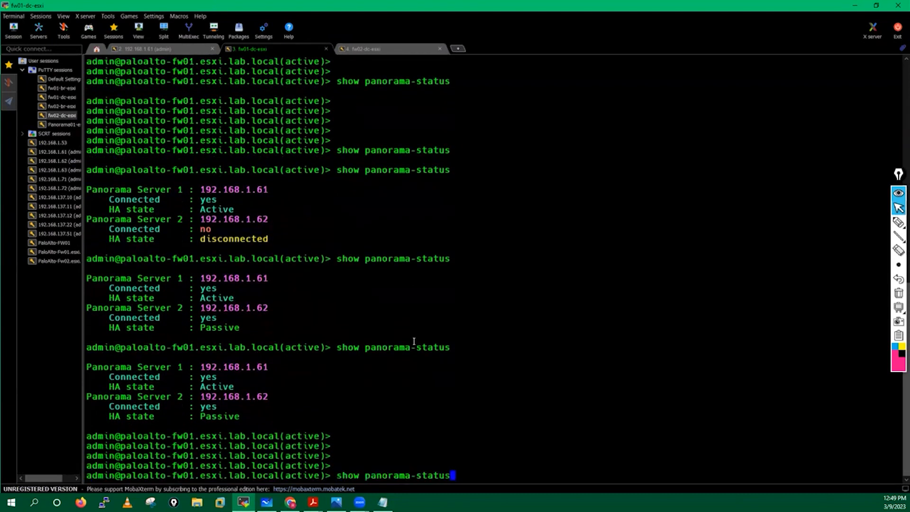
pyautogui.press('Return')
# Copy the show panorama-status command and run it on the fw02 session
pyautogui.moveTo(92, 404); pyautogui.dragTo(252, 464)
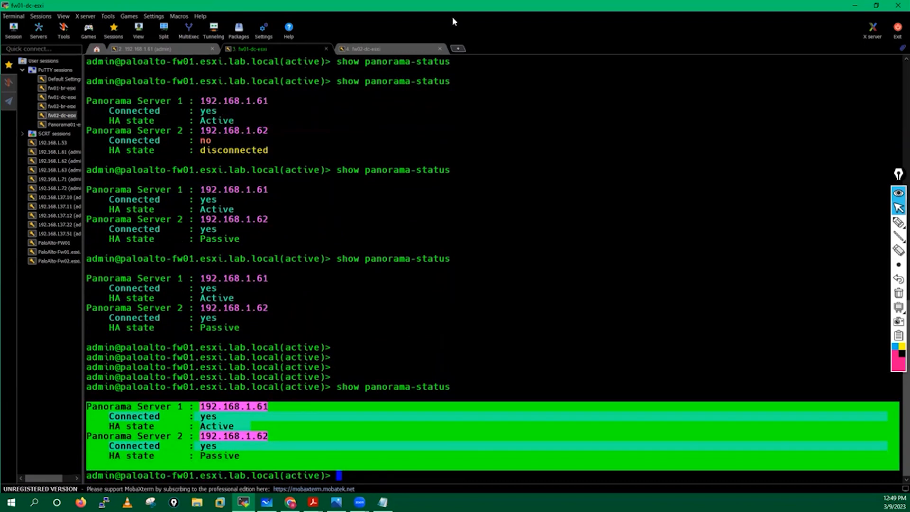
pyautogui.click(344, 386)
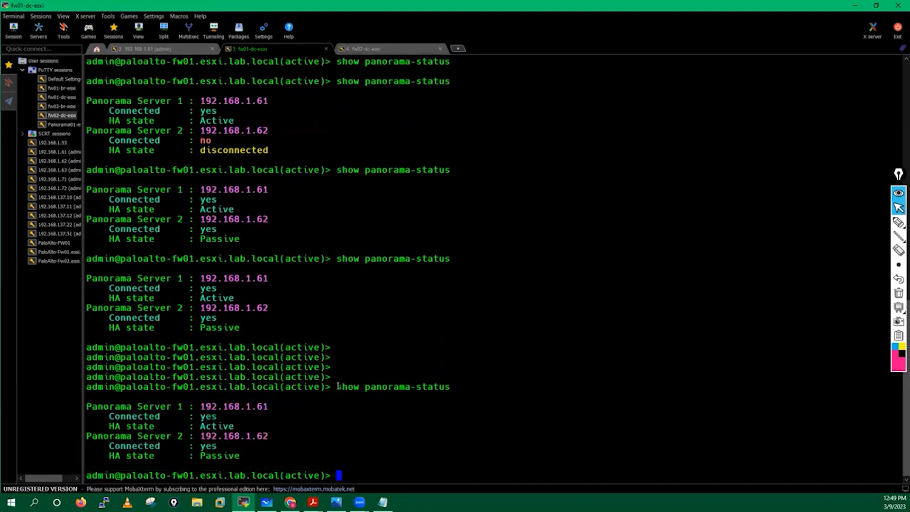
pyautogui.tripleClick(343, 387)
pyautogui.click(341, 388)
pyautogui.moveTo(342, 387); pyautogui.dragTo(445, 388)
pyautogui.hotkey('ctrl', 'c')
pyautogui.click(379, 47)
pyautogui.rightClick(536, 291)
pyautogui.press('Return')
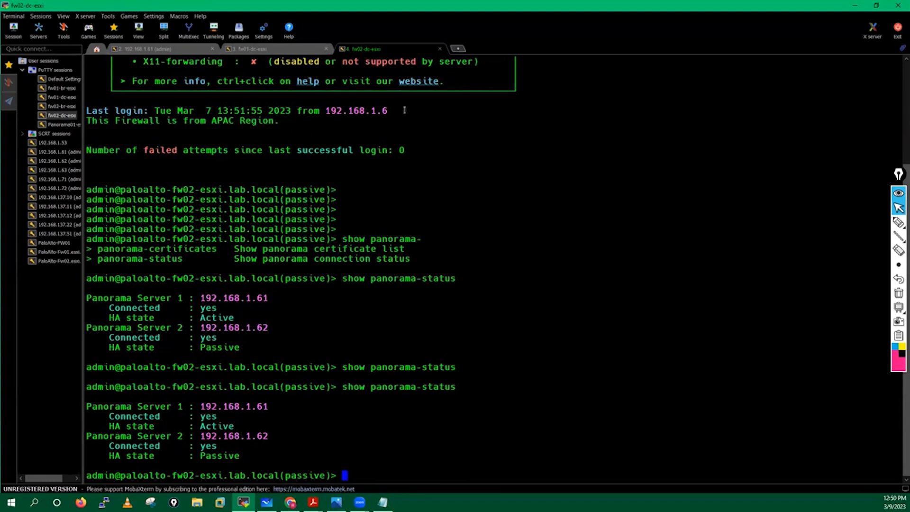
# On the Panorama session, run show devices connected to list managed firewalls
pyautogui.click(256, 51)
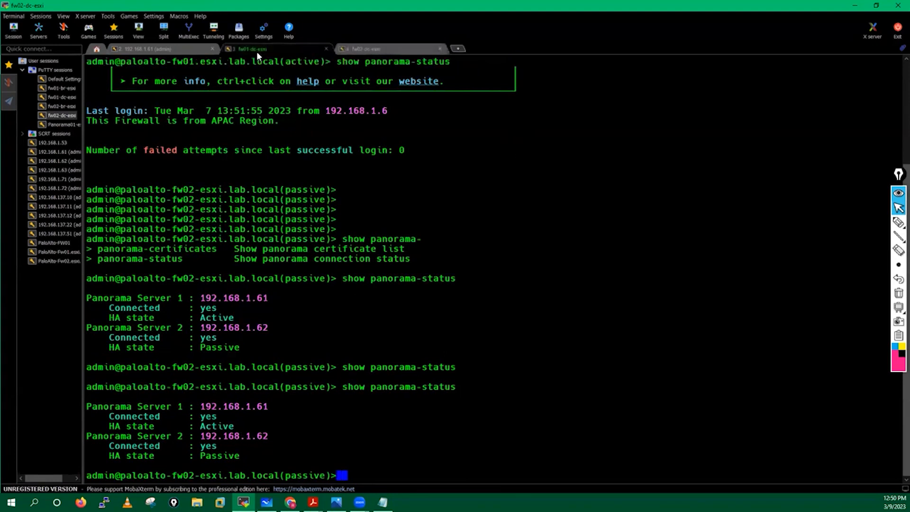
pyautogui.click(189, 44)
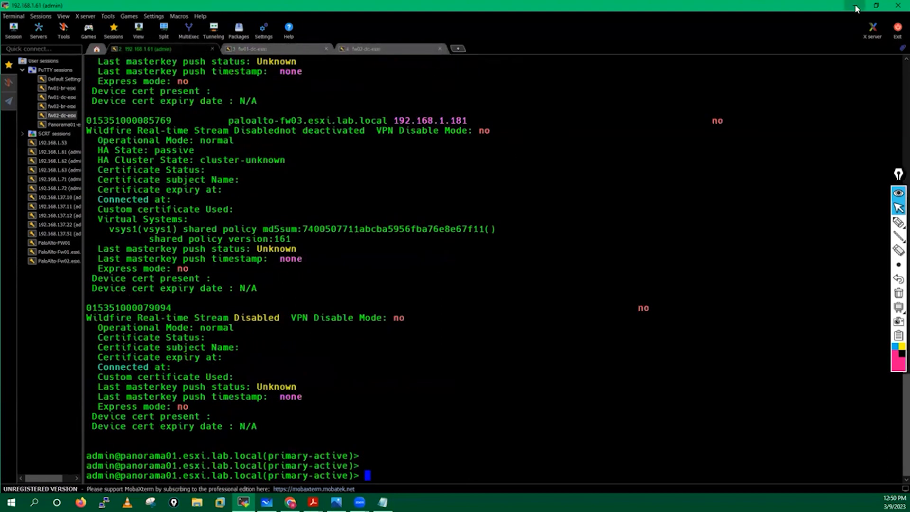
pyautogui.click(290, 502)
pyautogui.click(243, 502)
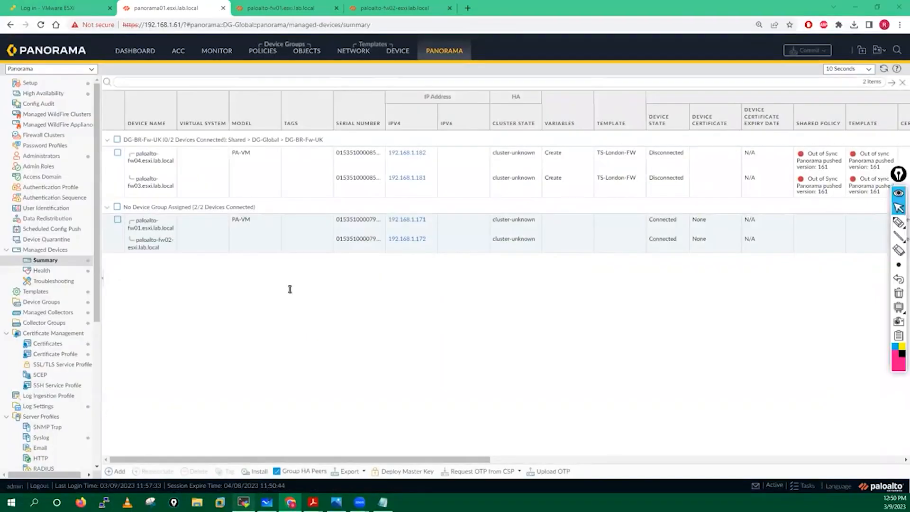
pyautogui.press('Up')
pyautogui.press('BackSpace')
pyautogui.press('BackSpace')
pyautogui.press('BackSpace')
pyautogui.write('connected')
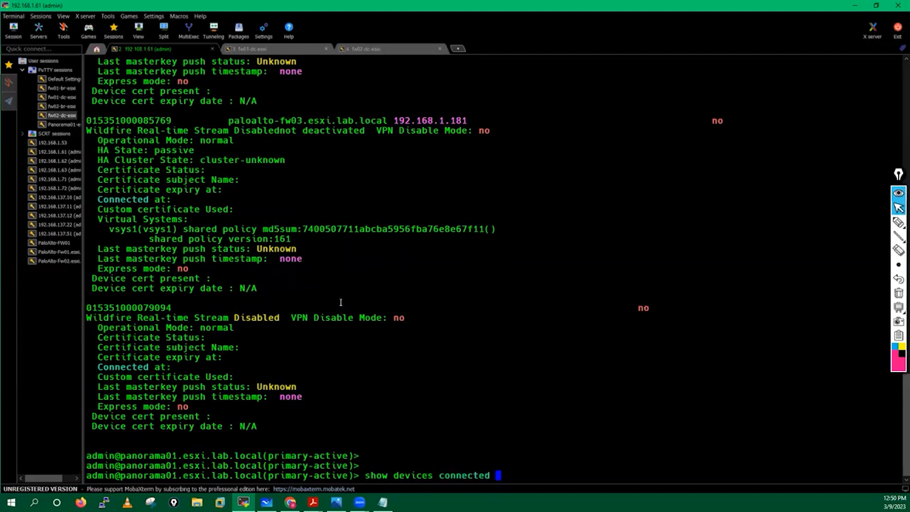
pyautogui.press('Return')
pyautogui.press('q')
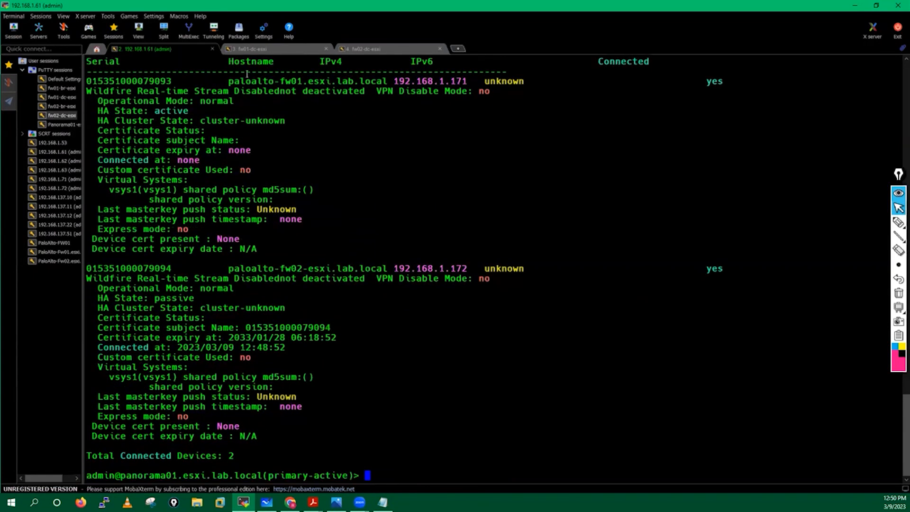
# Review fw01's and fw02's connected entries in the output, then bring the onboarding guide PDF forward
pyautogui.moveTo(113, 80); pyautogui.dragTo(507, 71)
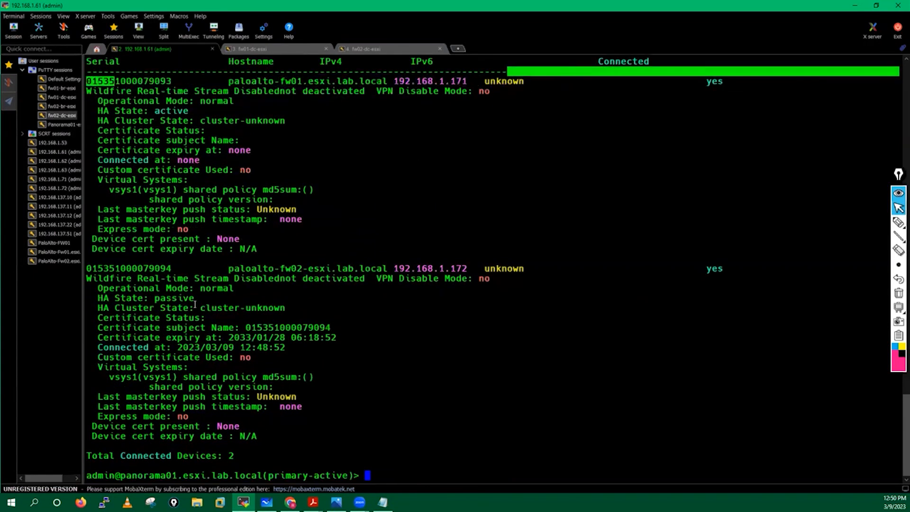
pyautogui.click(95, 267)
pyautogui.moveTo(120, 271); pyautogui.dragTo(306, 305)
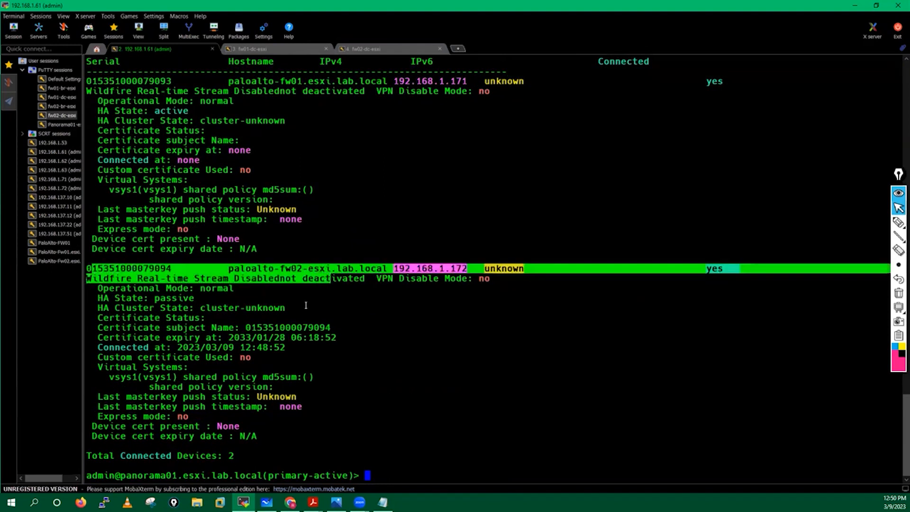
pyautogui.moveTo(91, 348); pyautogui.dragTo(338, 348)
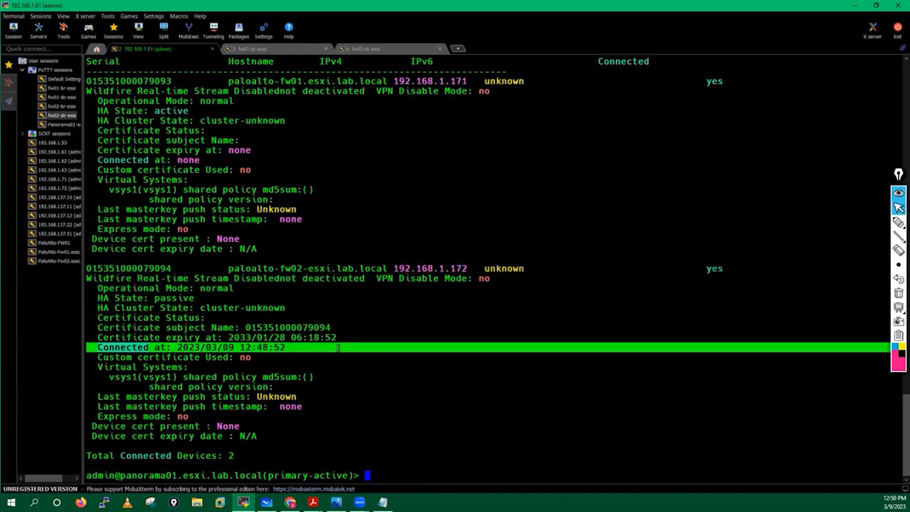
pyautogui.click(338, 347)
pyautogui.moveTo(695, 266); pyautogui.dragTo(734, 259)
pyautogui.moveTo(700, 78); pyautogui.dragTo(722, 80)
pyautogui.click(479, 326)
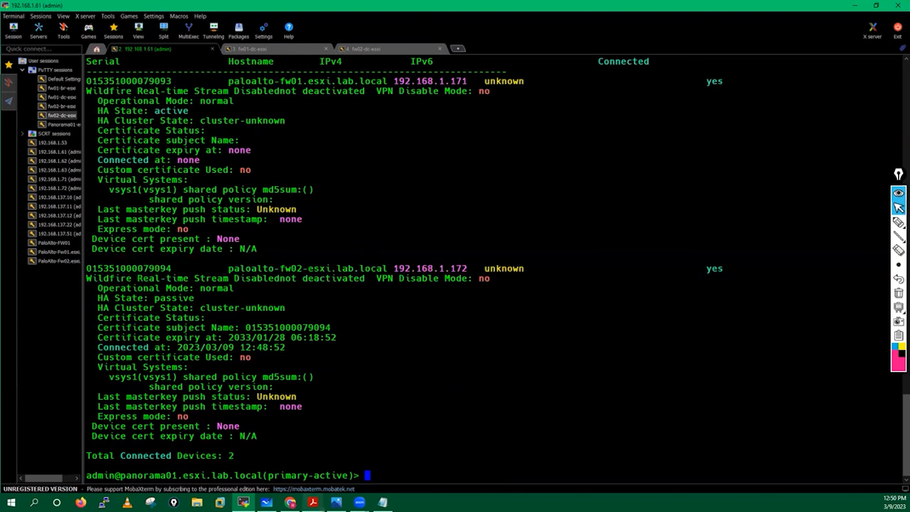
pyautogui.click(314, 502)
pyautogui.click(406, 460)
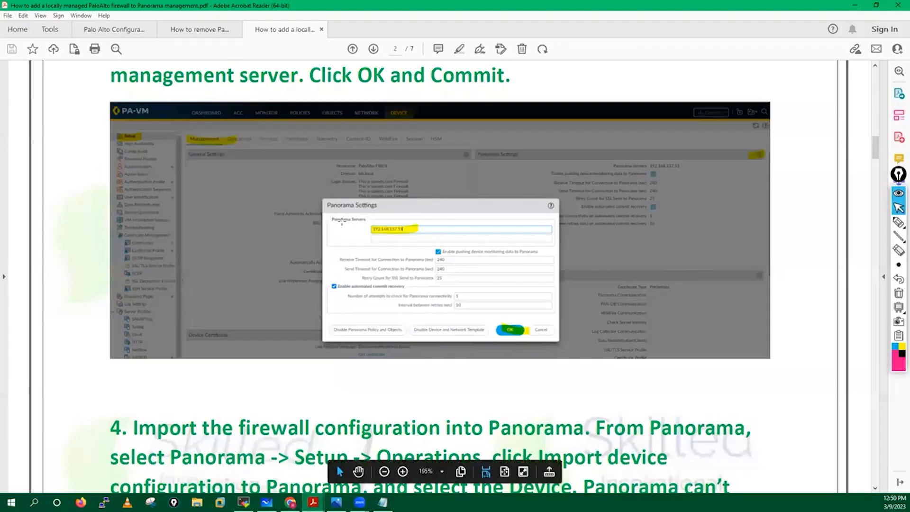
# Read the guide's Panorama > Setup > Operations path for importing the firewall configuration
pyautogui.scroll(-7, 341, 222)
pyautogui.scroll(-1, 341, 221)
pyautogui.scroll(1, 220, 119)
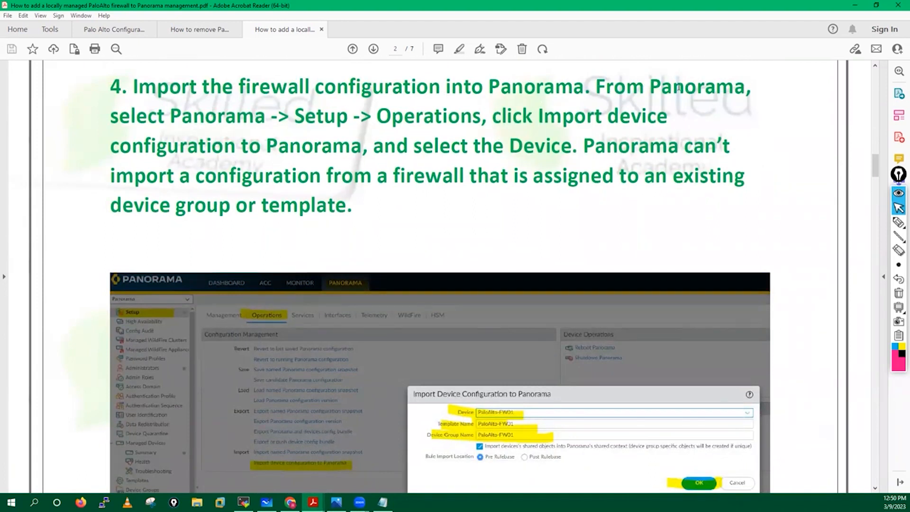
pyautogui.moveTo(166, 111); pyautogui.dragTo(662, 121)
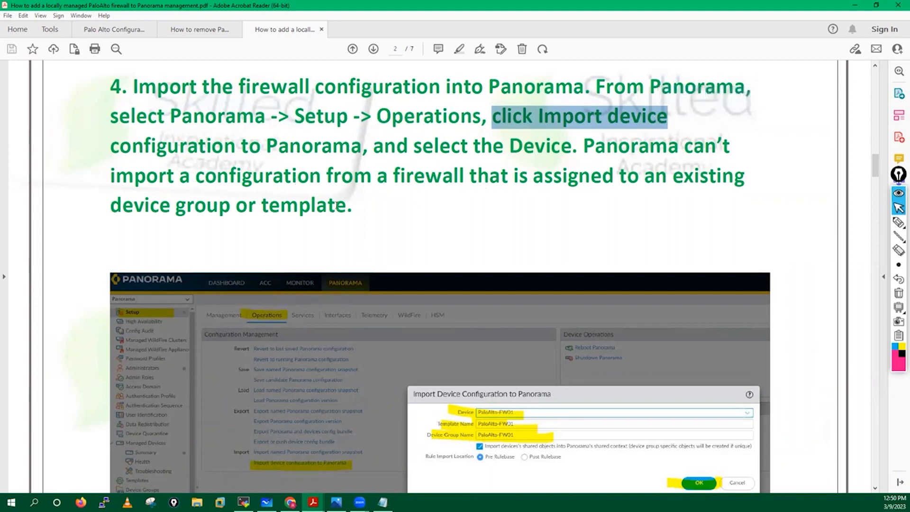
pyautogui.click(321, 204)
pyautogui.click(396, 217)
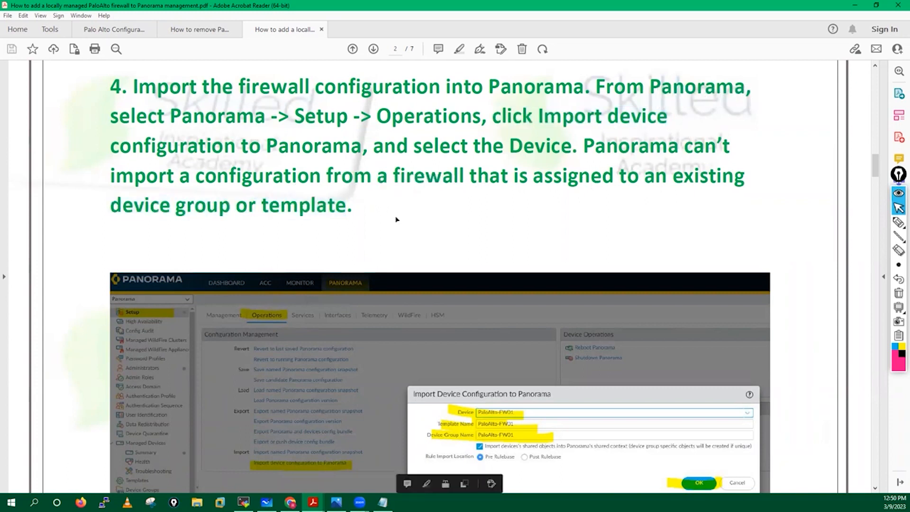
# Minimize the guide and return to Panorama's Managed Devices summary
pyautogui.scroll(-5, 374, 175)
pyautogui.scroll(-3, 373, 173)
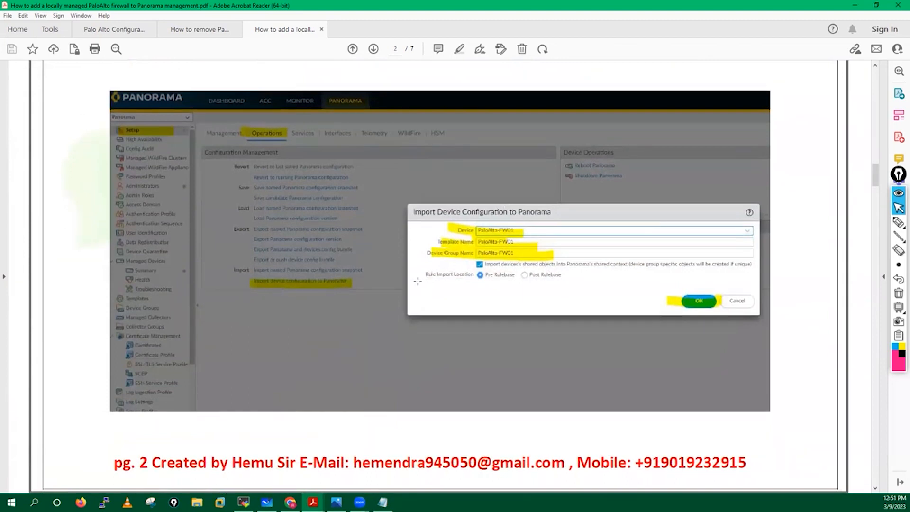
pyautogui.click(855, 5)
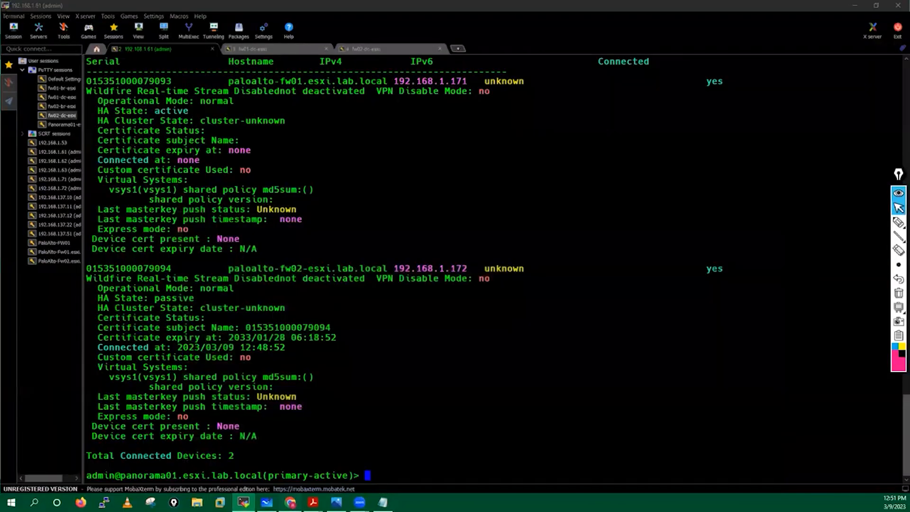
pyautogui.click(290, 502)
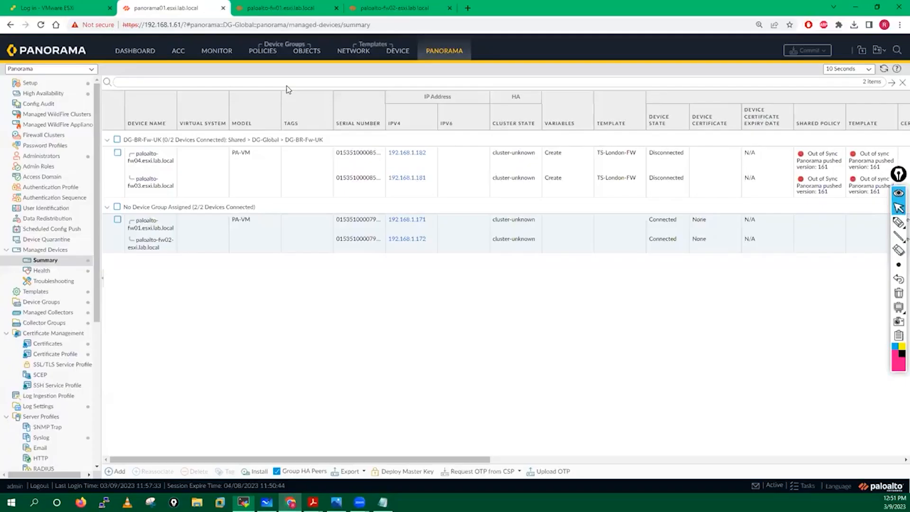
# Check Device Groups, dismiss fw02's Commit Status, and return to Panorama's Setup > Operations page
pyautogui.click(50, 304)
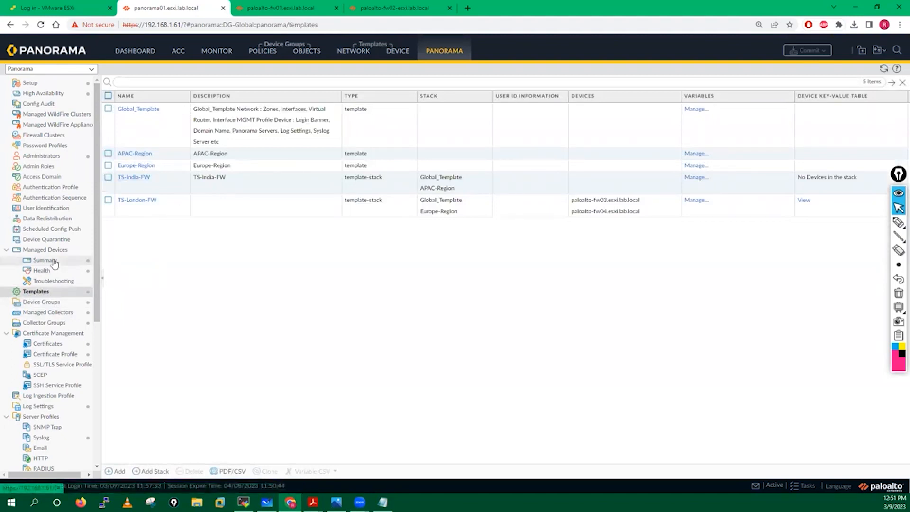
pyautogui.click(30, 84)
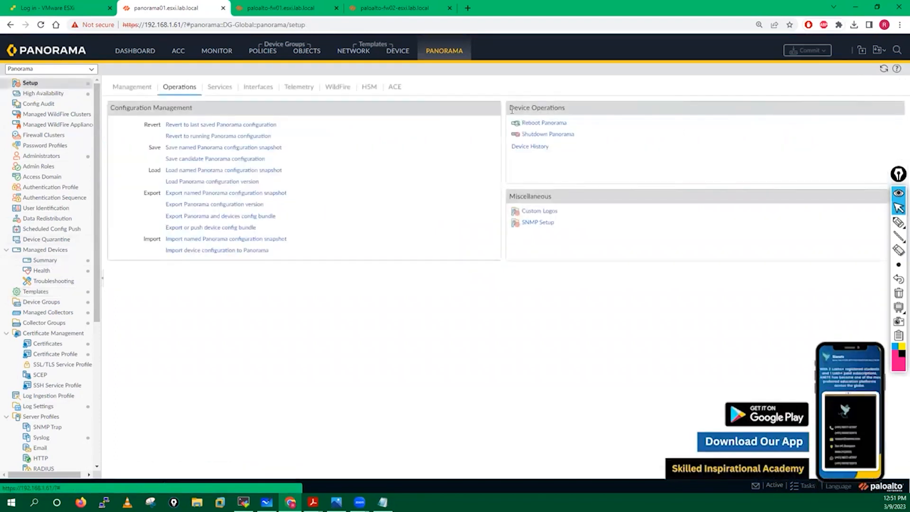
pyautogui.click(269, 3)
pyautogui.click(403, 4)
pyautogui.click(279, 5)
pyautogui.click(410, 4)
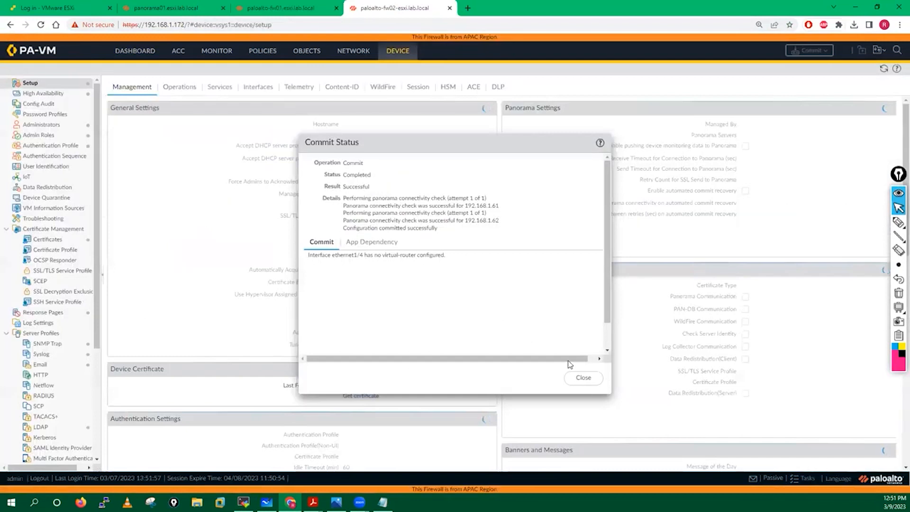
pyautogui.click(584, 378)
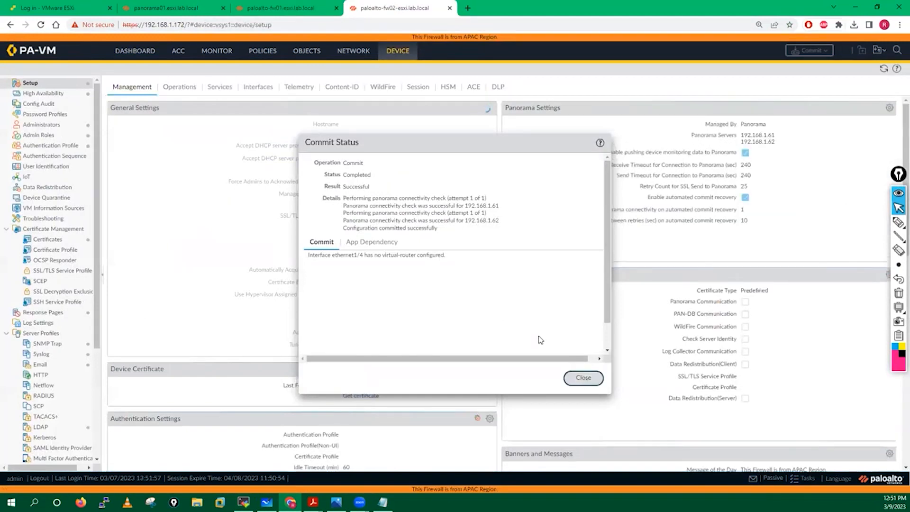
pyautogui.click(197, 5)
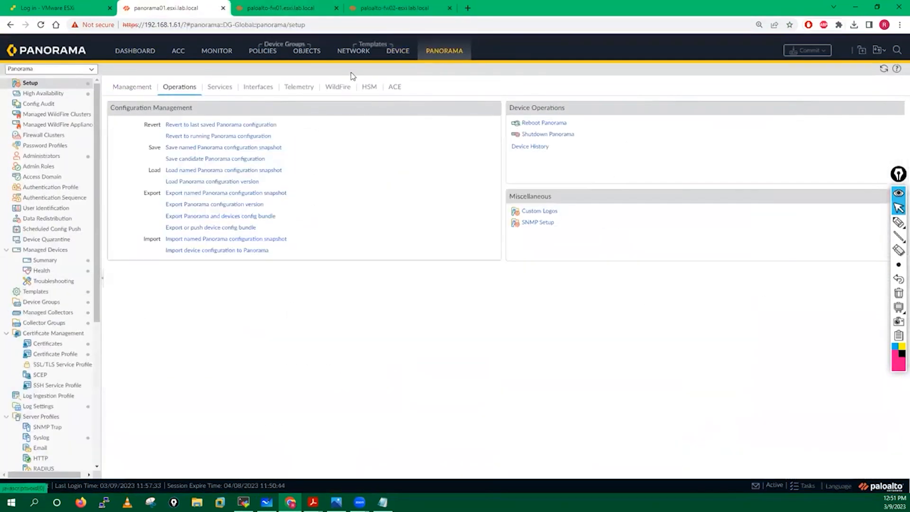
pyautogui.click(281, 8)
pyautogui.click(178, 5)
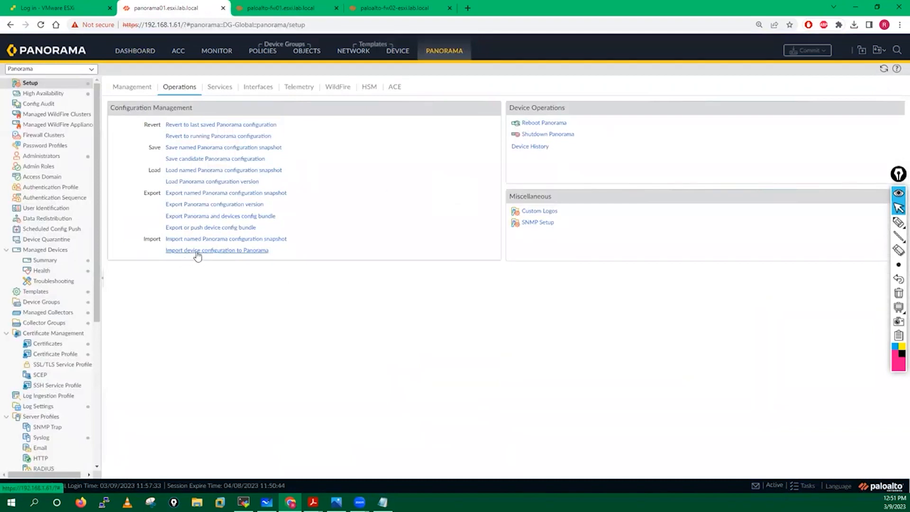
# Start an import device configuration to Panorama from paloalto-fw01.esxi.lab.local
pyautogui.click(225, 250)
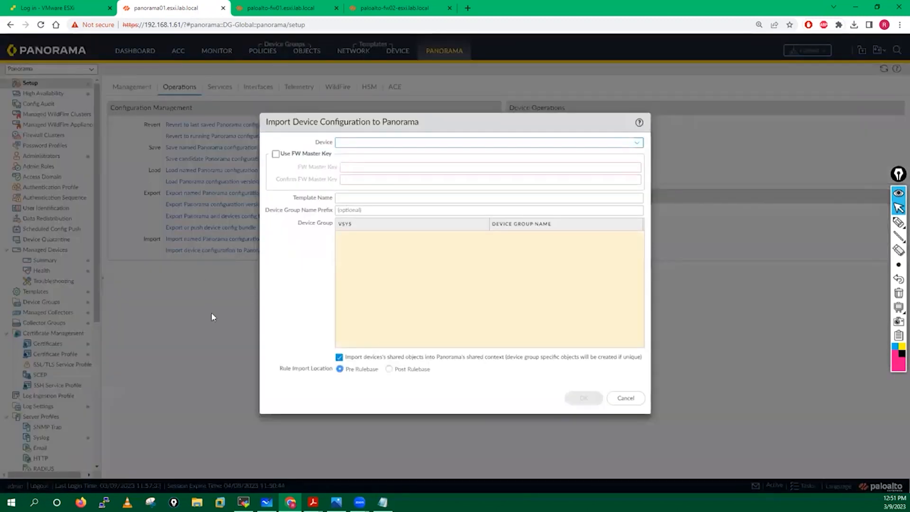
pyautogui.click(638, 144)
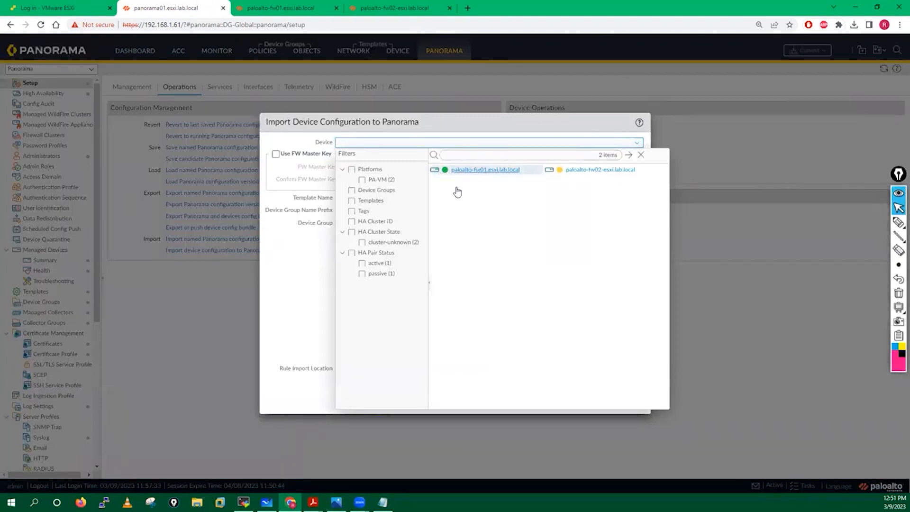
pyautogui.click(485, 170)
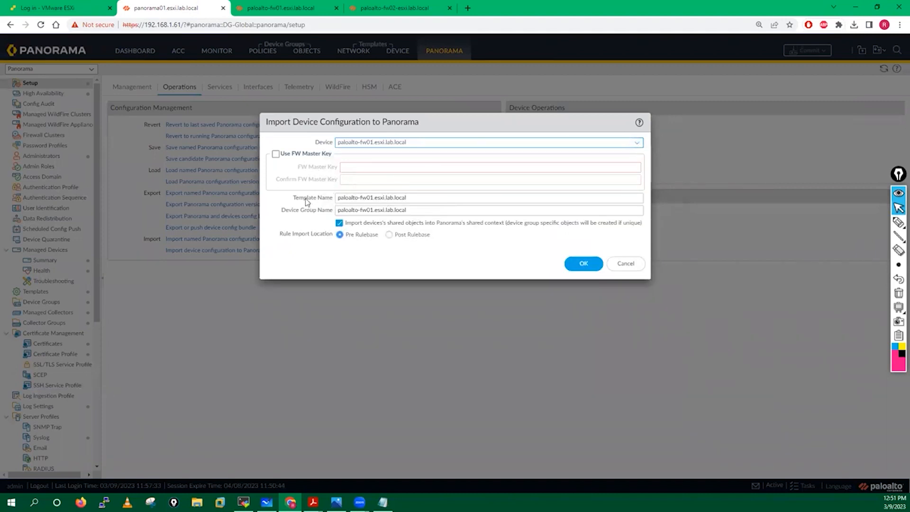
# Name the template Singapore-Fw-Template and device group Singapore-Fw-DG, then bring up the guide for comparison
pyautogui.click(421, 198)
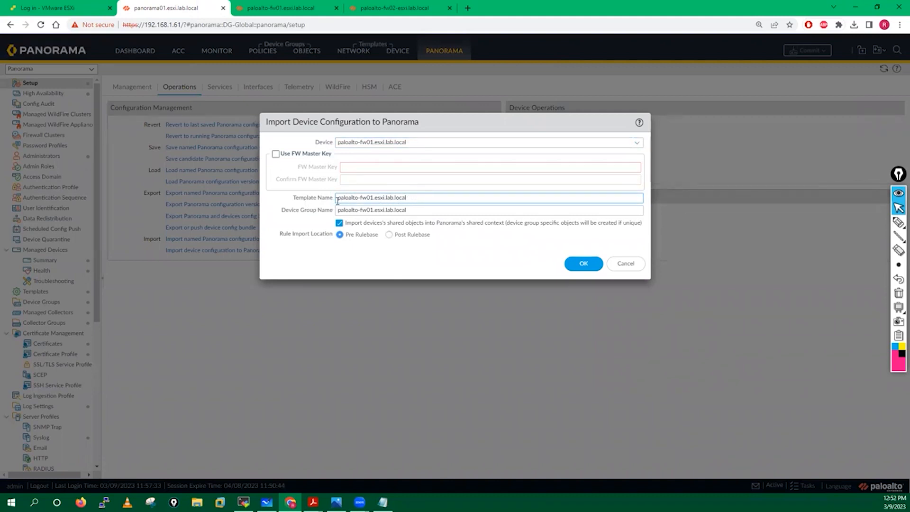
pyautogui.moveTo(337, 200); pyautogui.dragTo(429, 199)
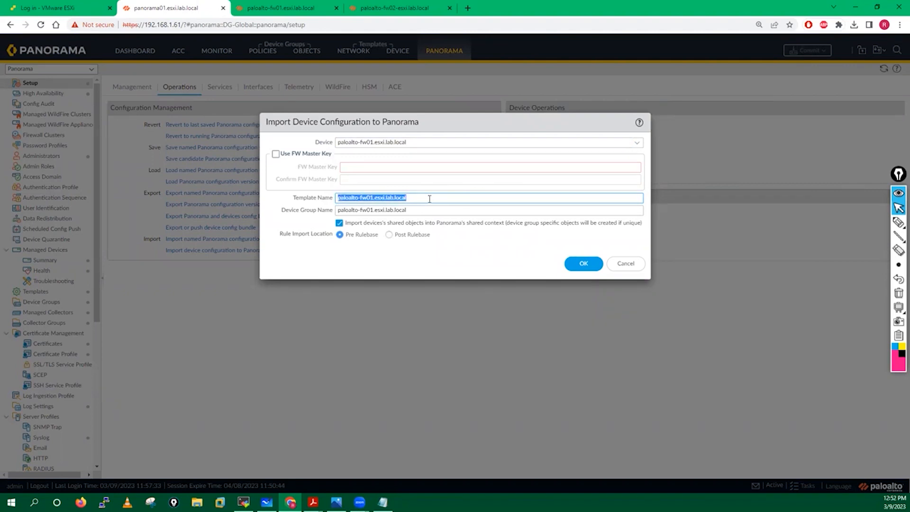
pyautogui.write('t')
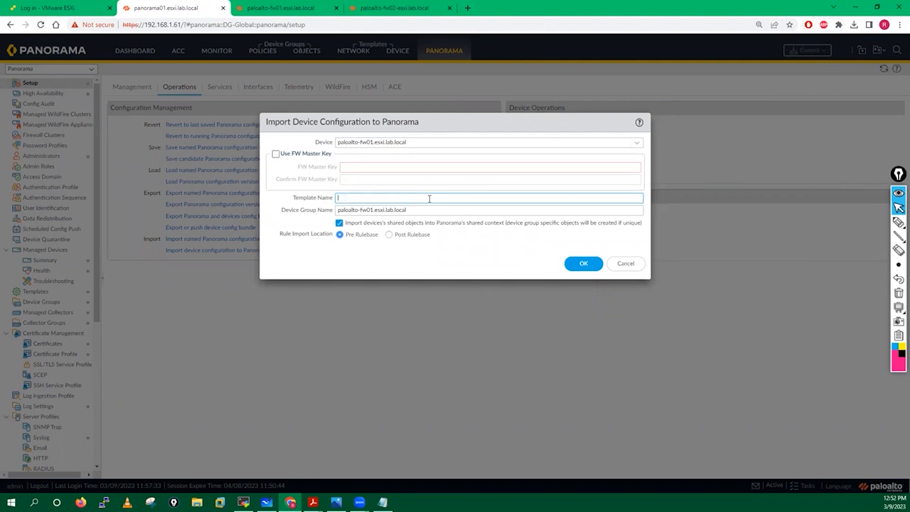
pyautogui.write('ndia-')
pyautogui.moveTo(338, 198); pyautogui.dragTo(362, 197)
pyautogui.hotkey('ctrl', 'c')
pyautogui.tripleClick(412, 208)
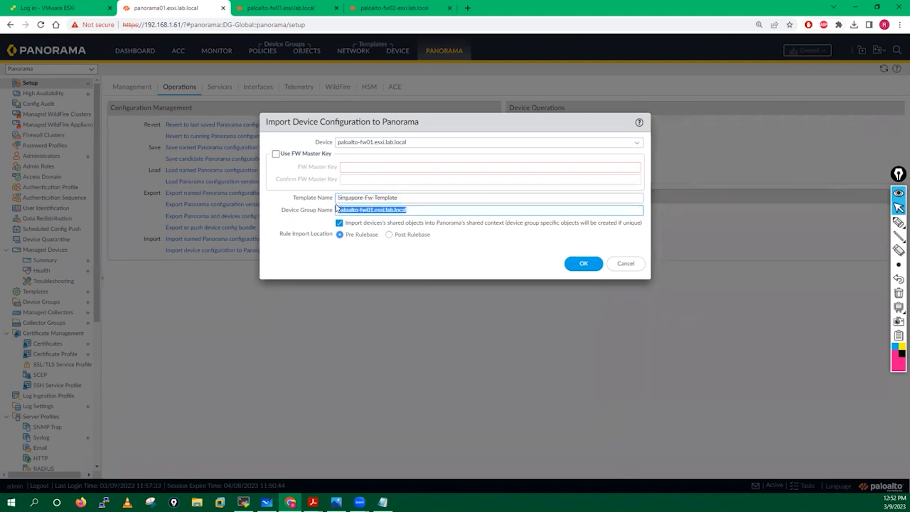
pyautogui.hotkey('ctrl', 'v')
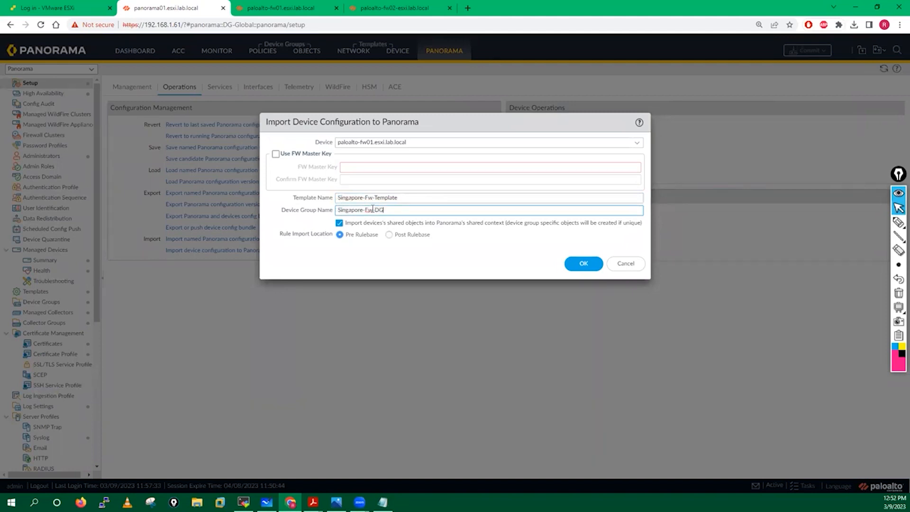
pyautogui.click(360, 261)
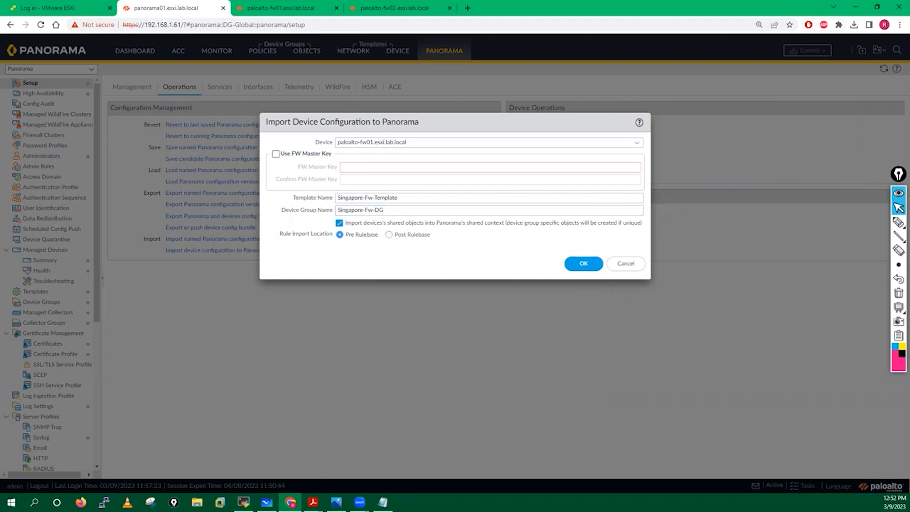
pyautogui.moveTo(313, 501)
pyautogui.click(415, 459)
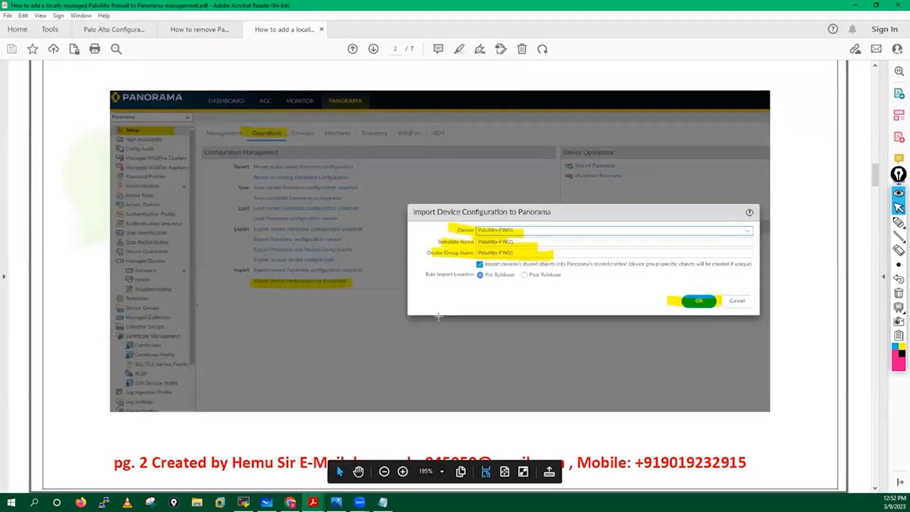
# Compare the guide's Import Device Configuration screenshot, then return to Panorama's fw01 import dialog
pyautogui.scroll(-3, 438, 317)
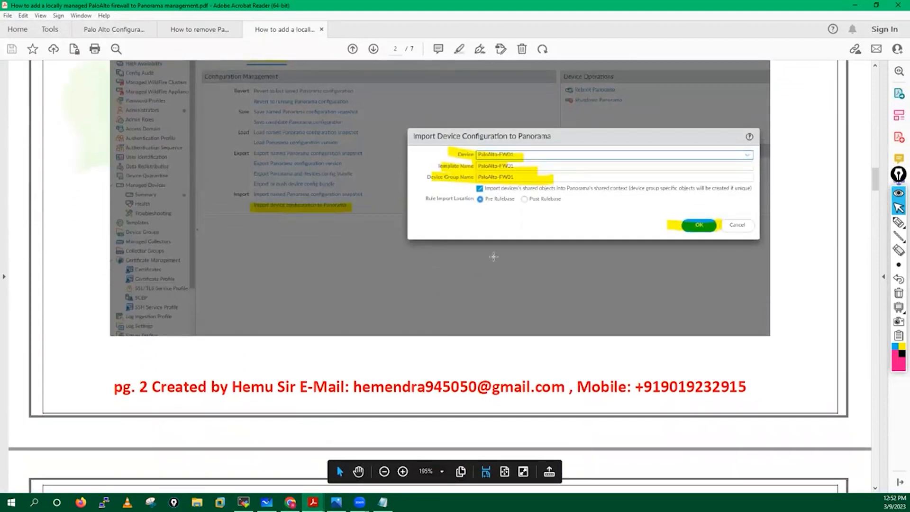
pyautogui.scroll(-1, 494, 201)
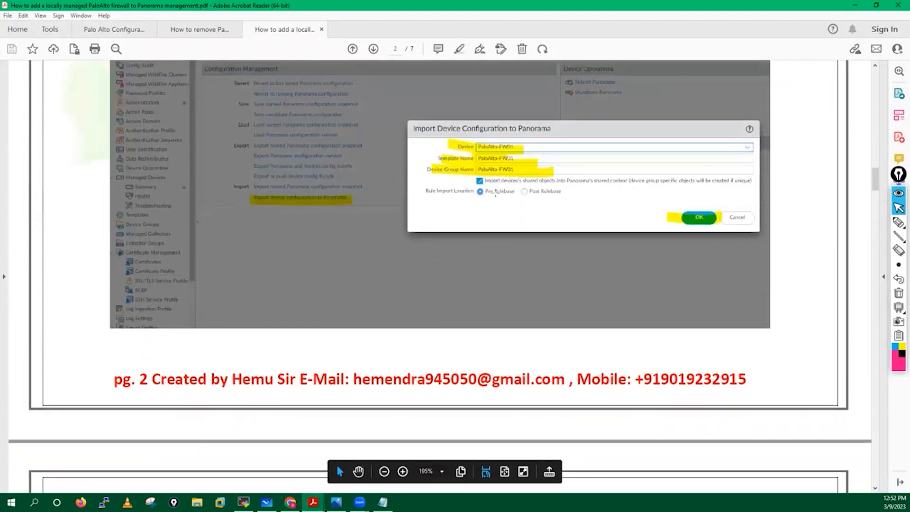
pyautogui.scroll(1, 491, 191)
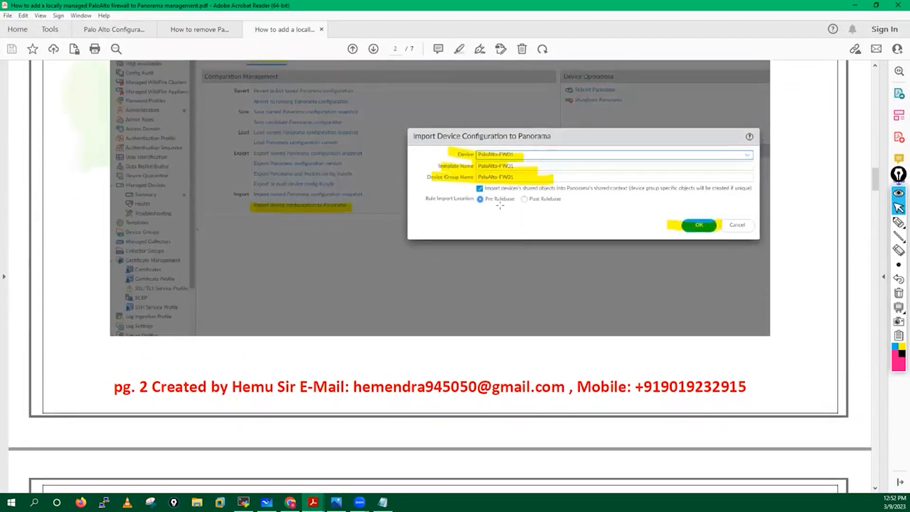
pyautogui.scroll(-5, 455, 269)
pyautogui.scroll(5, 477, 271)
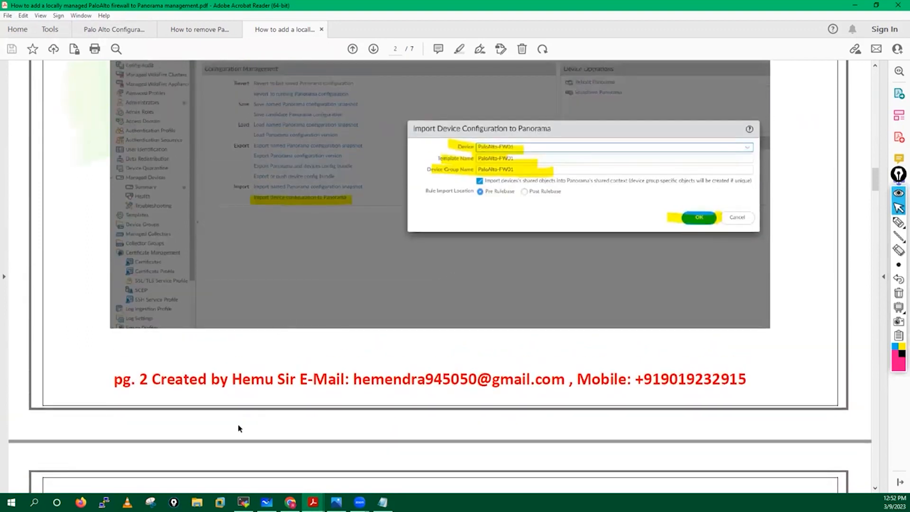
pyautogui.click(290, 502)
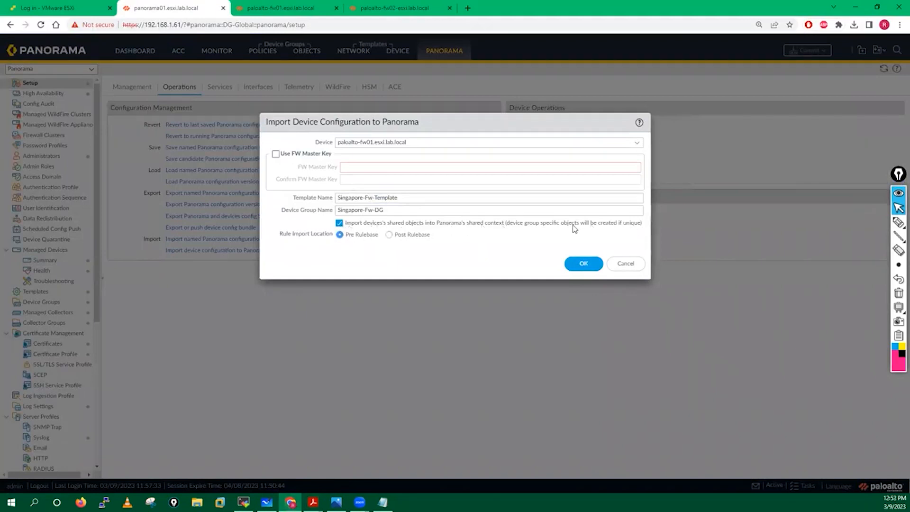
# Confirm the fw01 configuration import, close the successful import job, and bring the guide back
pyautogui.click(581, 269)
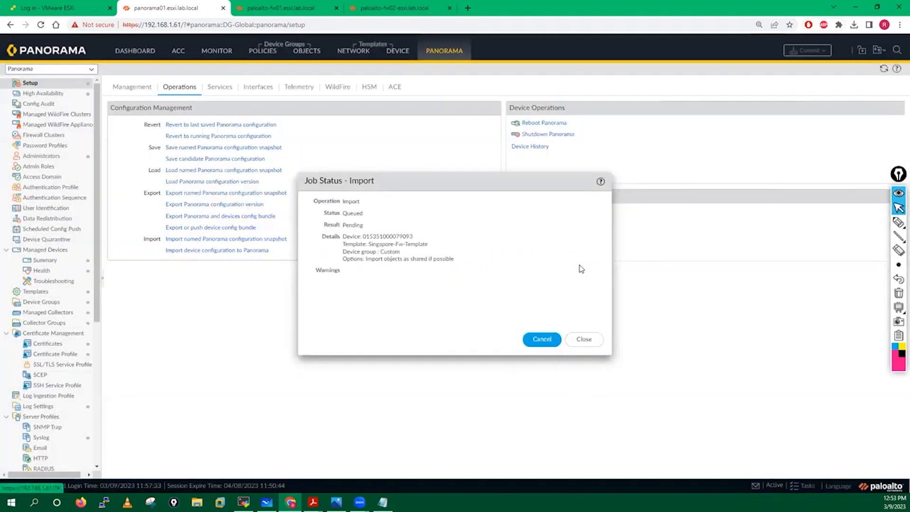
pyautogui.click(584, 339)
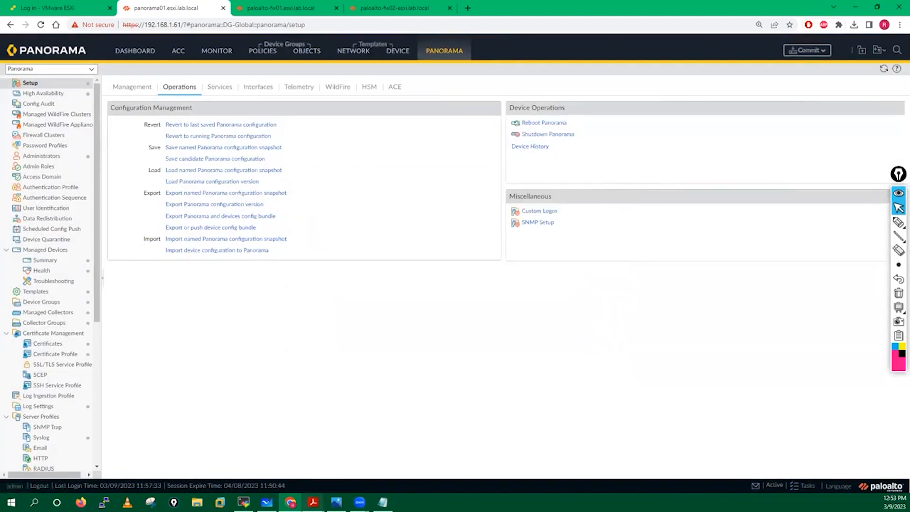
pyautogui.moveTo(313, 502)
pyautogui.click(418, 458)
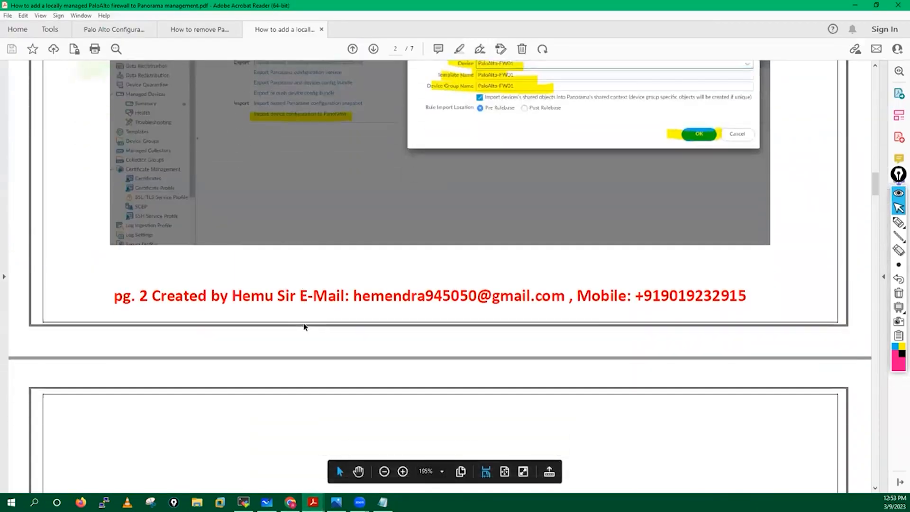
# Scroll the guide past page 3's CLI screenshots to page 4's step 5 on Config Audit
pyautogui.scroll(-10, 304, 323)
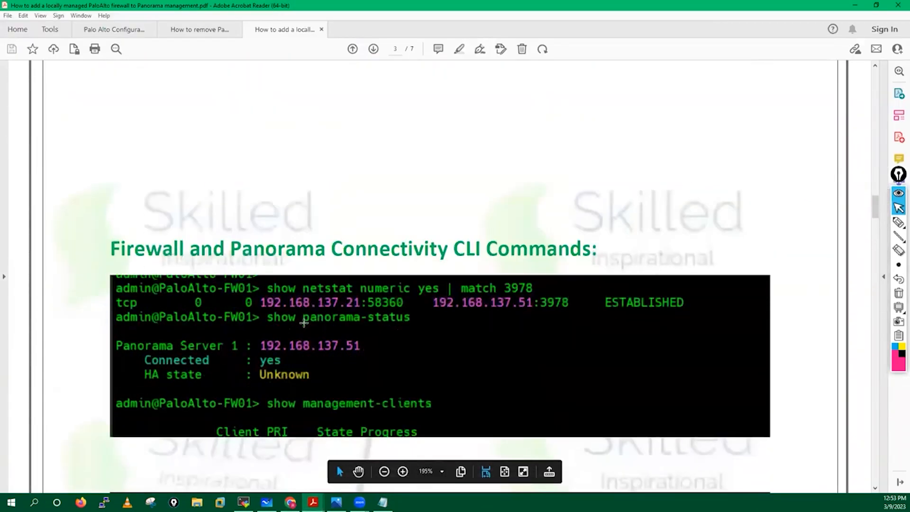
pyautogui.scroll(15, 303, 322)
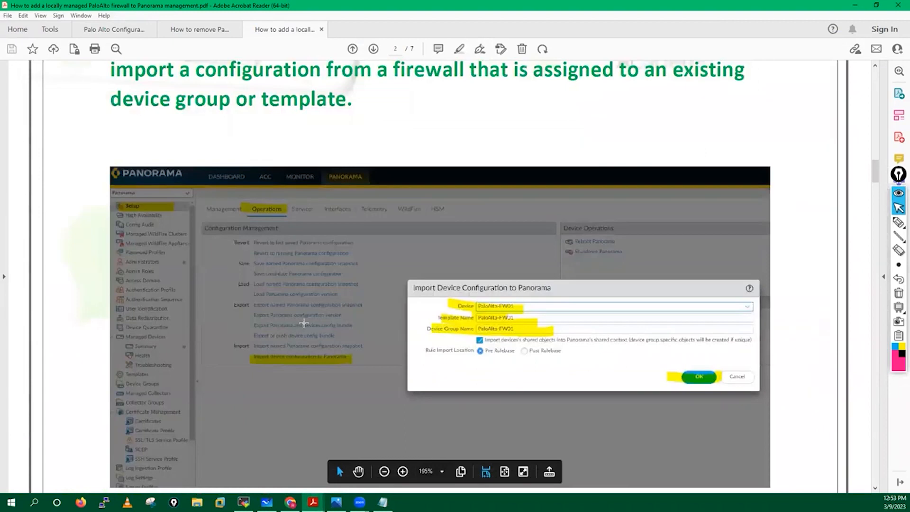
pyautogui.scroll(1, 303, 323)
pyautogui.scroll(-10, 510, 356)
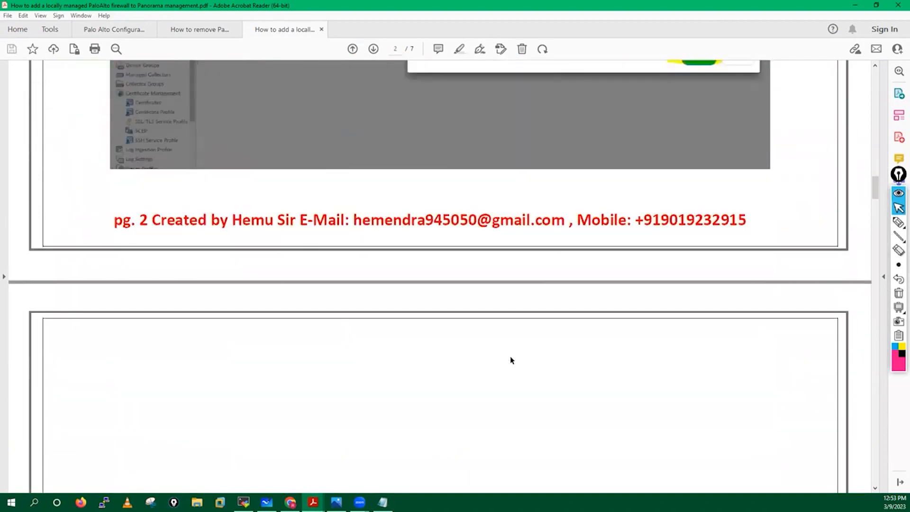
pyautogui.scroll(-10, 510, 356)
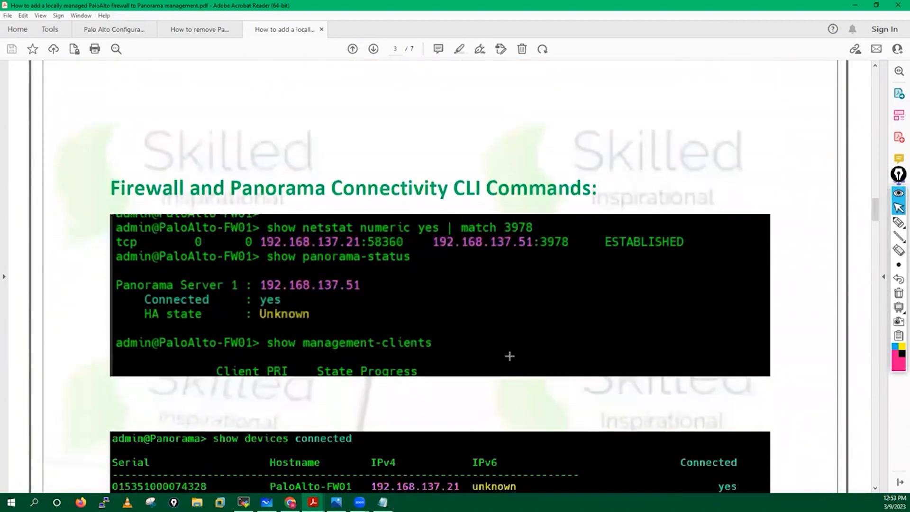
pyautogui.scroll(-1, 509, 356)
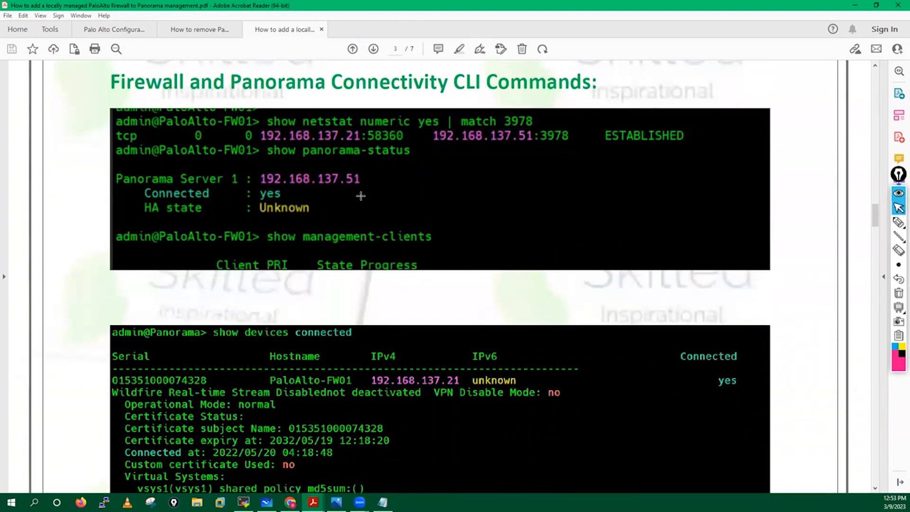
pyautogui.scroll(-10, 367, 204)
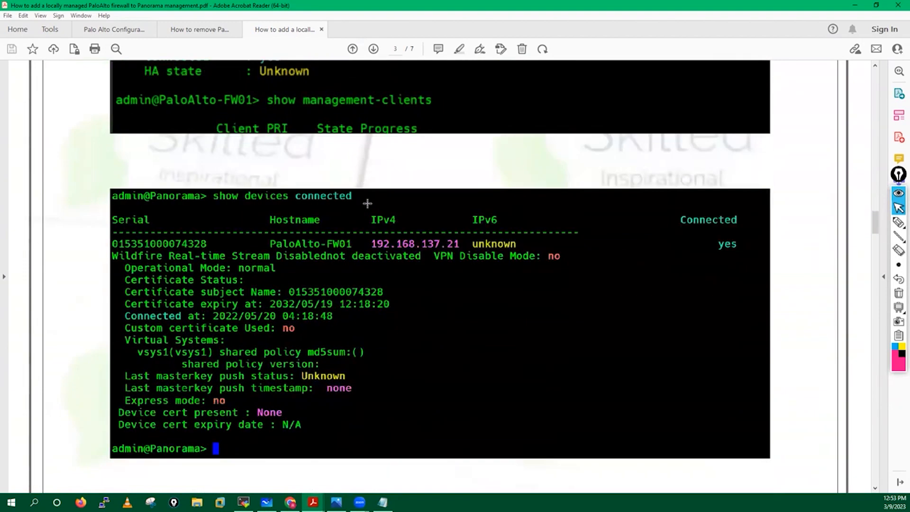
pyautogui.scroll(-20, 346, 240)
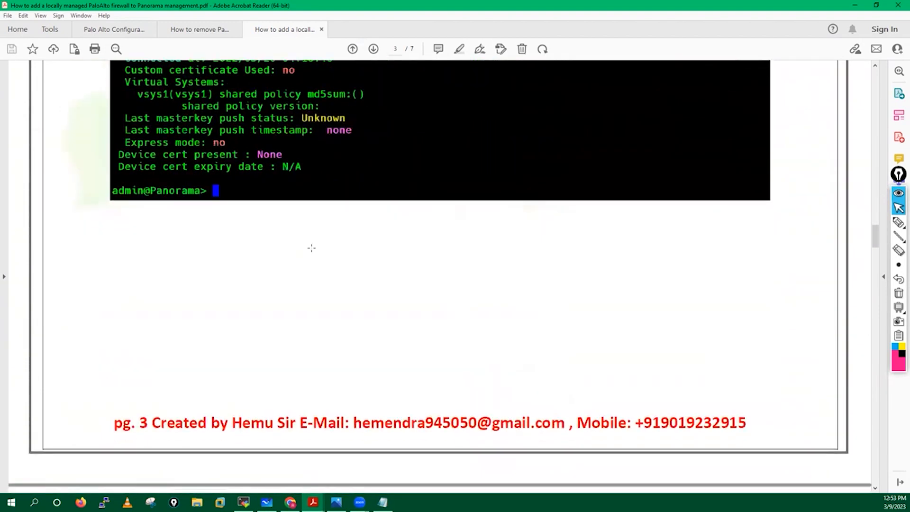
pyautogui.scroll(-20, 311, 247)
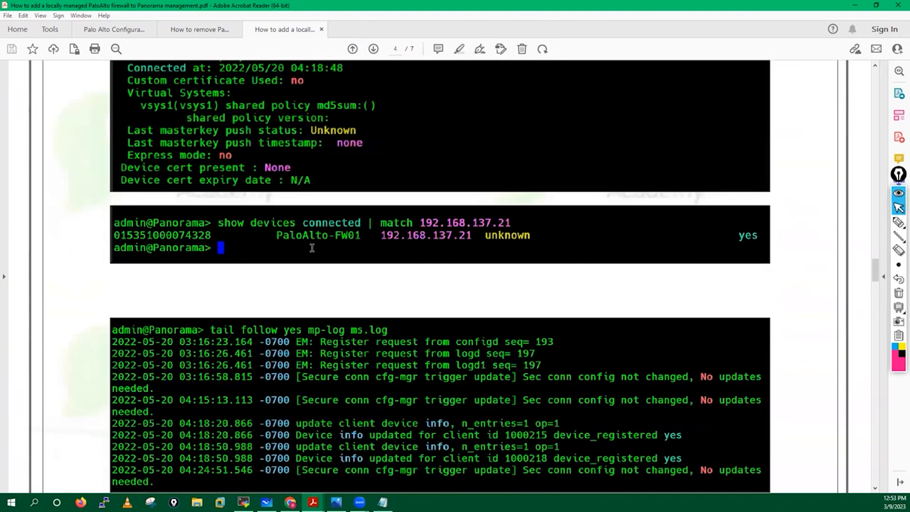
pyautogui.scroll(-2, 312, 248)
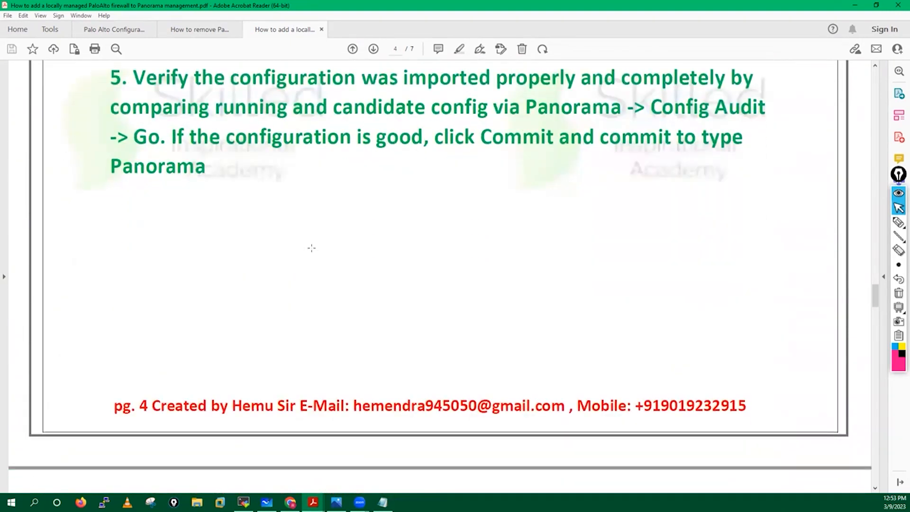
pyautogui.scroll(1, 420, 231)
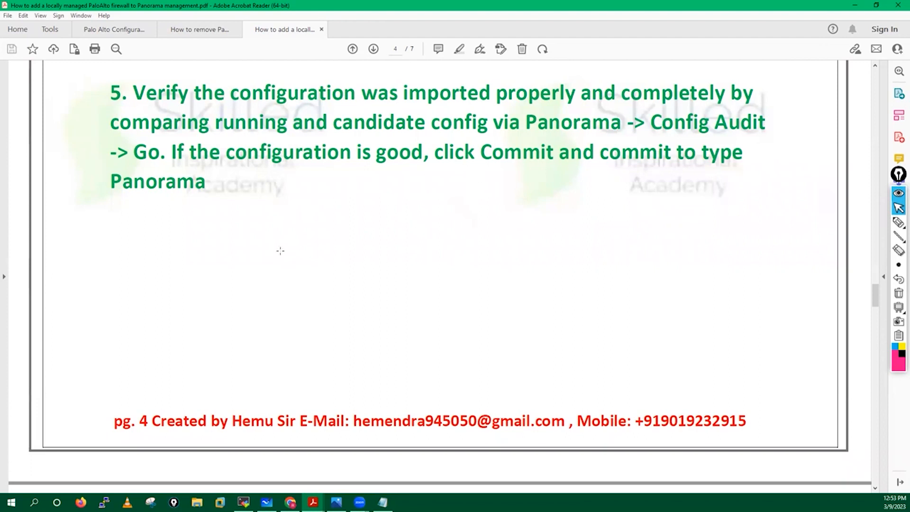
# Run a Config Audit of Local Running config versus Local Candidate config, then reopen the guide
pyautogui.click(290, 502)
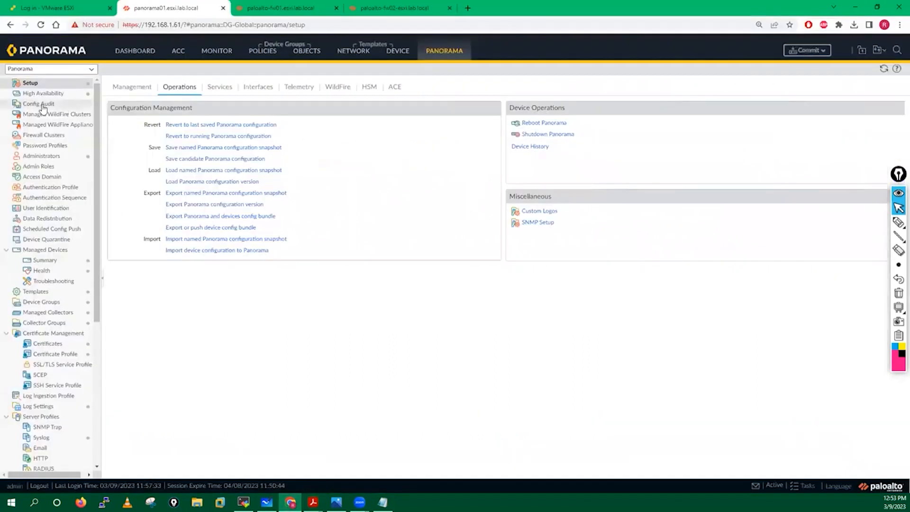
pyautogui.click(38, 104)
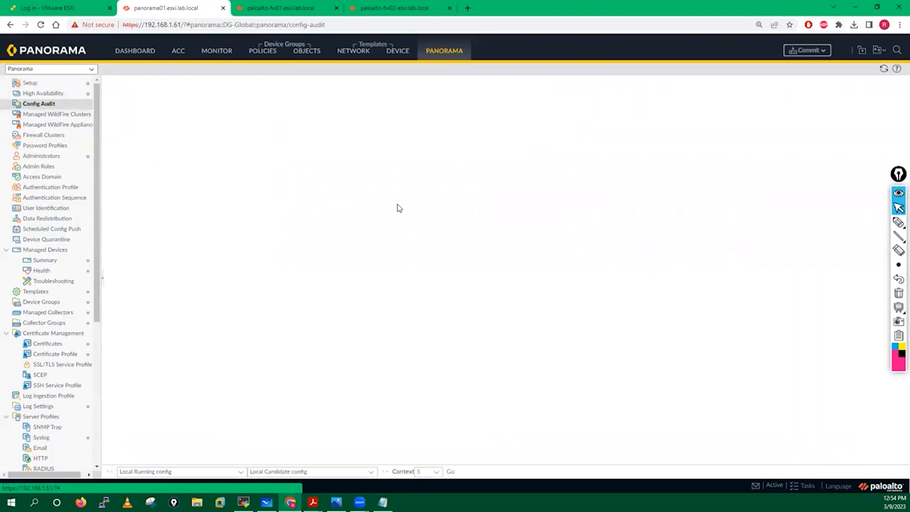
pyautogui.click(450, 472)
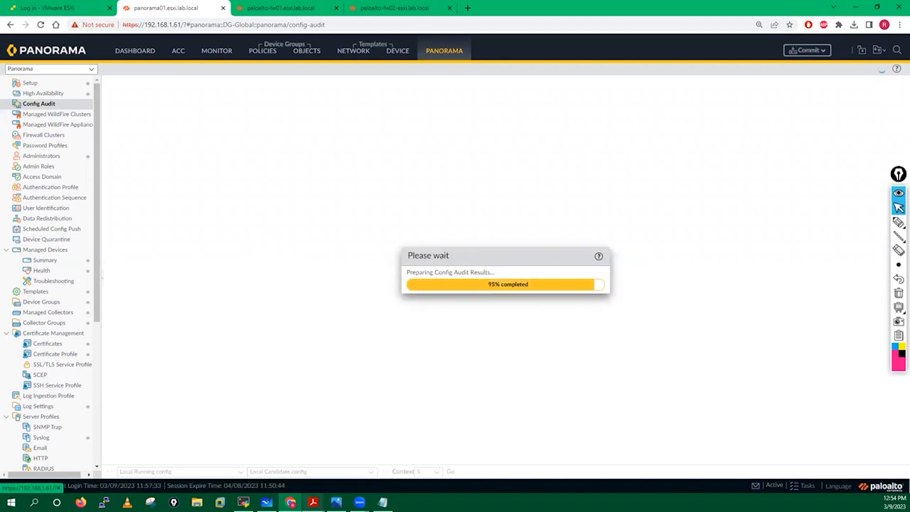
pyautogui.moveTo(313, 502)
pyautogui.click(418, 464)
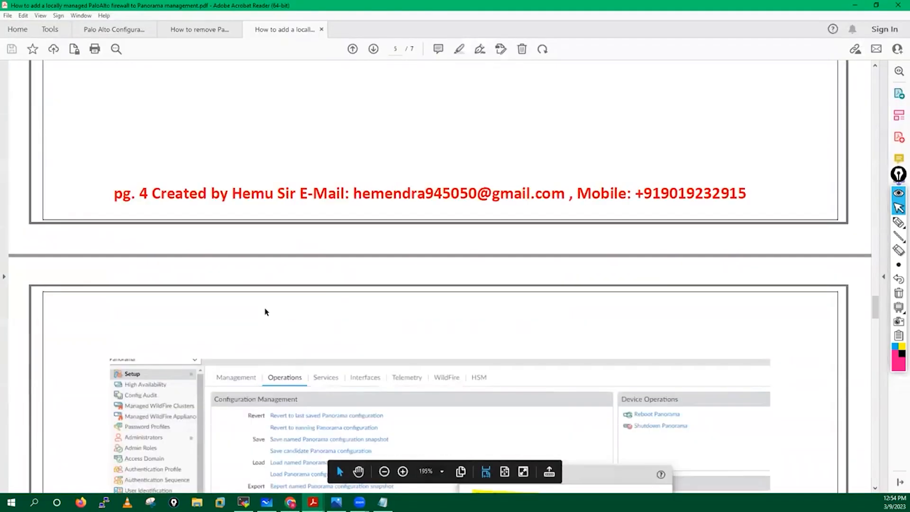
# Scroll the guide to page 5's step 6 Push Device Config Bundle screenshot, then return to the audit results
pyautogui.scroll(-8, 264, 312)
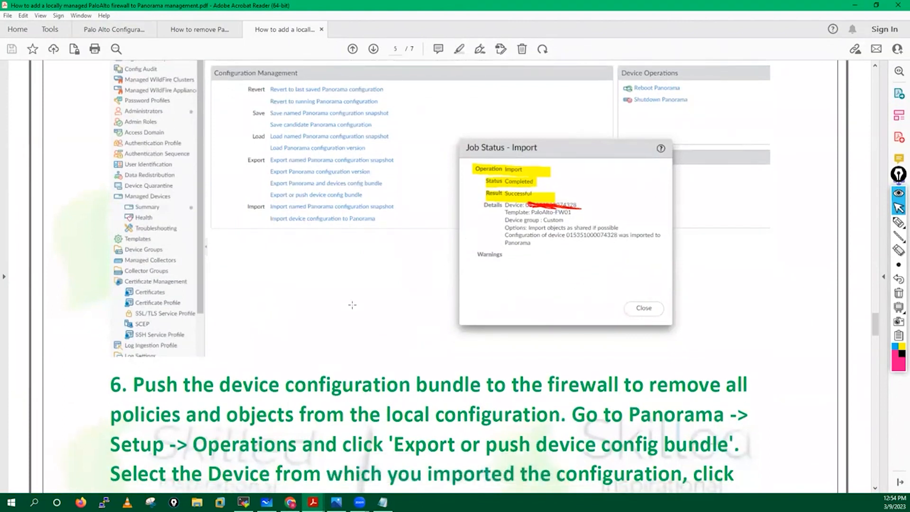
pyautogui.scroll(-10, 353, 304)
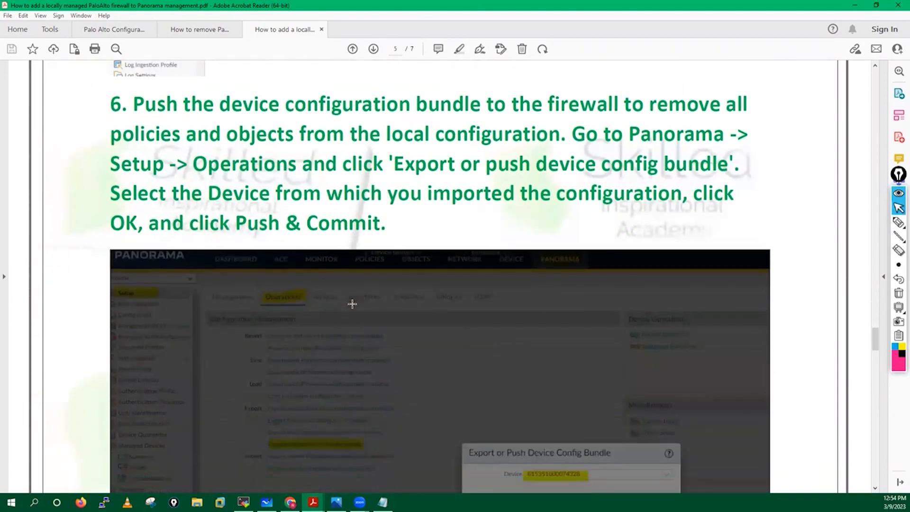
pyautogui.scroll(-1, 353, 304)
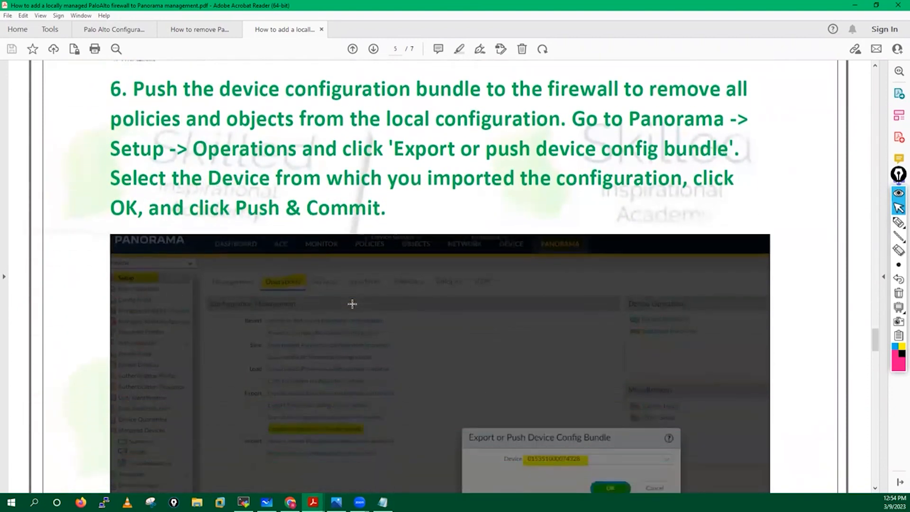
pyautogui.scroll(13, 352, 303)
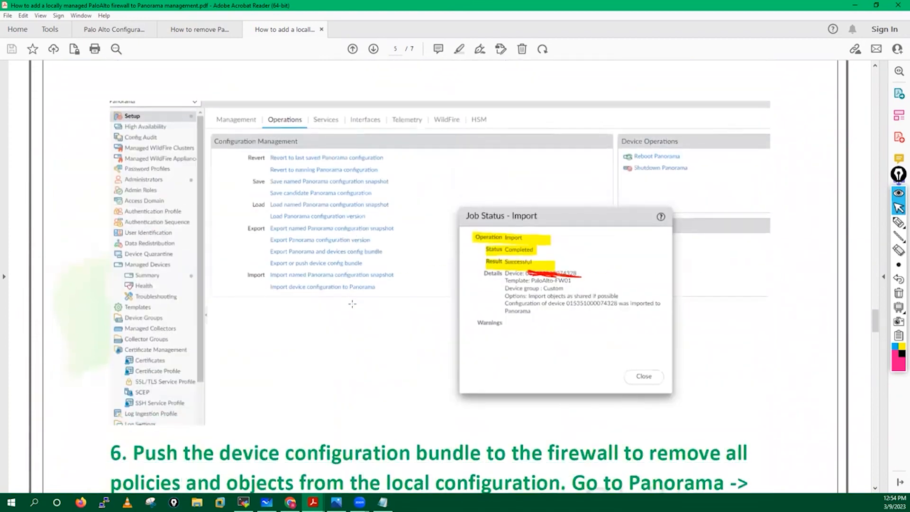
pyautogui.scroll(20, 352, 304)
pyautogui.scroll(-17, 353, 303)
pyautogui.scroll(6, 353, 308)
pyautogui.scroll(-18, 353, 308)
pyautogui.scroll(-1, 352, 304)
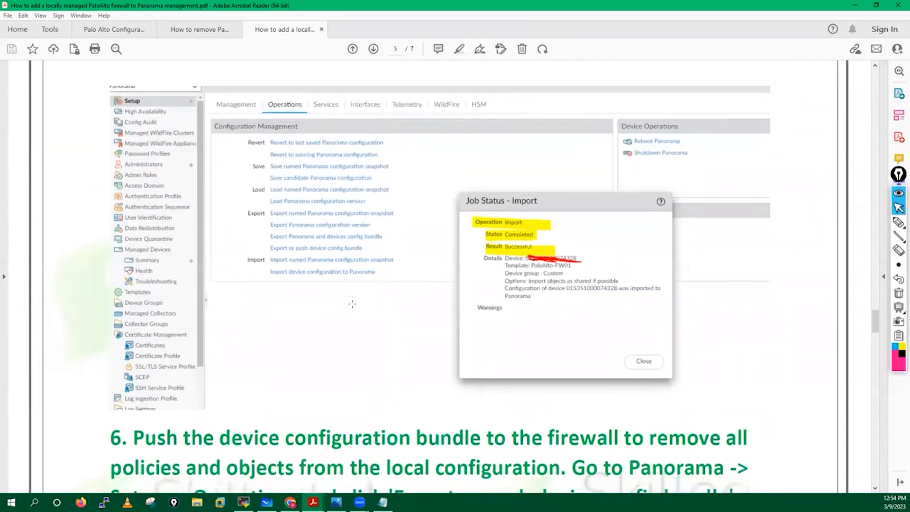
pyautogui.scroll(-10, 352, 304)
pyautogui.scroll(3, 352, 303)
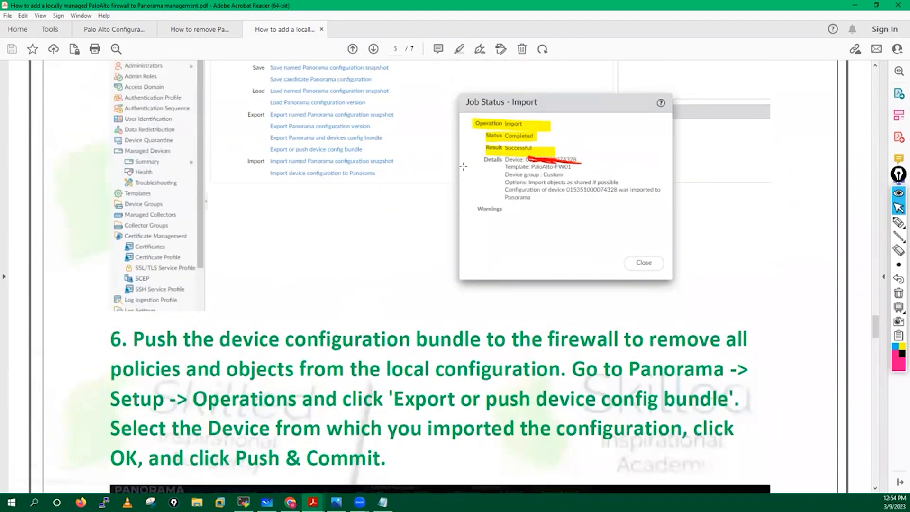
pyautogui.scroll(-17, 339, 243)
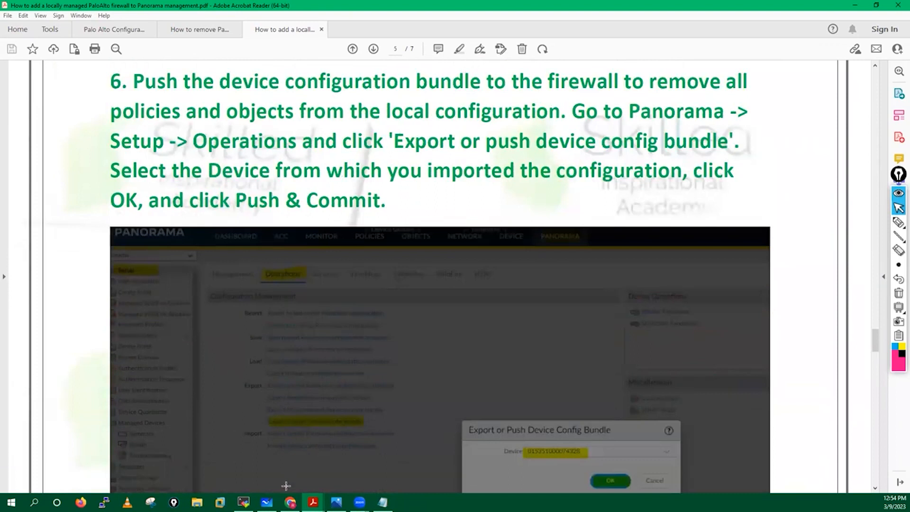
pyautogui.click(290, 502)
# Scroll through the Config Audit diff's deleted and added lines, then go back to the PANORAMA tab
pyautogui.scroll(-20, 611, 192)
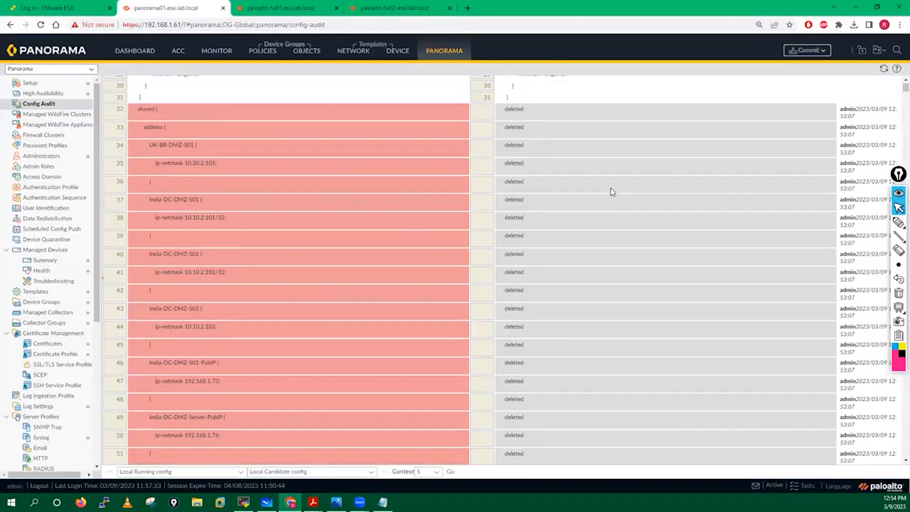
pyautogui.scroll(-20, 611, 192)
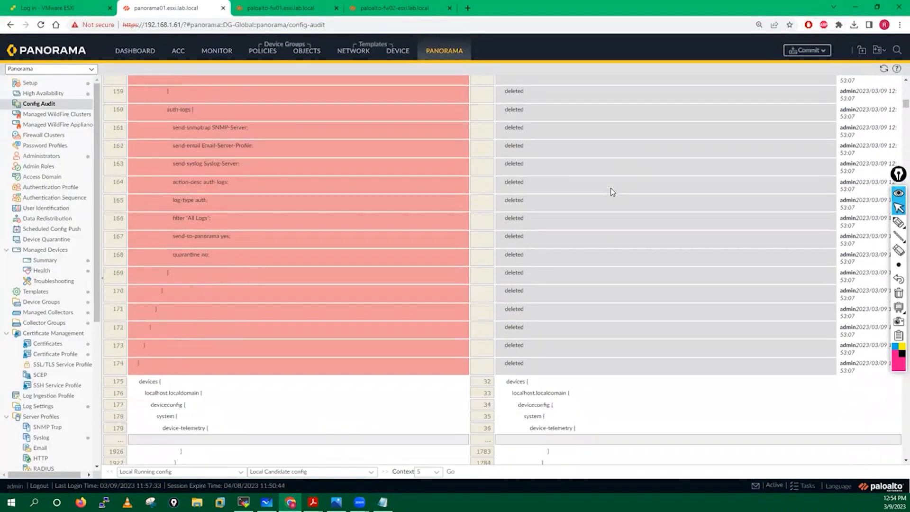
pyautogui.scroll(-20, 611, 192)
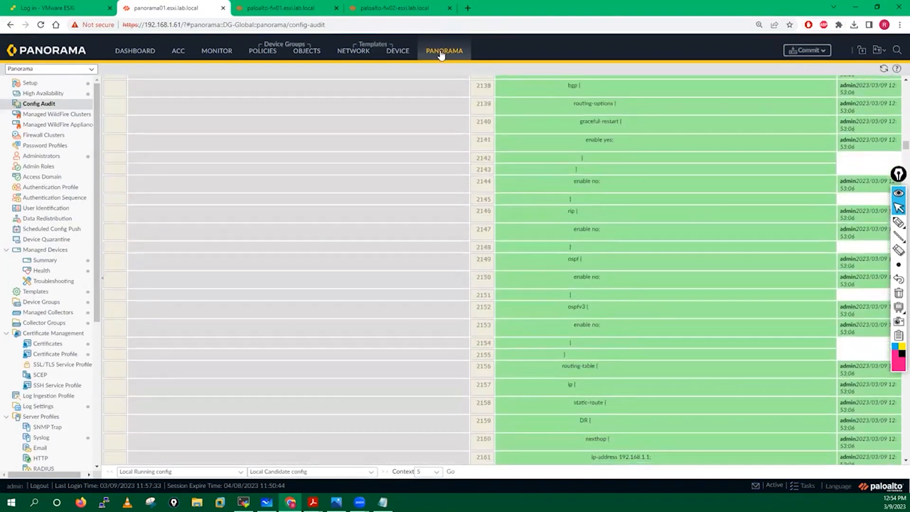
pyautogui.click(440, 54)
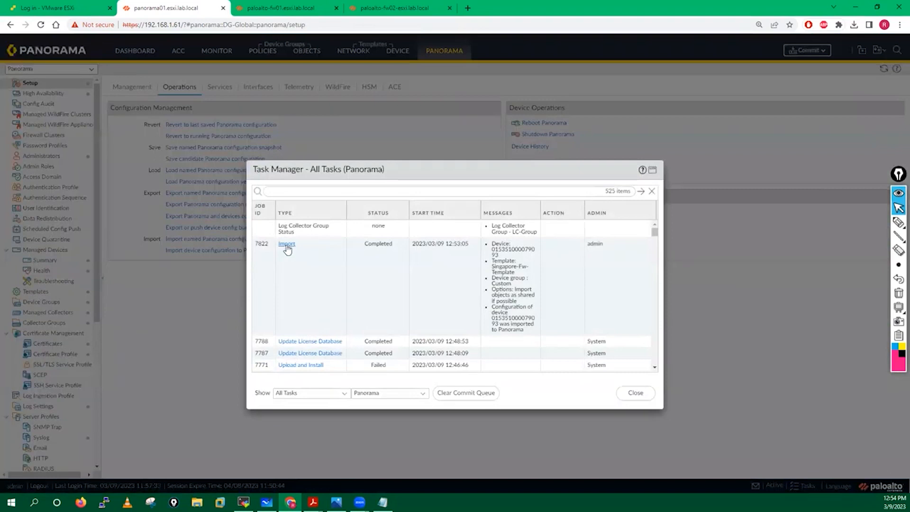
# Confirm in Task Manager that fw01 import job 7822 is Completed, then close the task list
pyautogui.click(287, 245)
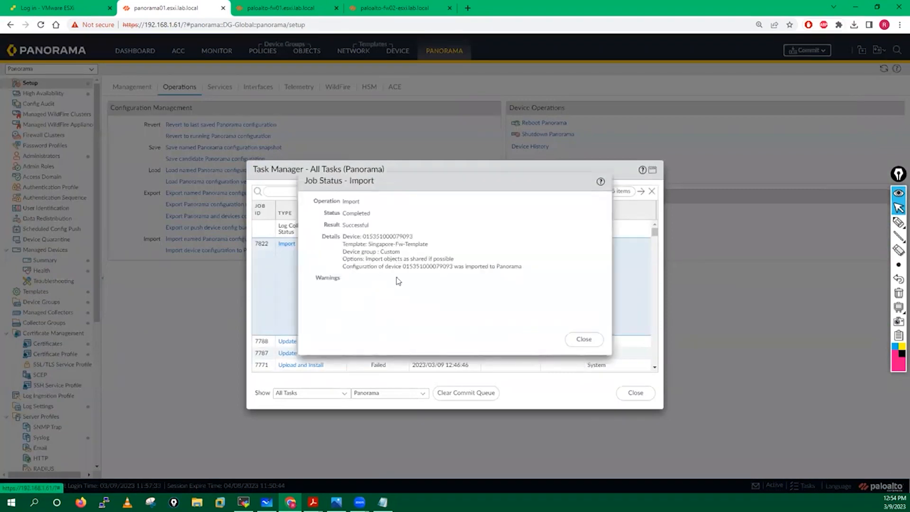
pyautogui.click(583, 339)
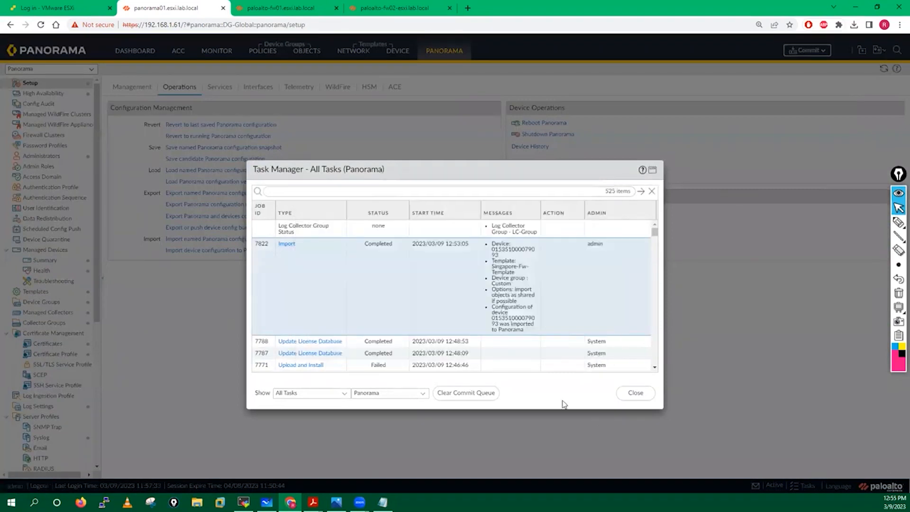
pyautogui.click(634, 393)
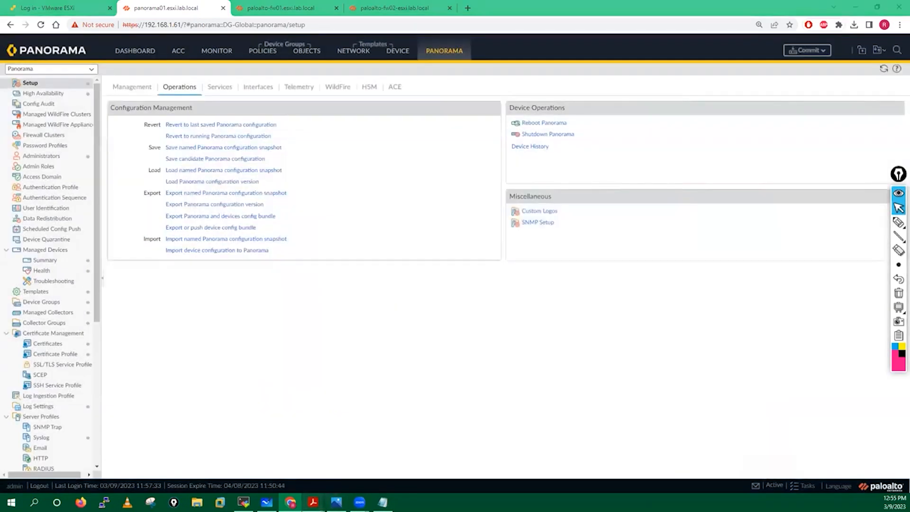
# In the setup guide PDF, highlight step 6's goal, navigation path and device selection, then reach its Push & Commit screenshot
pyautogui.moveTo(313, 502)
pyautogui.click(417, 455)
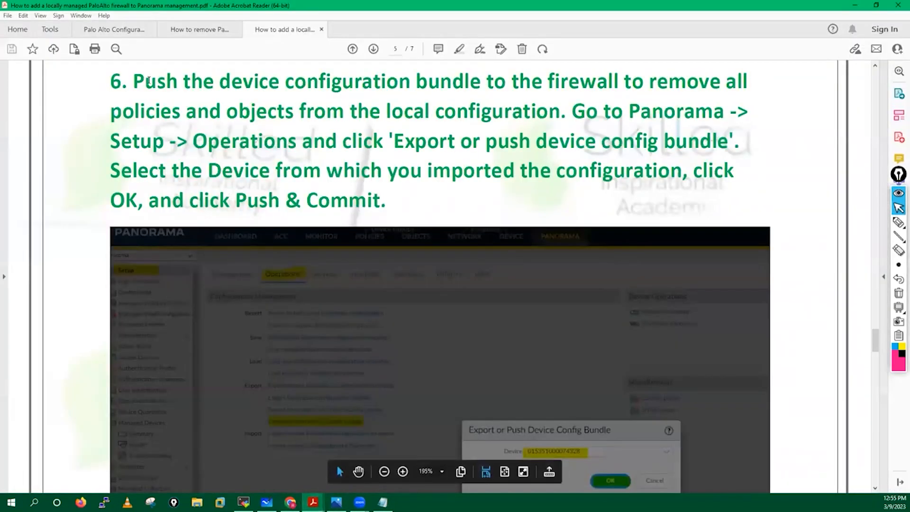
pyautogui.moveTo(134, 82); pyautogui.dragTo(741, 111)
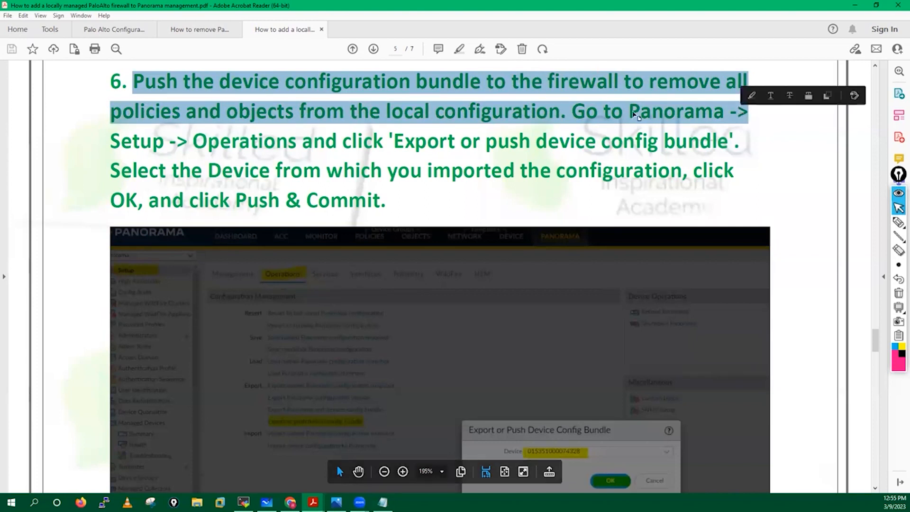
pyautogui.moveTo(628, 112); pyautogui.dragTo(756, 149)
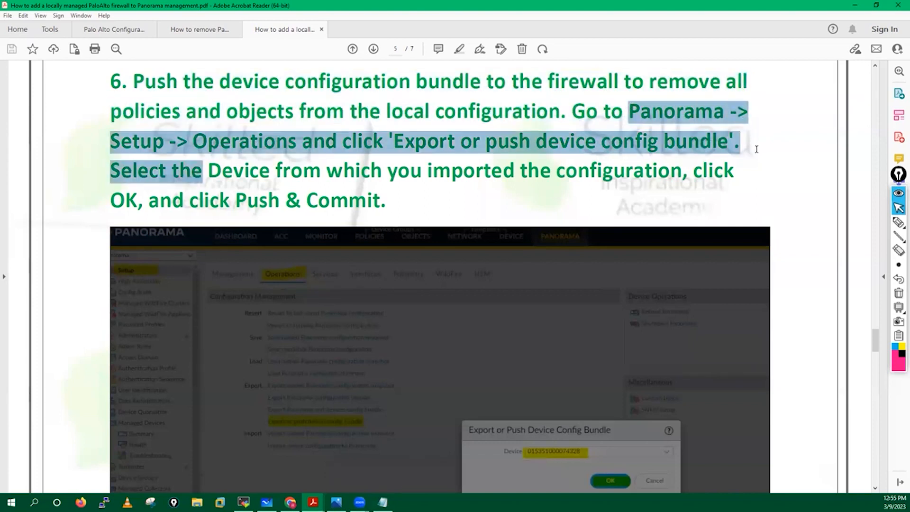
pyautogui.click(452, 153)
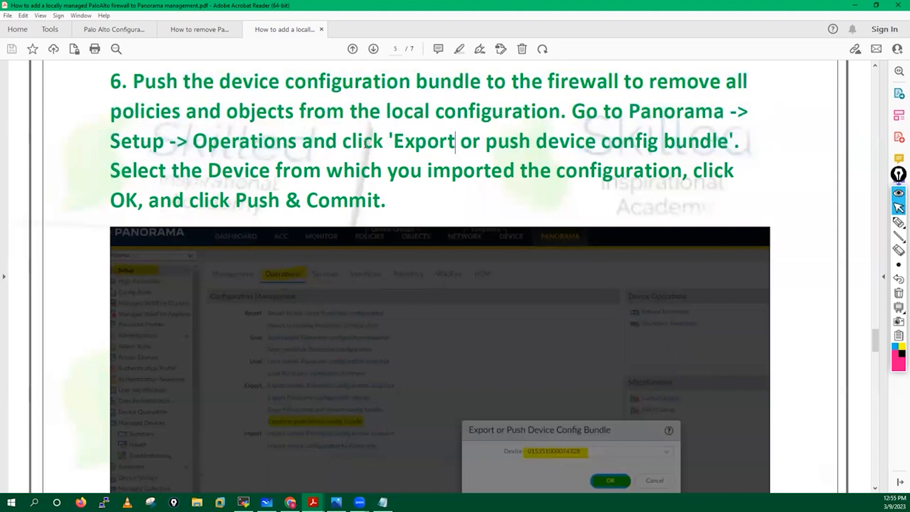
pyautogui.moveTo(393, 142); pyautogui.dragTo(721, 142)
pyautogui.moveTo(110, 170); pyautogui.dragTo(747, 205)
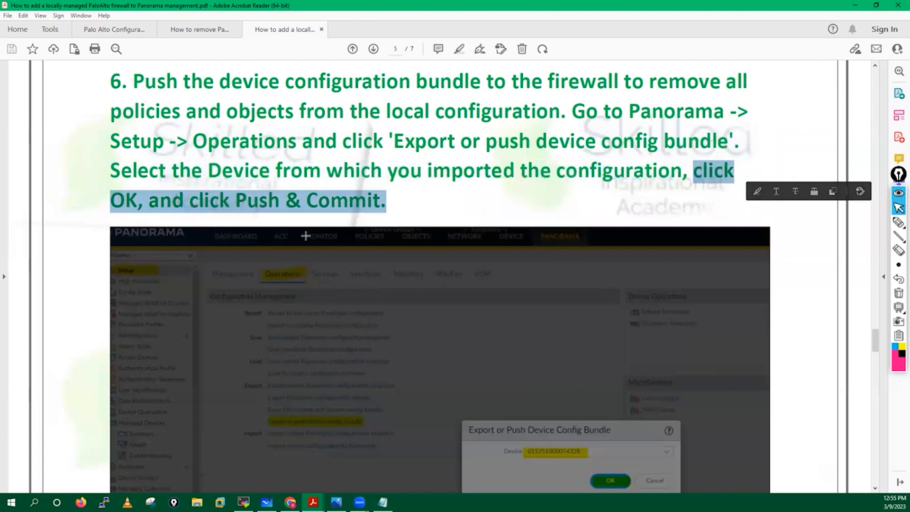
pyautogui.scroll(-5, 325, 237)
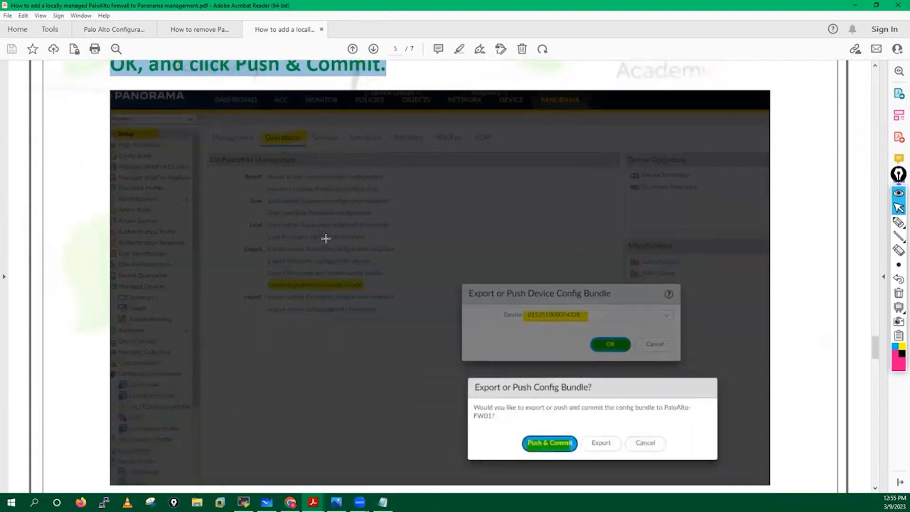
pyautogui.scroll(-1, 326, 239)
# Push and commit a device config bundle for paloalto-fw01 from Panorama's Operations page
pyautogui.click(290, 502)
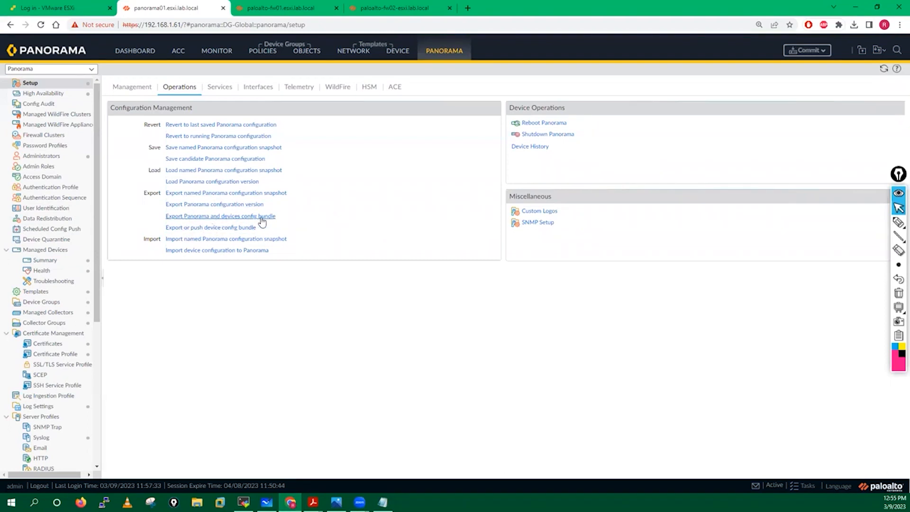
pyautogui.click(228, 231)
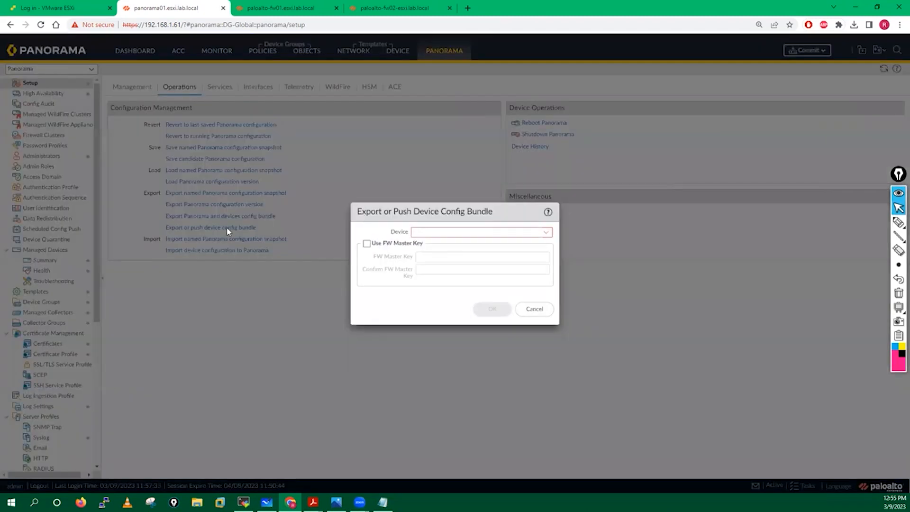
pyautogui.click(546, 233)
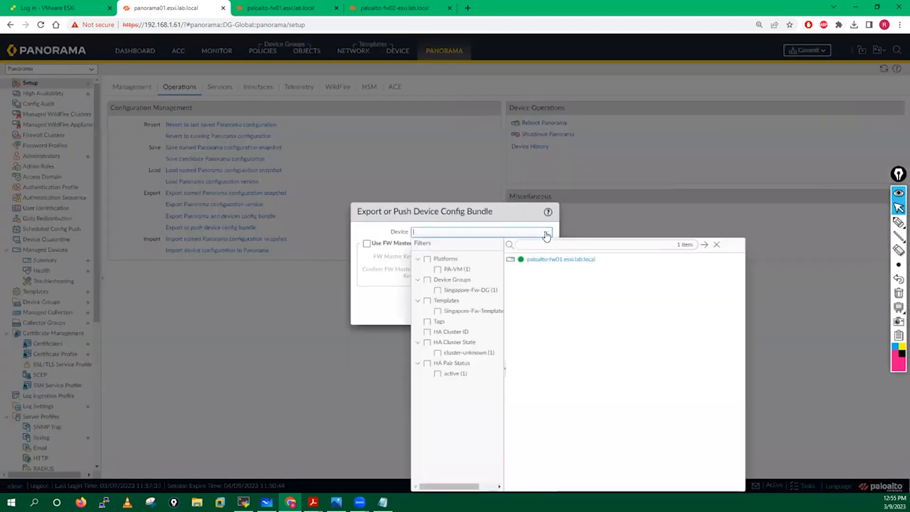
pyautogui.click(549, 260)
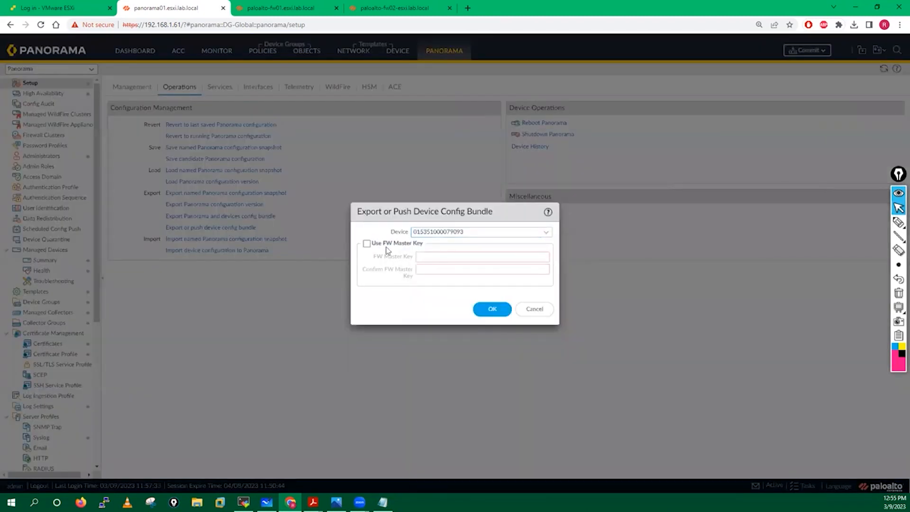
pyautogui.click(490, 310)
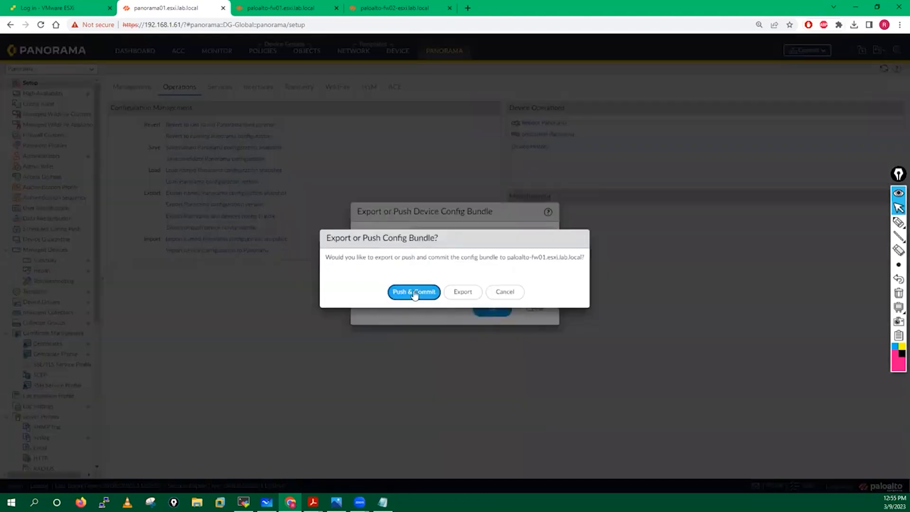
pyautogui.click(409, 294)
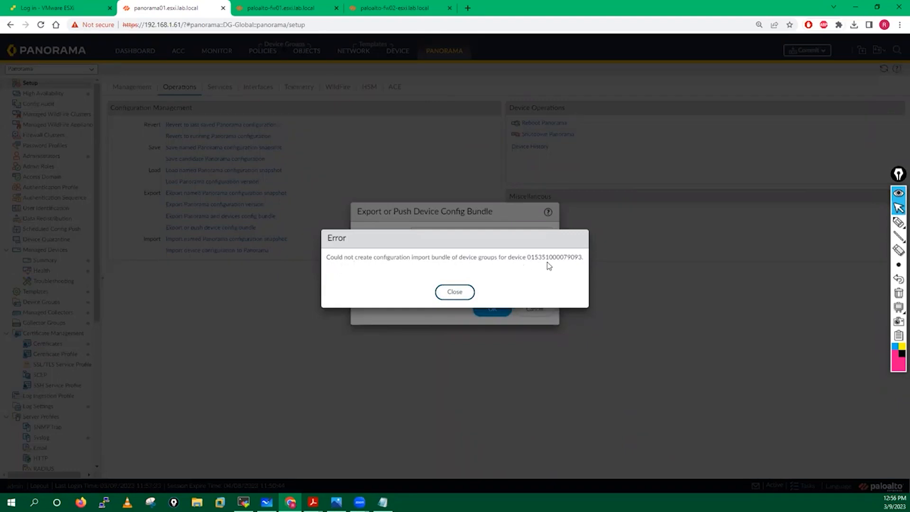
# Retry the bundle push and commit after the error, then cancel when it fails again
pyautogui.click(454, 291)
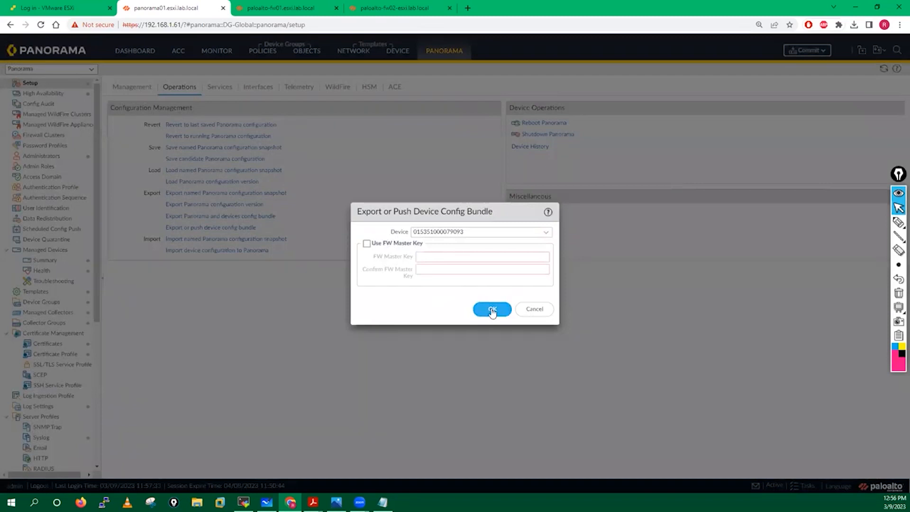
pyautogui.click(492, 309)
pyautogui.click(423, 293)
pyautogui.click(473, 298)
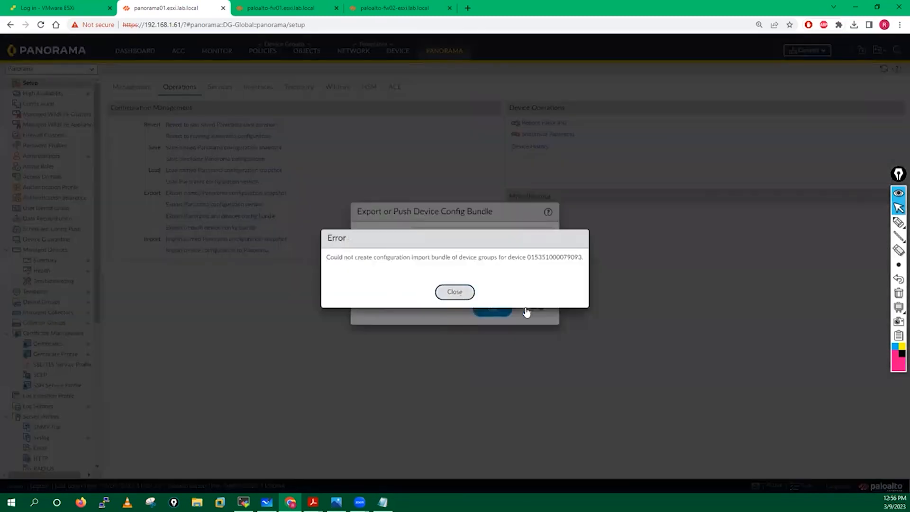
pyautogui.click(527, 310)
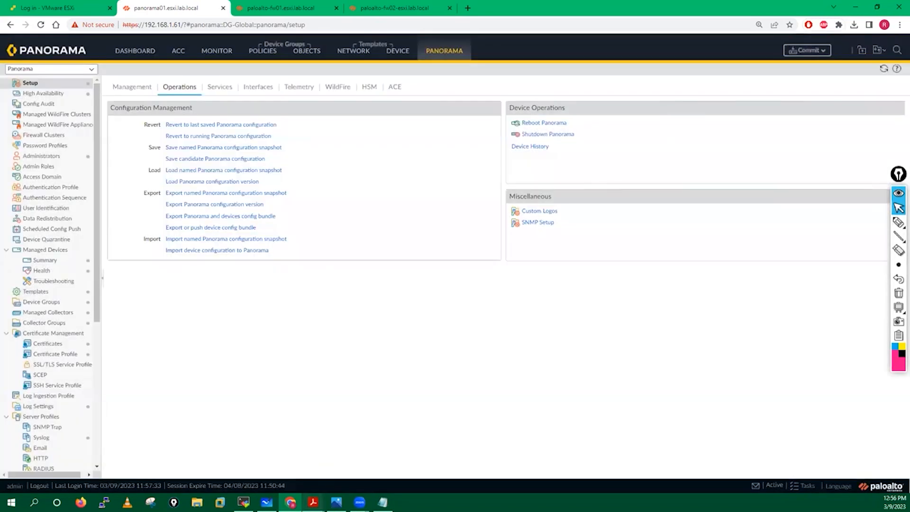
pyautogui.click(337, 446)
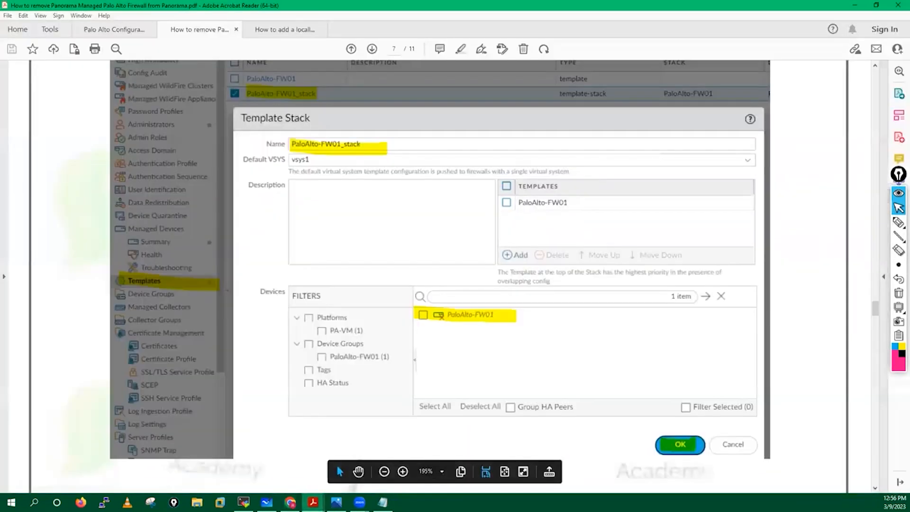
# Review steps 7, 6 and 5 in the locally managed firewall guide, then return to Panorama
pyautogui.moveTo(313, 501)
pyautogui.click(436, 455)
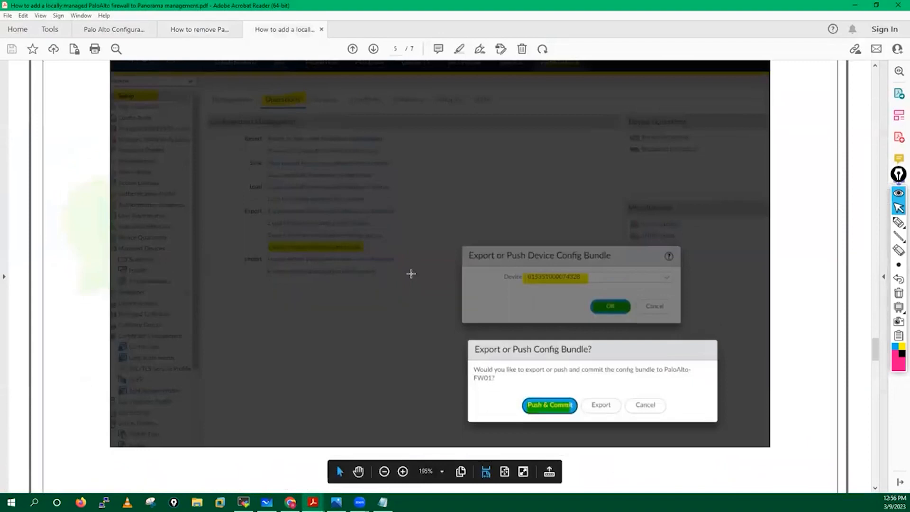
pyautogui.scroll(-10, 411, 274)
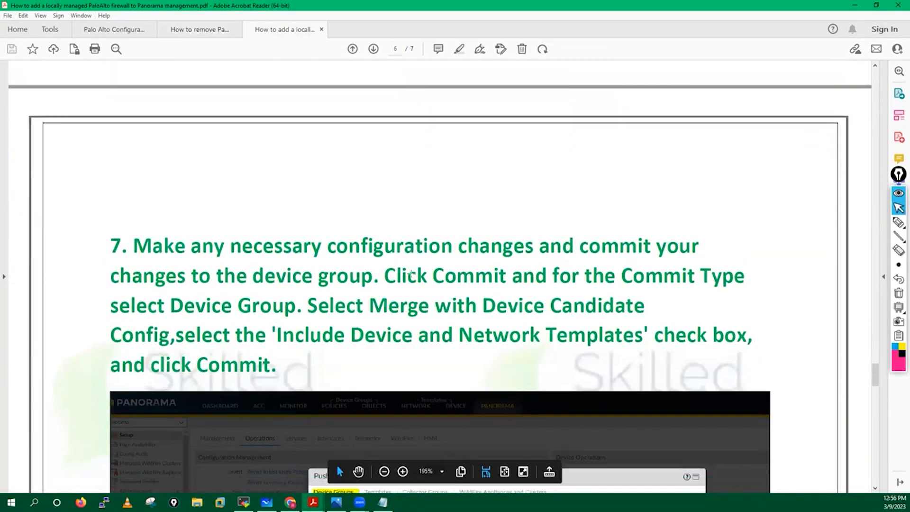
pyautogui.scroll(-6, 411, 274)
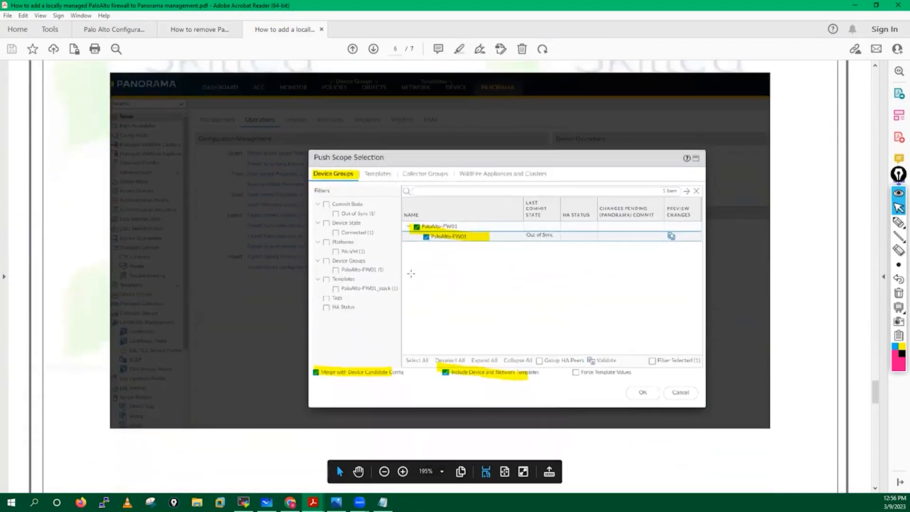
pyautogui.scroll(15, 411, 274)
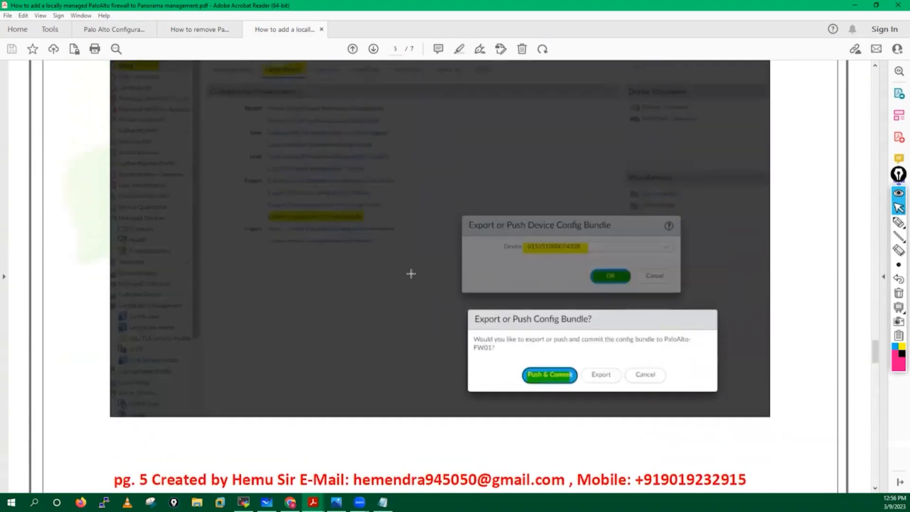
pyautogui.scroll(5, 411, 273)
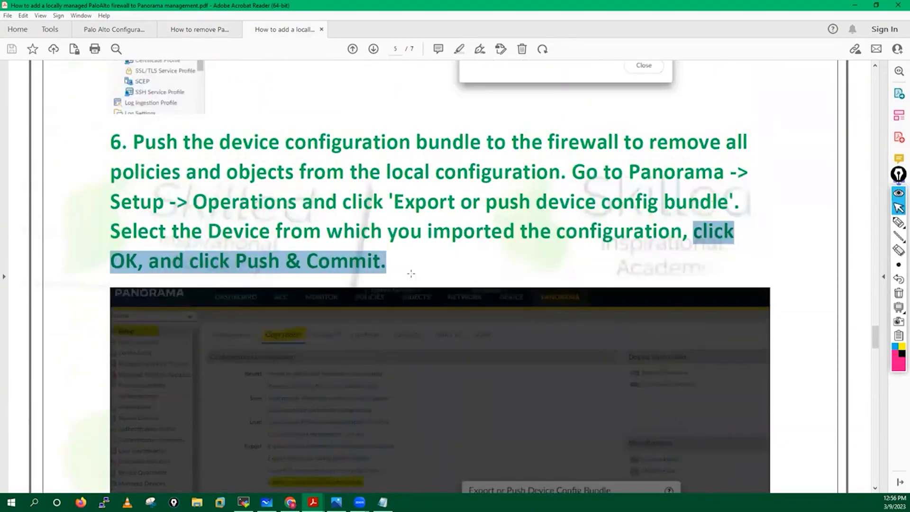
pyautogui.scroll(9, 411, 274)
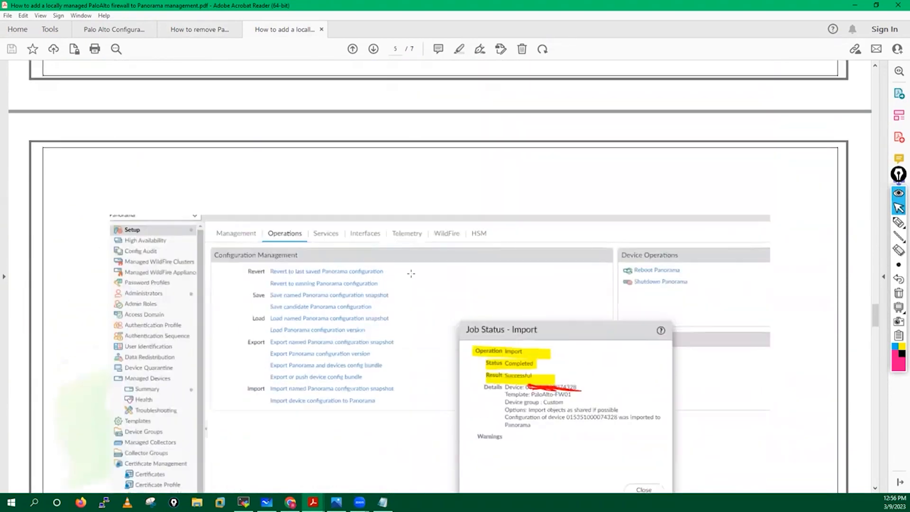
pyautogui.scroll(8, 411, 273)
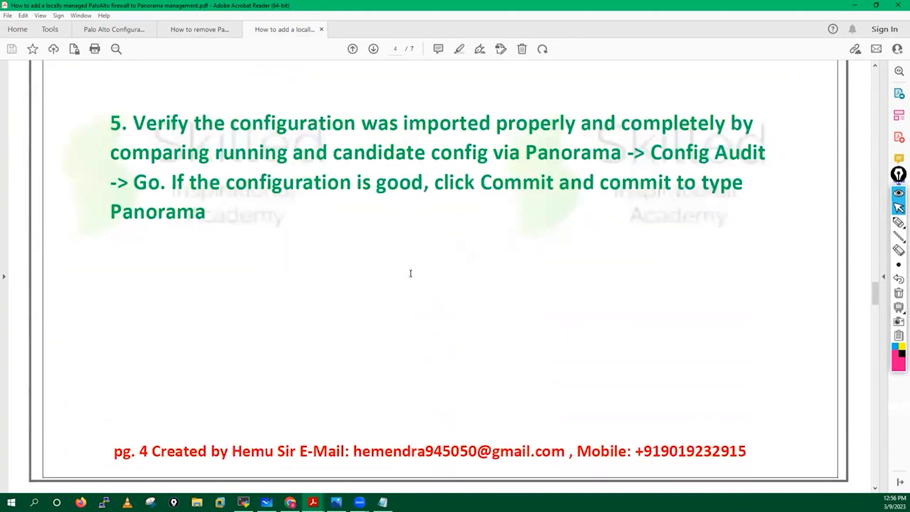
pyautogui.scroll(-15, 411, 273)
pyautogui.click(290, 502)
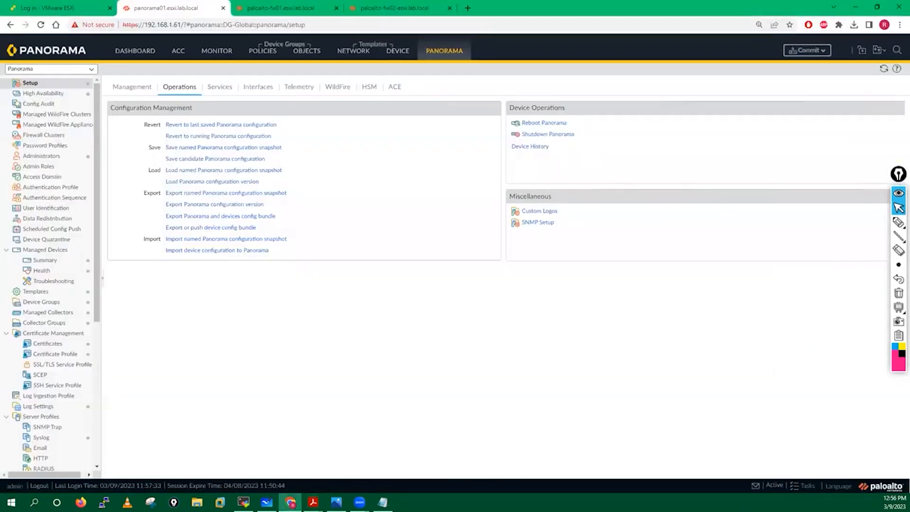
# Run Commit > Commit to Panorama so the commit job is queued as Pending
pyautogui.click(808, 51)
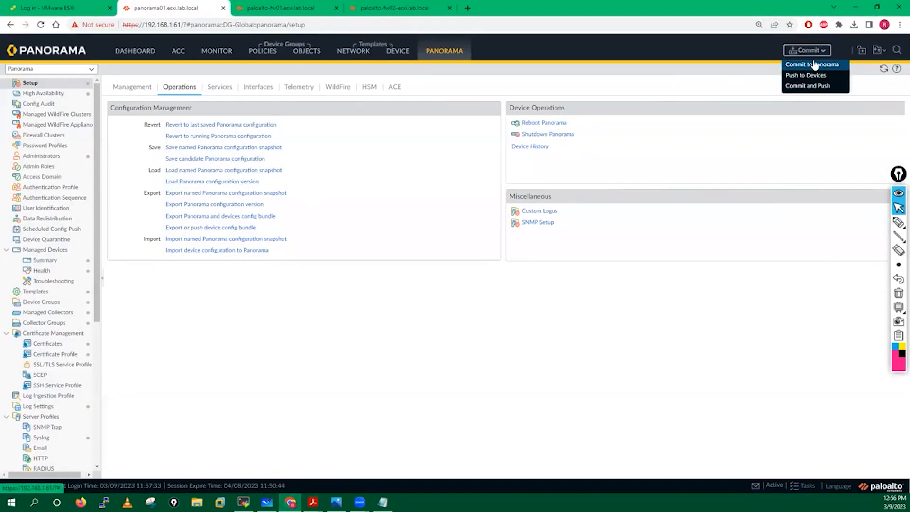
pyautogui.click(814, 65)
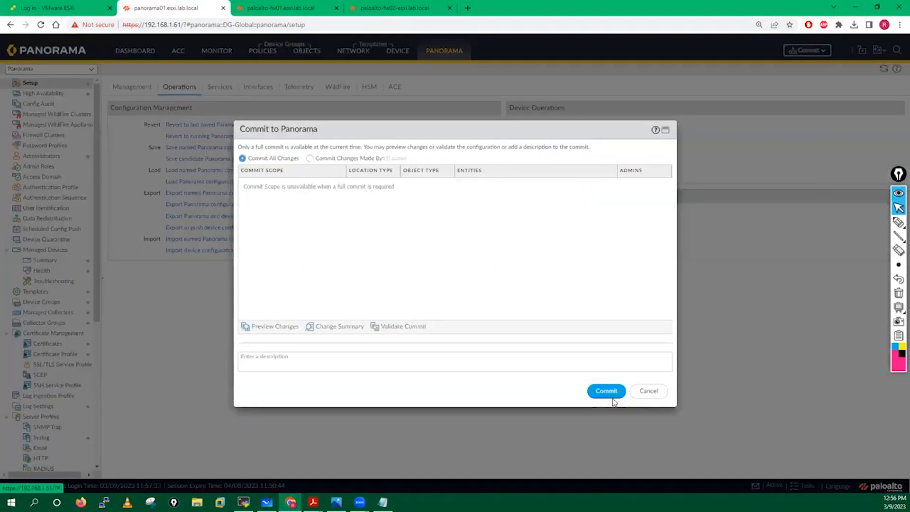
pyautogui.click(609, 393)
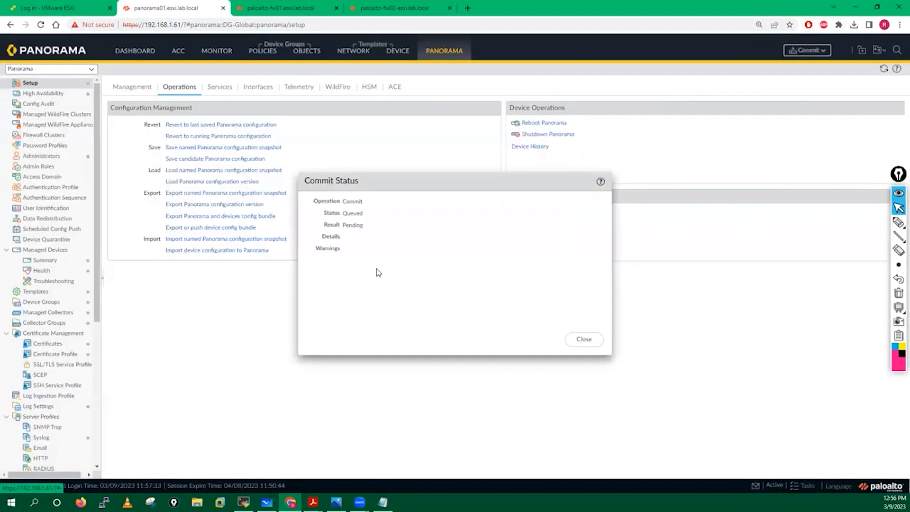
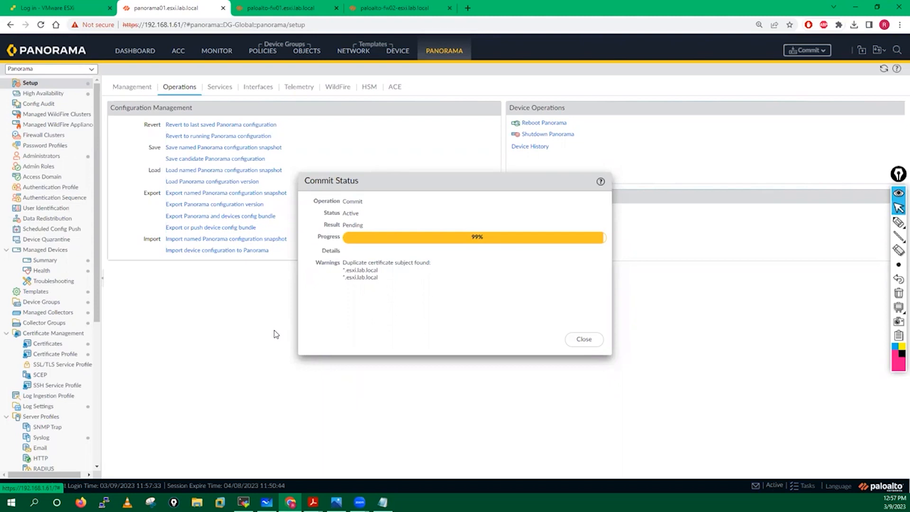
# Close the finished Panorama commit status dialog to reveal the Setup Operations page
pyautogui.click(576, 341)
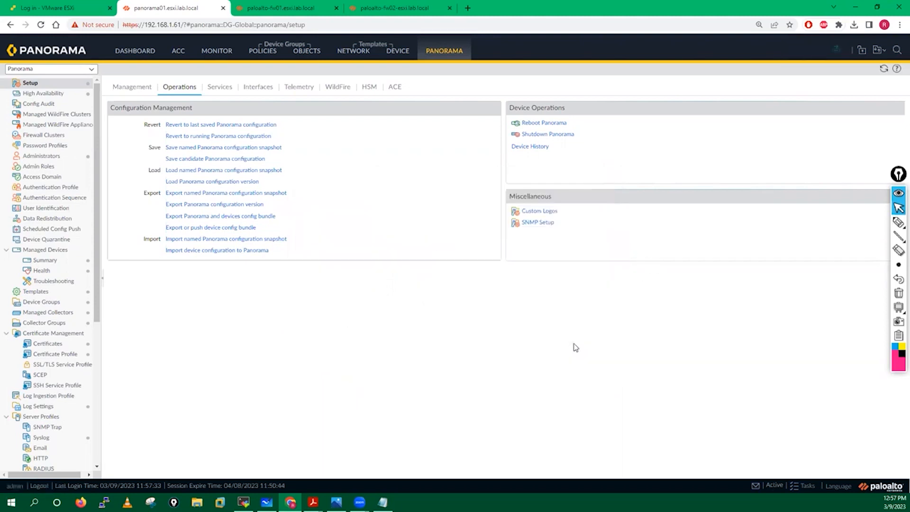
# Export the device config bundle to paloalto-fw01 and push and commit it
pyautogui.click(214, 228)
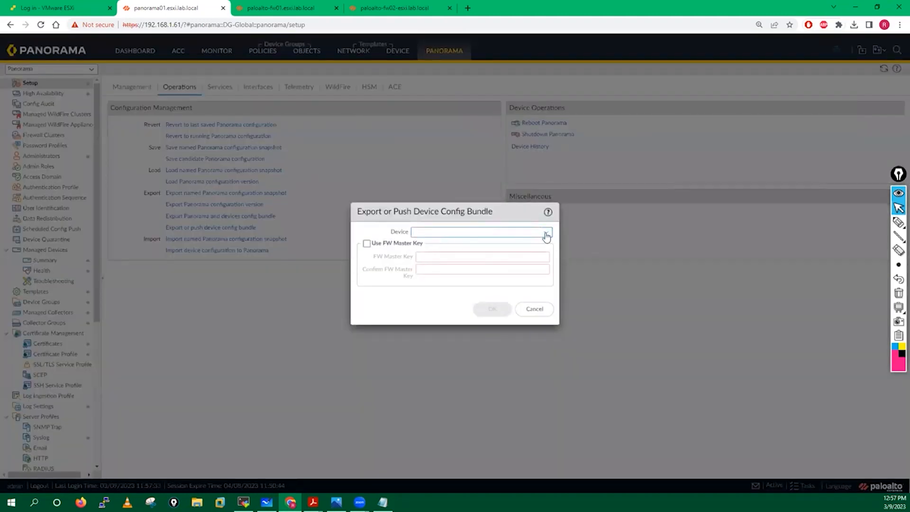
pyautogui.click(546, 233)
pyautogui.click(546, 261)
pyautogui.click(492, 308)
pyautogui.click(411, 291)
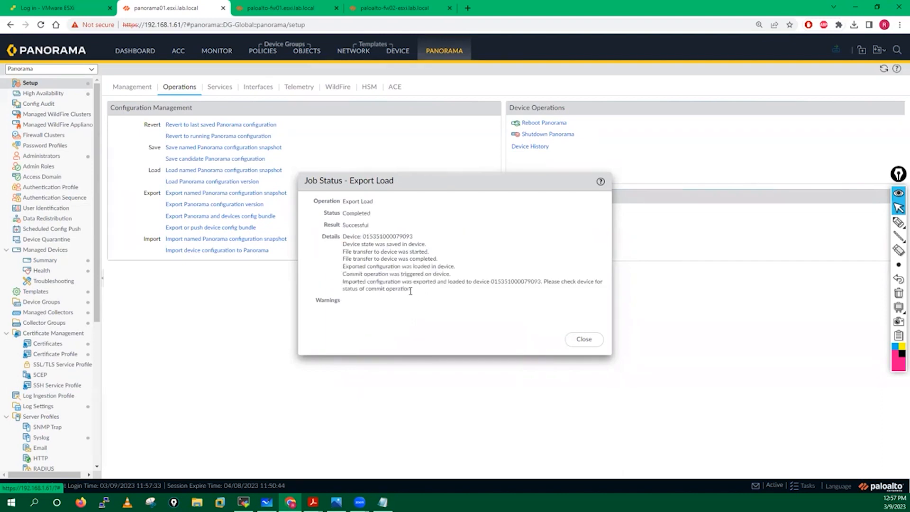
# Review the successful export job result, close its status, and bring up the setup guide PDF
pyautogui.moveTo(346, 201); pyautogui.dragTo(410, 300)
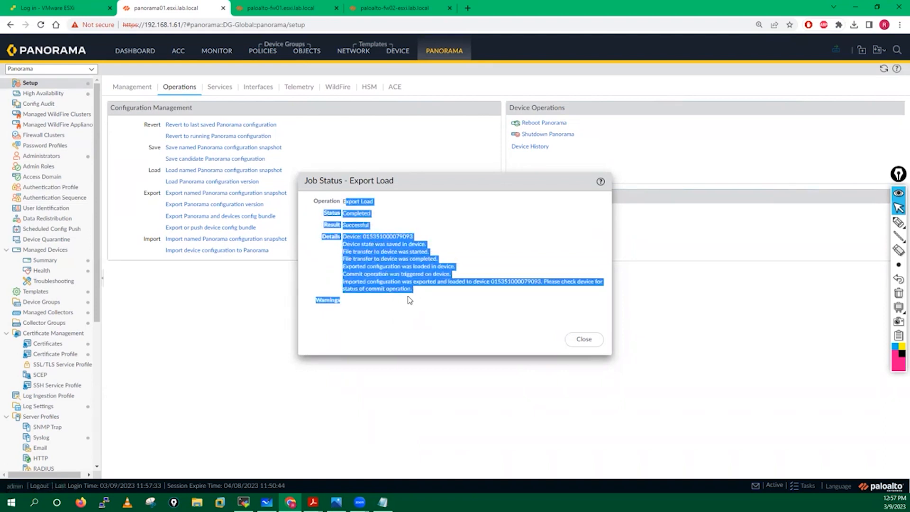
pyautogui.click(350, 304)
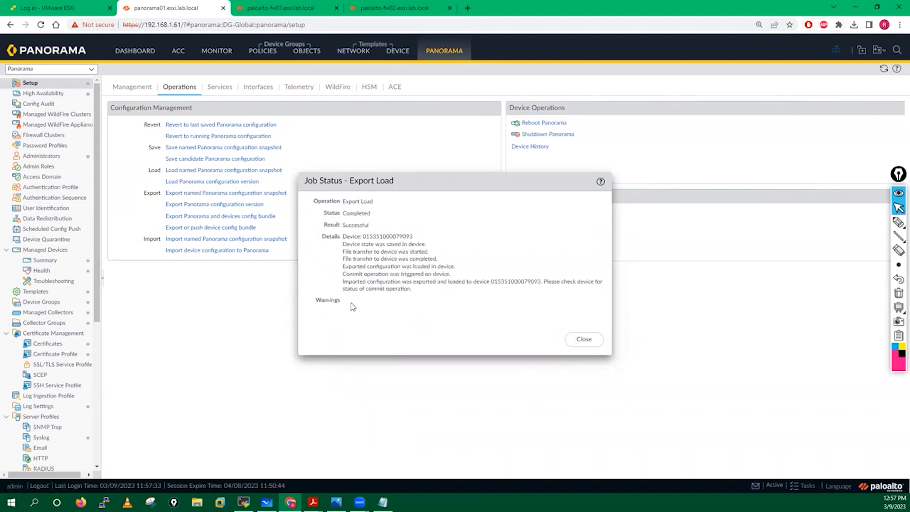
pyautogui.click(584, 339)
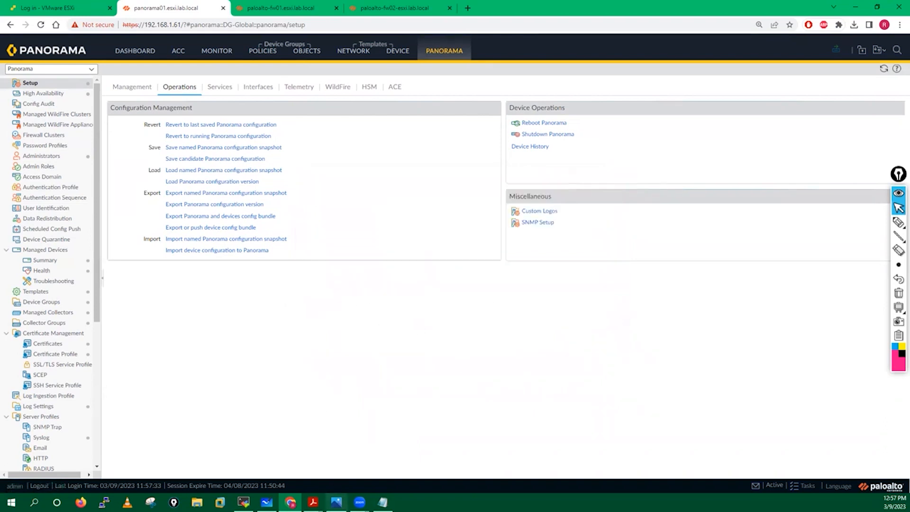
pyautogui.moveTo(313, 502)
pyautogui.click(420, 471)
# Read the guide's step 7 on committing to the device group, then open Panorama's Commit menu
pyautogui.scroll(-10, 429, 341)
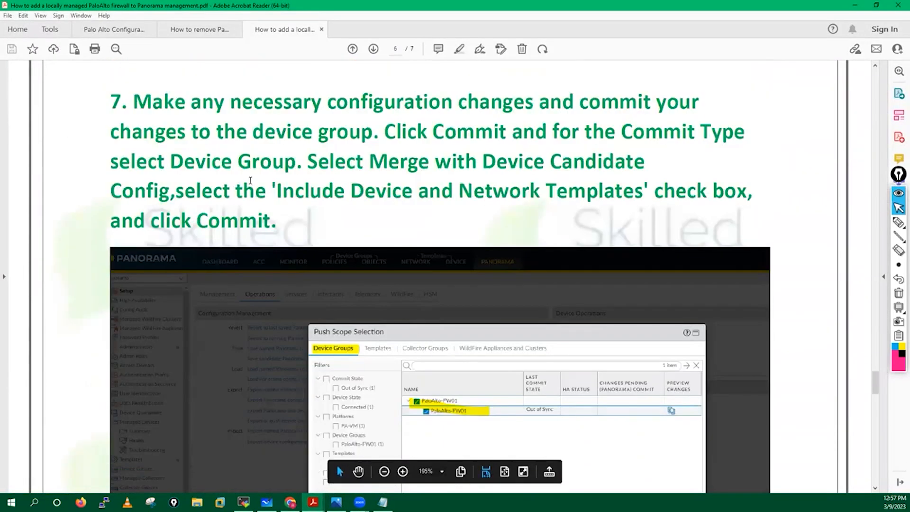
pyautogui.scroll(-1, 251, 180)
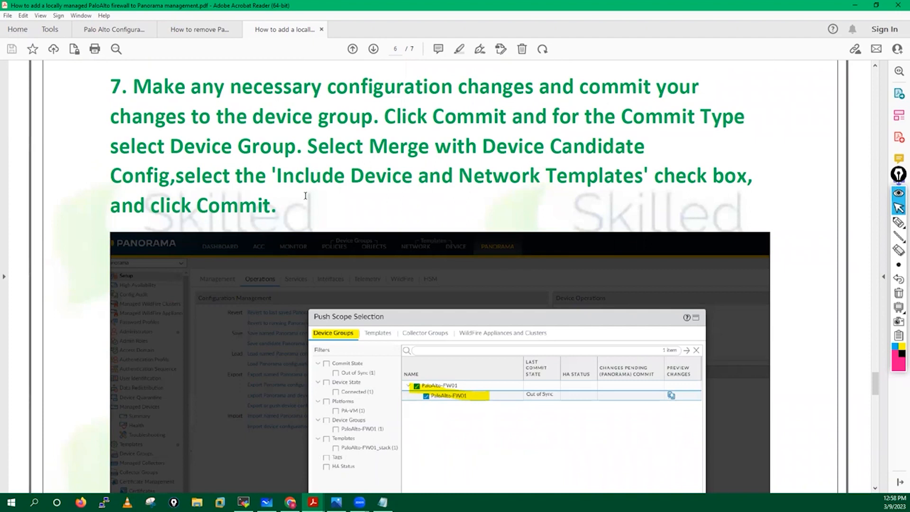
pyautogui.scroll(-3, 498, 298)
pyautogui.scroll(-1, 498, 298)
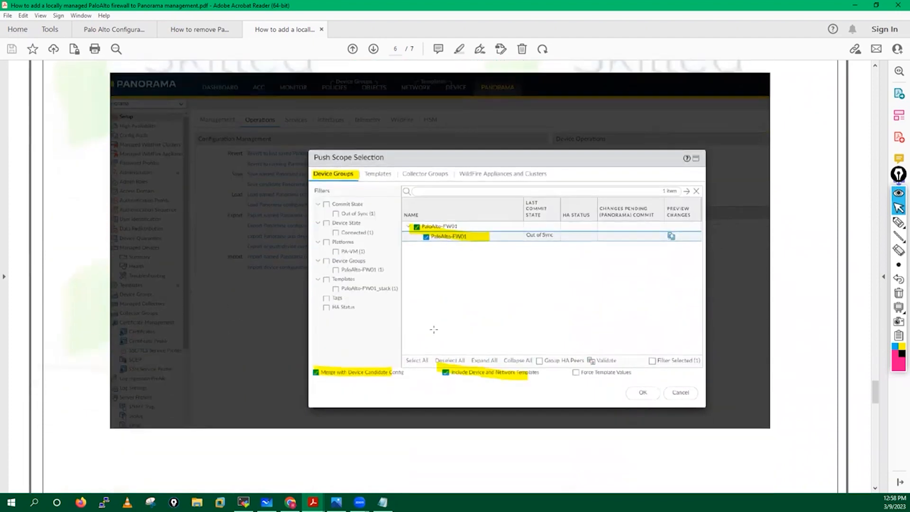
pyautogui.scroll(-15, 418, 315)
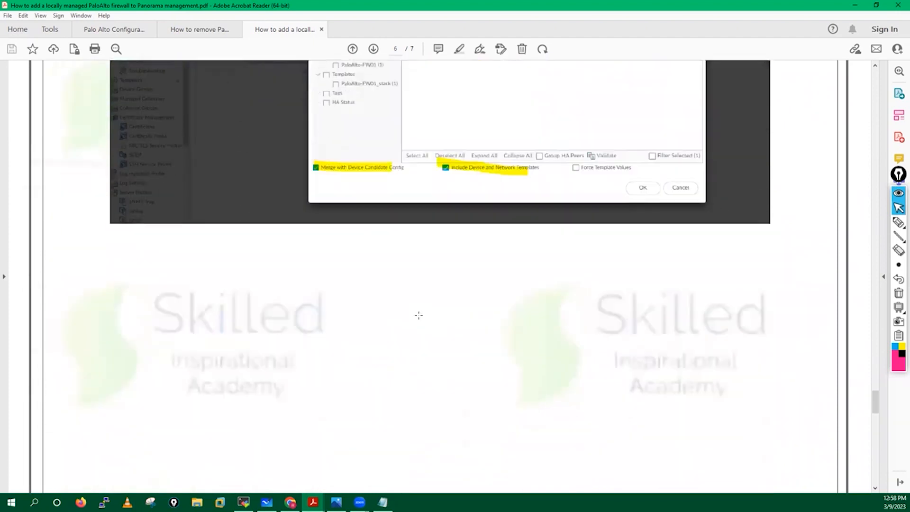
pyautogui.scroll(-5, 419, 315)
pyautogui.scroll(15, 419, 316)
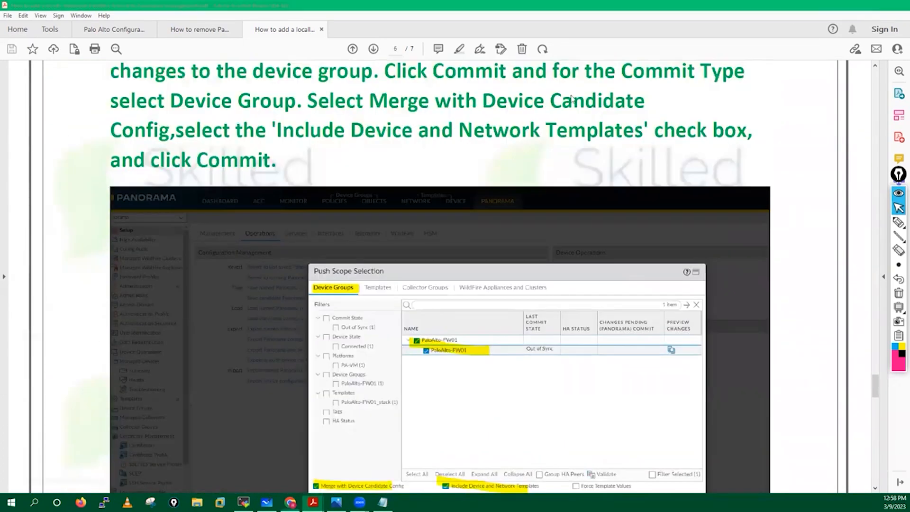
pyautogui.click(856, 8)
pyautogui.click(839, 50)
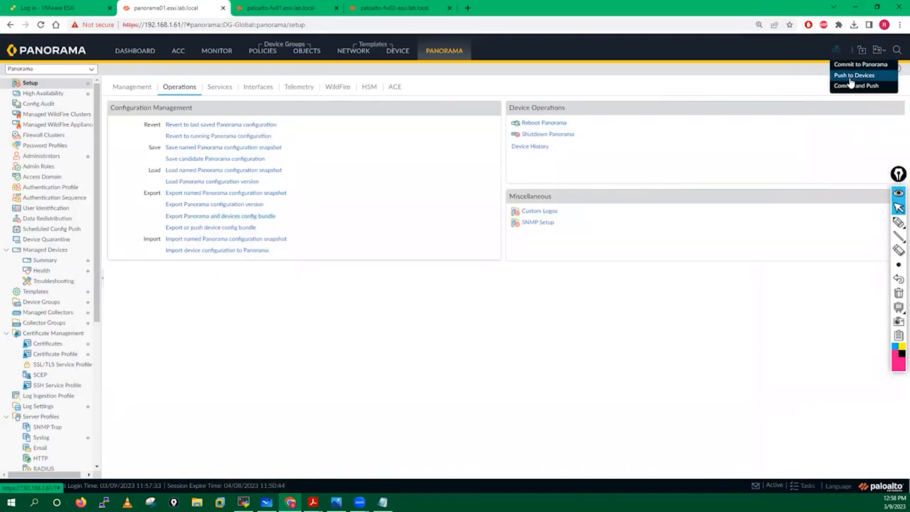
# Commit and Push scoped to paloalto-fw01 in Singapore-Fw-DG, then dismiss the no-changes message
pyautogui.click(653, 166)
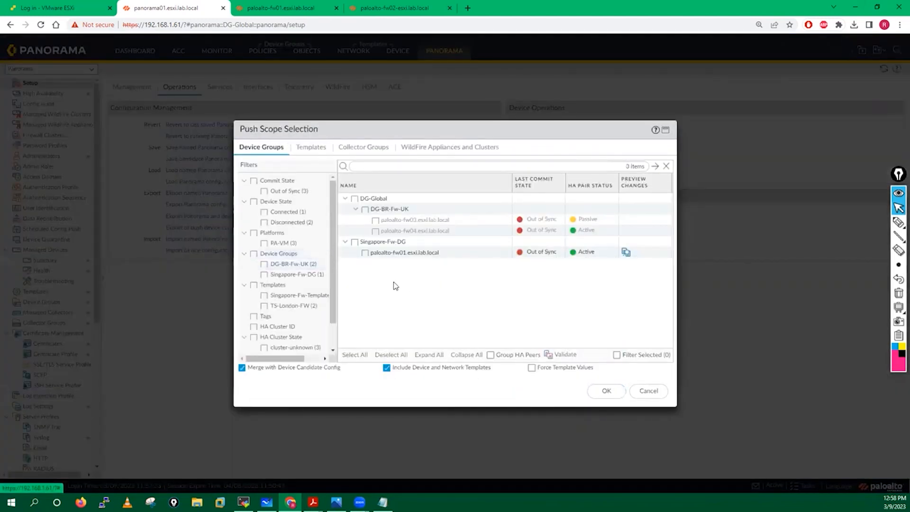
pyautogui.click(364, 253)
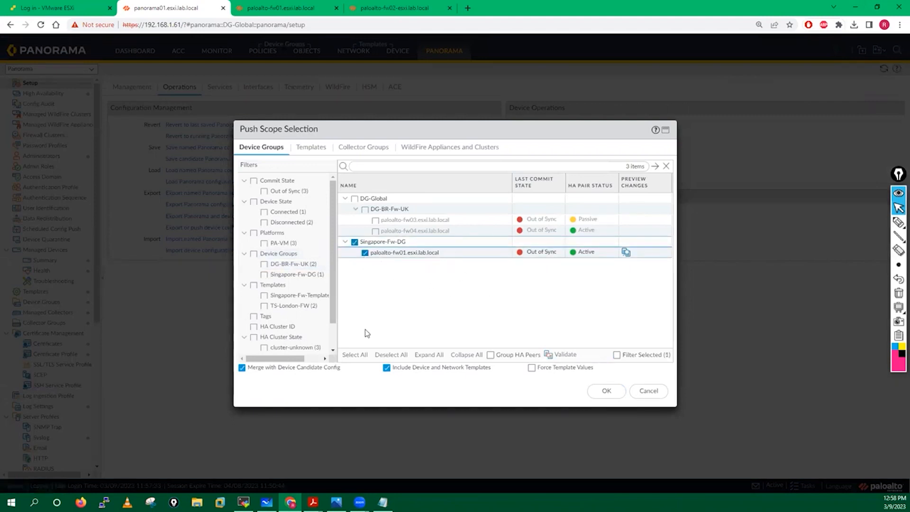
pyautogui.click(593, 392)
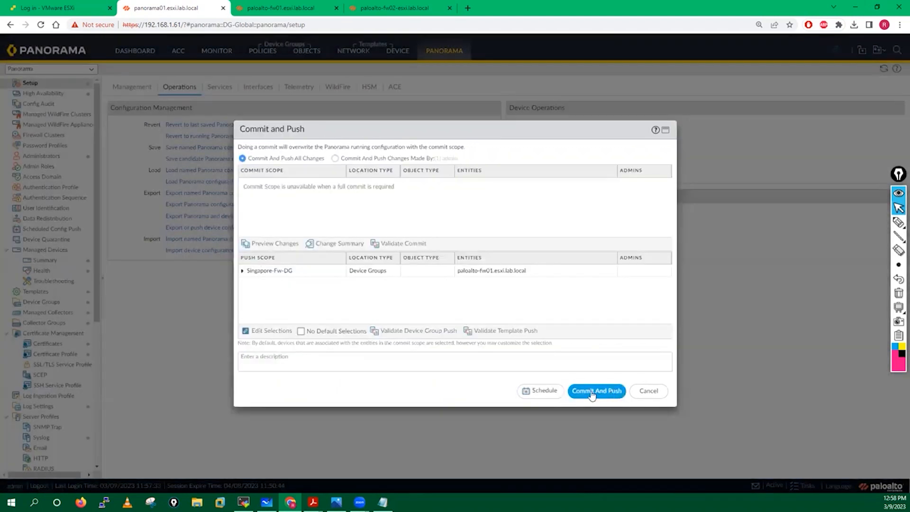
pyautogui.click(592, 392)
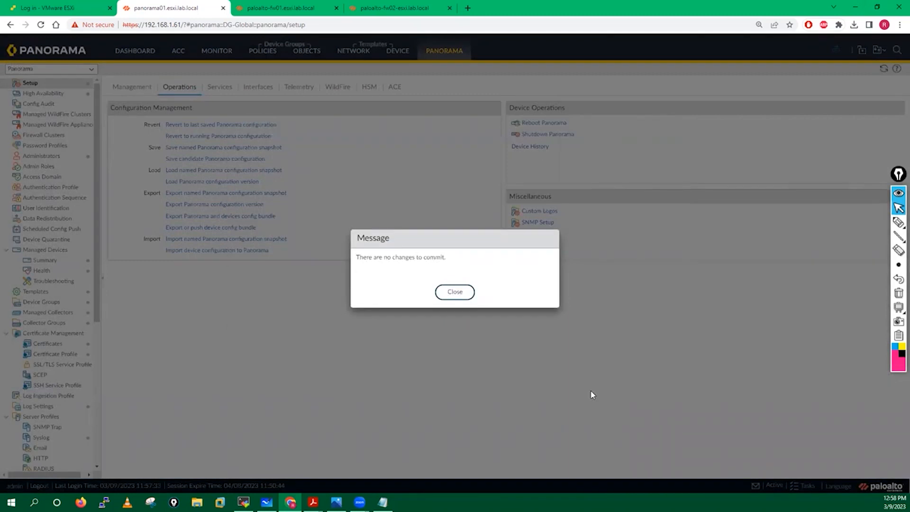
pyautogui.click(456, 292)
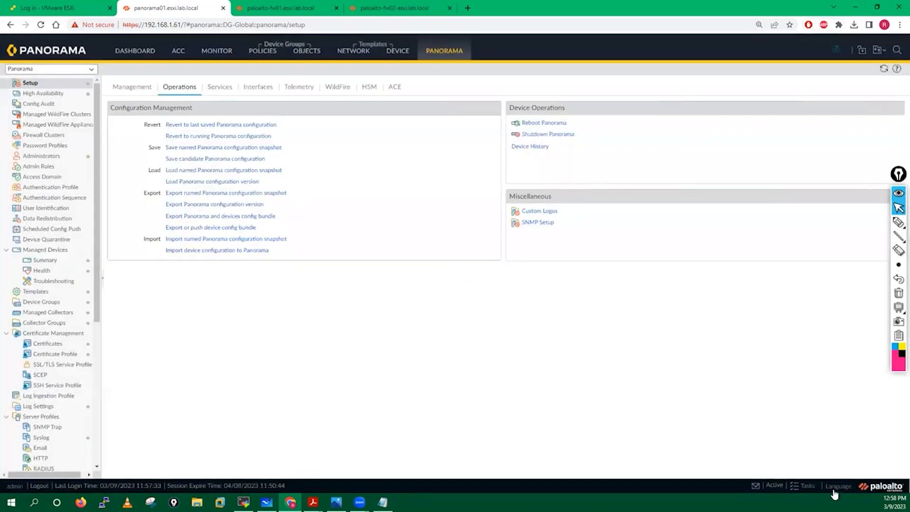
# Check the running and past jobs in Panorama's task list
pyautogui.click(807, 487)
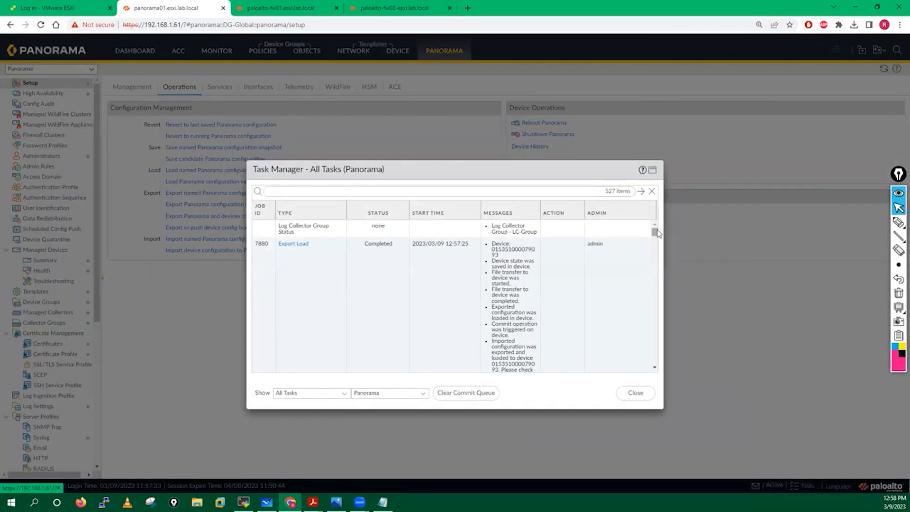
pyautogui.moveTo(655, 234); pyautogui.dragTo(654, 214)
pyautogui.click(637, 395)
# Push to Devices with DG-Global unchecked so only the Singapore firewall receives the config
pyautogui.click(838, 58)
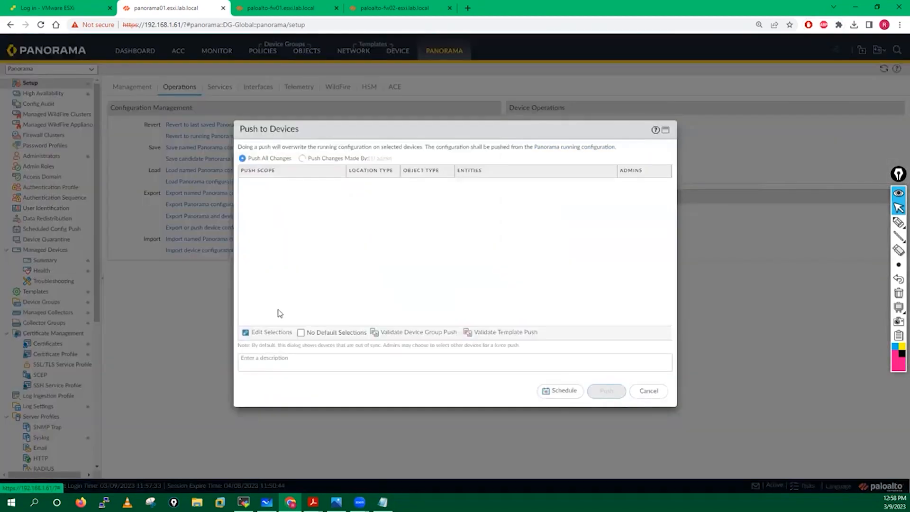
pyautogui.click(270, 336)
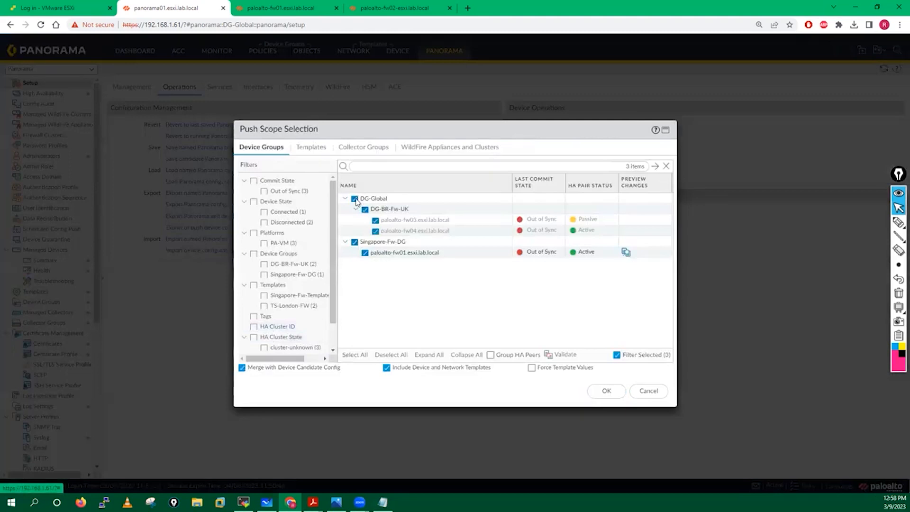
pyautogui.click(354, 199)
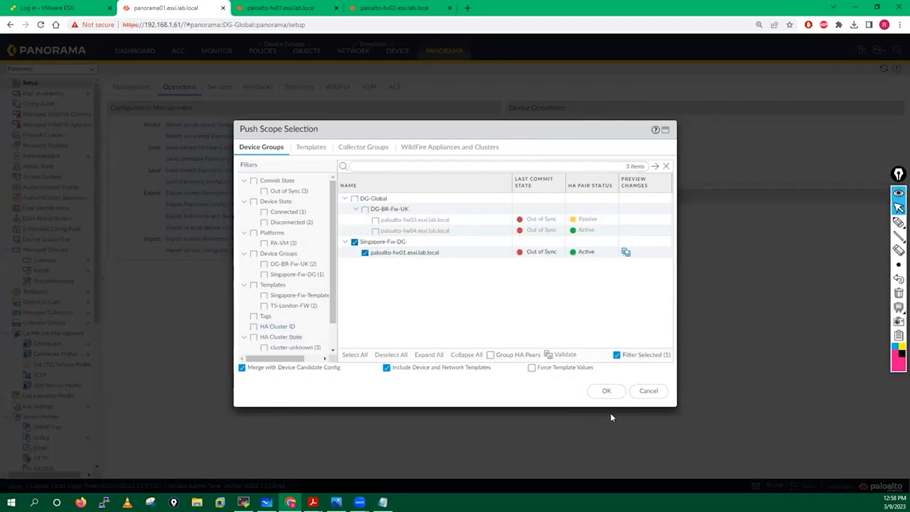
pyautogui.click(606, 392)
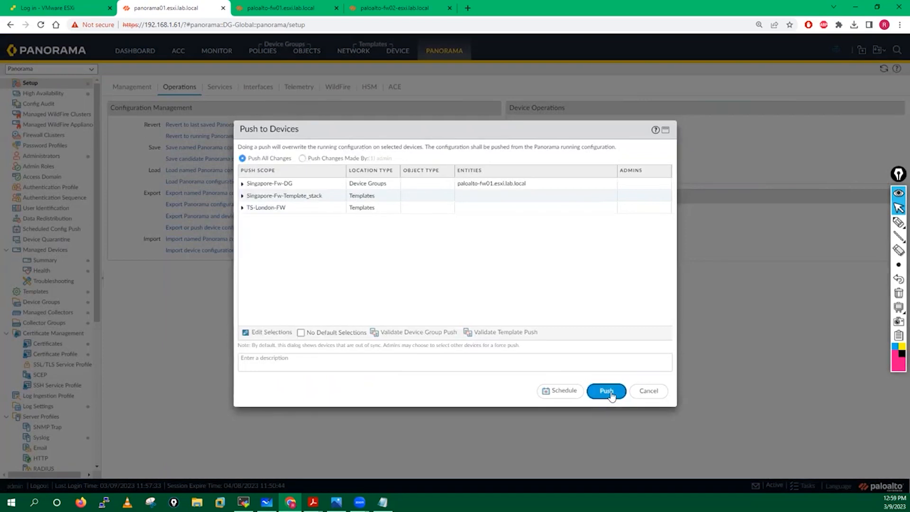
pyautogui.click(607, 392)
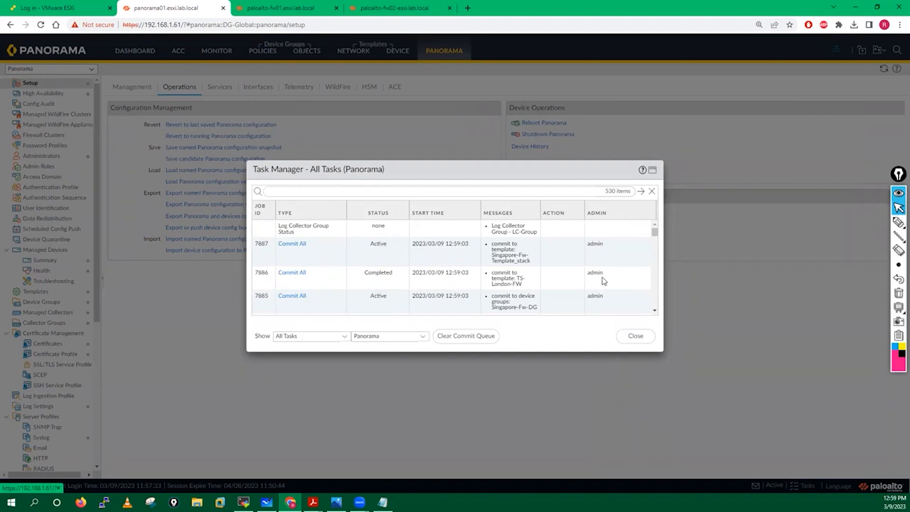
# Check the push jobs, then view the task list on the paloalto-fw01 firewall's web console
pyautogui.moveTo(654, 232); pyautogui.dragTo(654, 229)
pyautogui.click(635, 336)
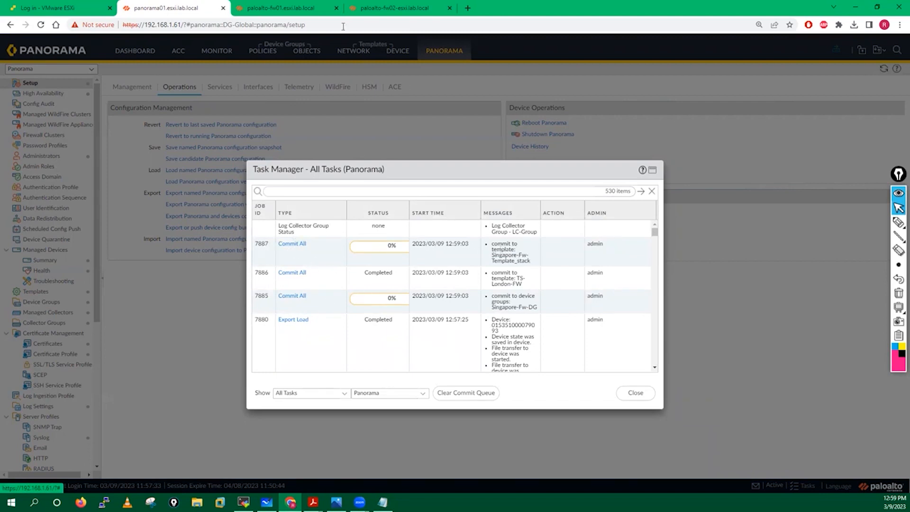
pyautogui.click(281, 8)
pyautogui.click(810, 481)
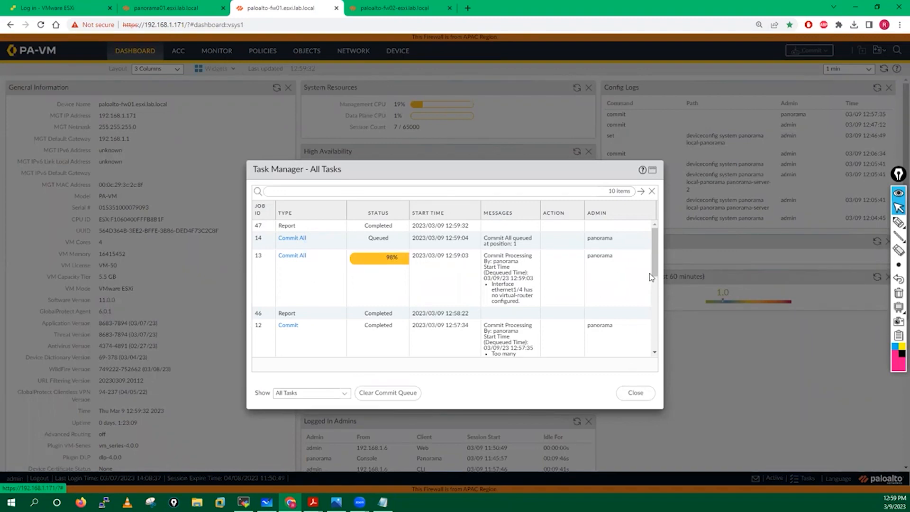
# Monitor the firewall's Commit All job until it completes, comparing with Panorama's task list
pyautogui.moveTo(657, 268); pyautogui.dragTo(656, 246)
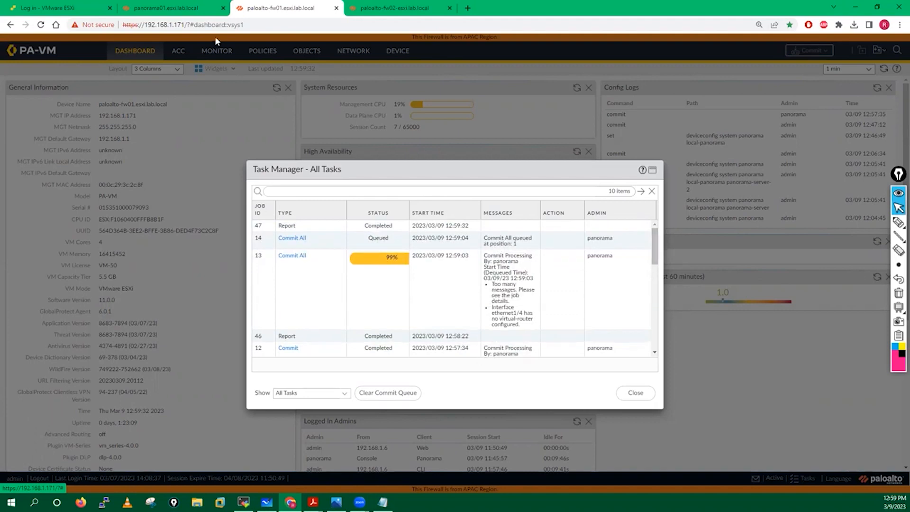
pyautogui.click(185, 7)
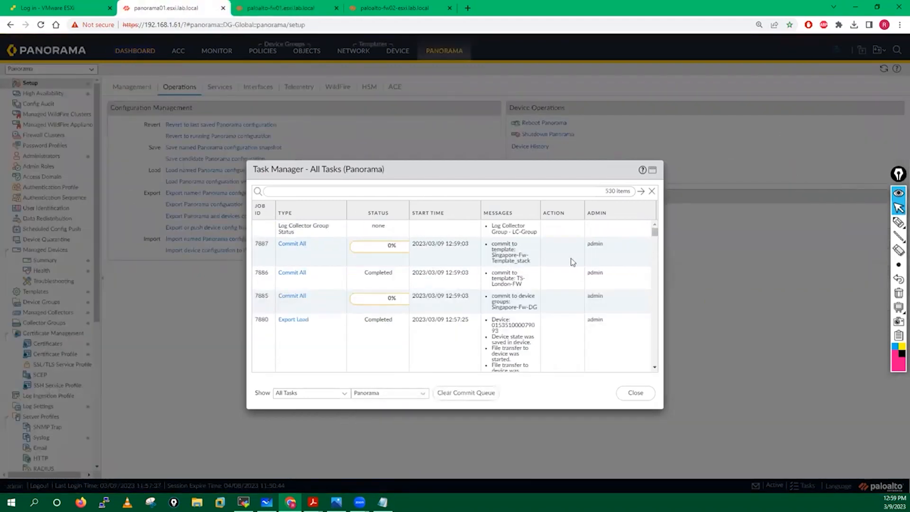
pyautogui.click(292, 5)
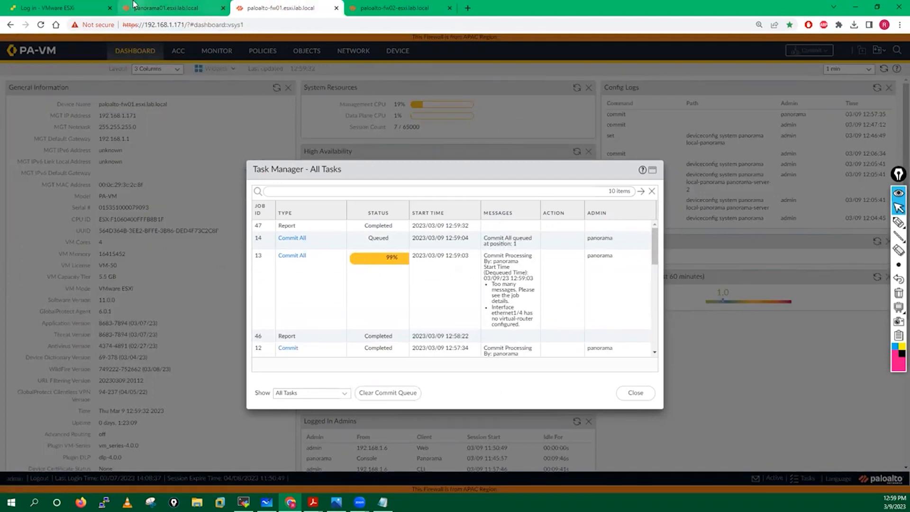
pyautogui.click(134, 5)
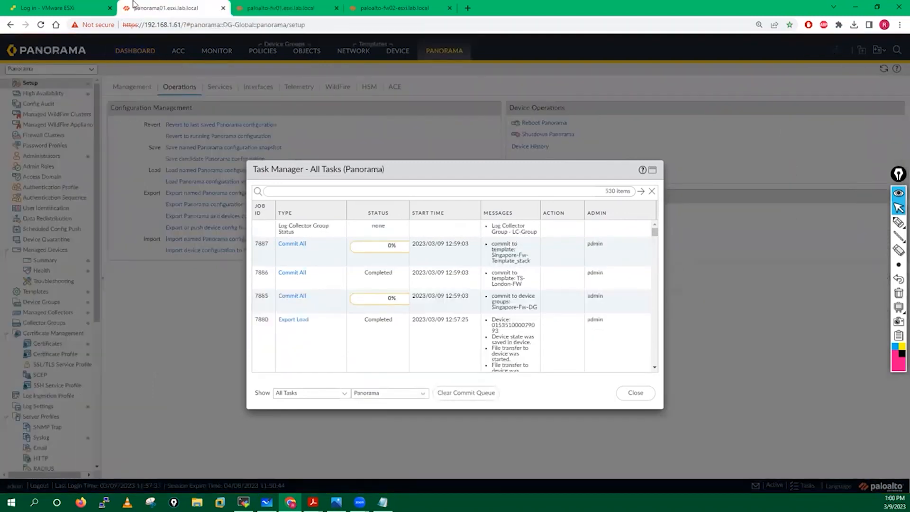
pyautogui.click(279, 5)
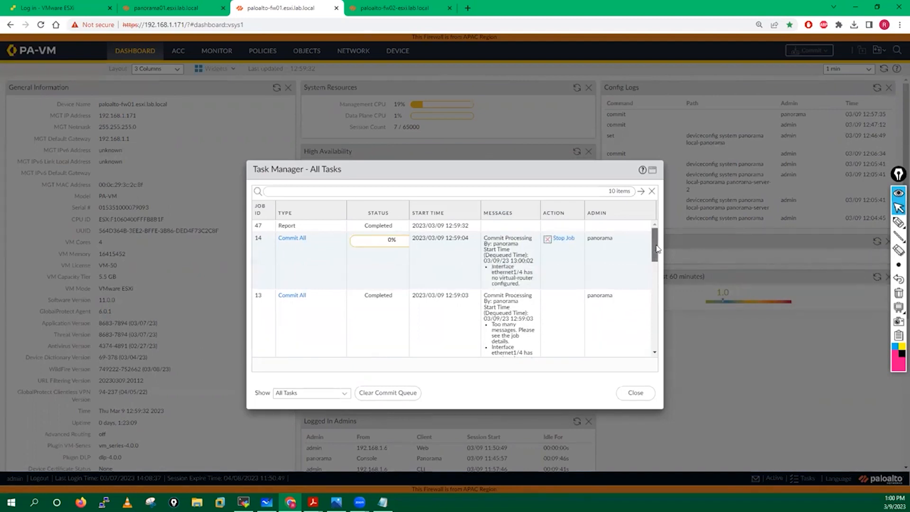
pyautogui.moveTo(656, 243)
pyautogui.mouseDown()
pyautogui.moveTo(660, 260)
pyautogui.moveTo(659, 240)
pyautogui.mouseUp()
pyautogui.click(173, 5)
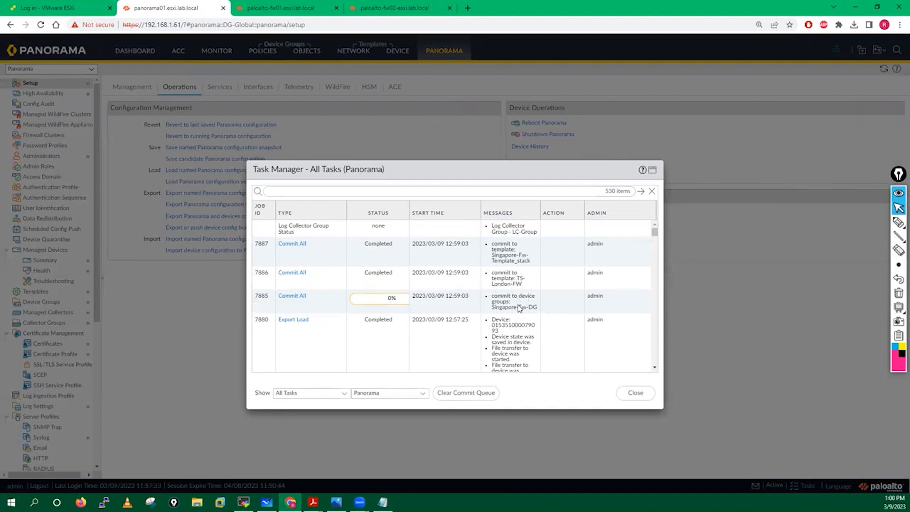
# Open job 7885's Singapore-Fw-DG commit details, review paloalto-fw01's warnings, then close all dialogs
pyautogui.click(300, 298)
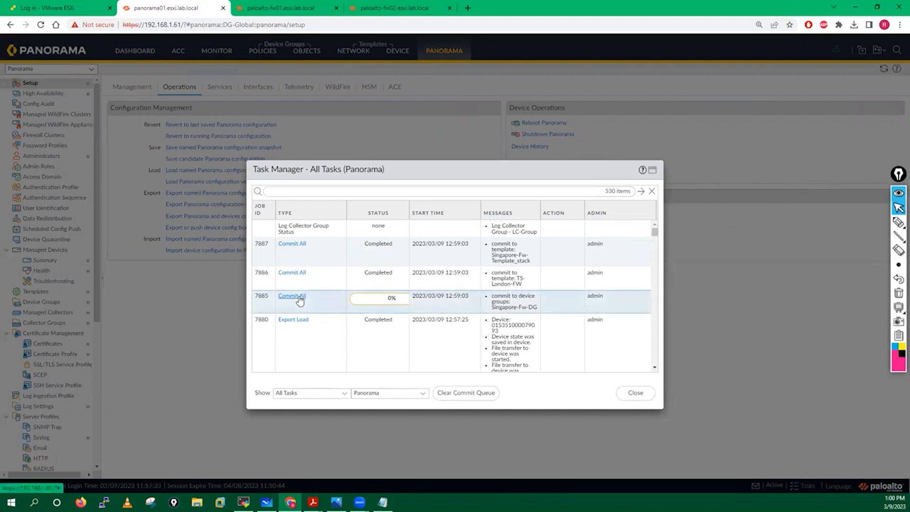
pyautogui.click(300, 297)
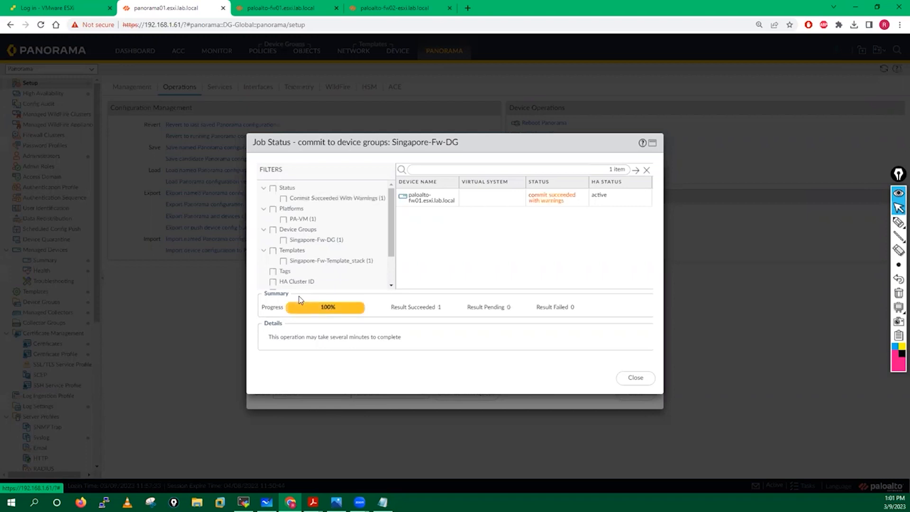
pyautogui.click(546, 202)
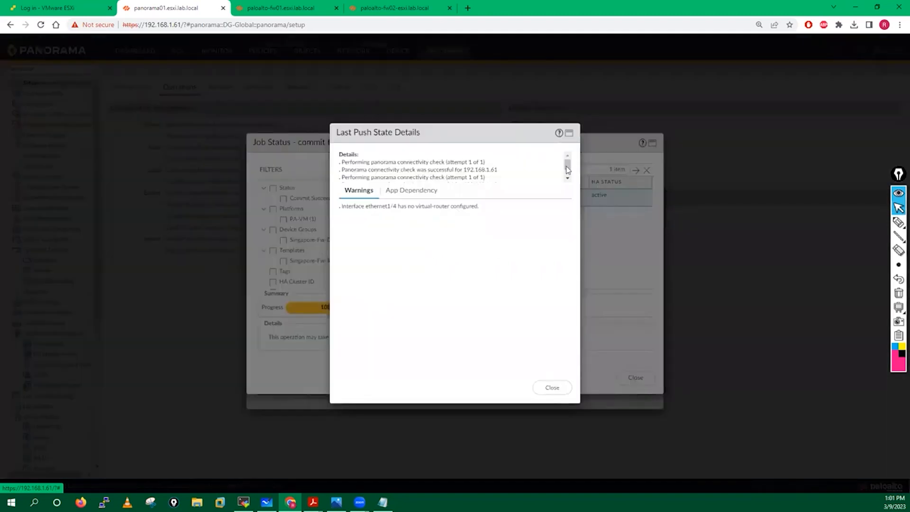
pyautogui.moveTo(567, 167); pyautogui.dragTo(567, 175)
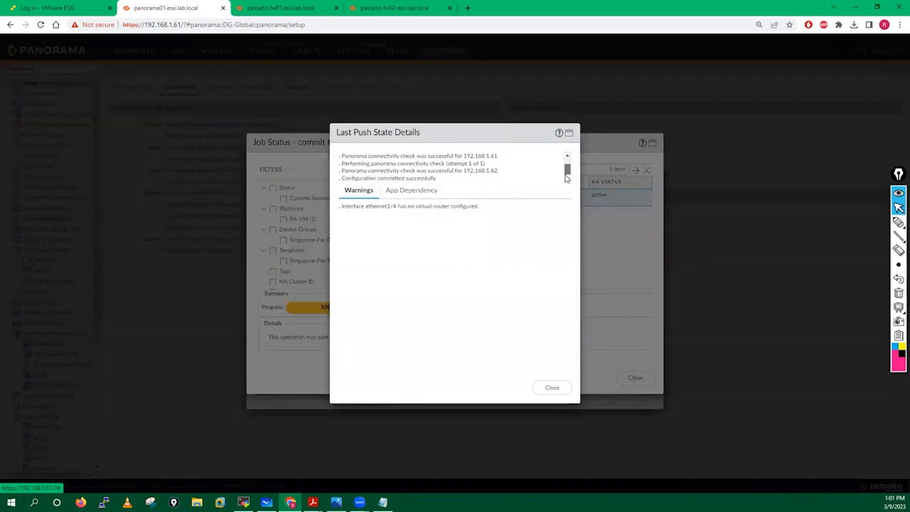
pyautogui.click(552, 388)
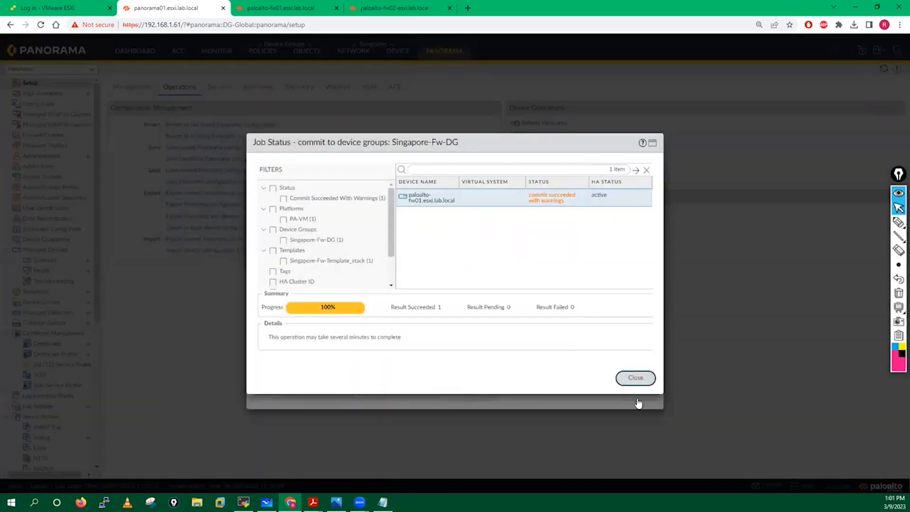
pyautogui.click(636, 378)
pyautogui.click(638, 395)
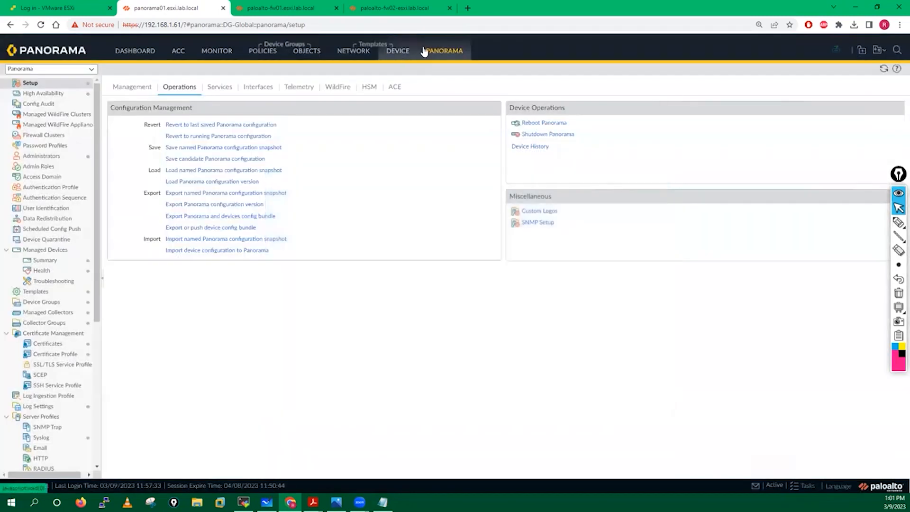
# Check the Managed Devices summary, then open Singapore-Fw-Template_stack under Templates
pyautogui.click(425, 51)
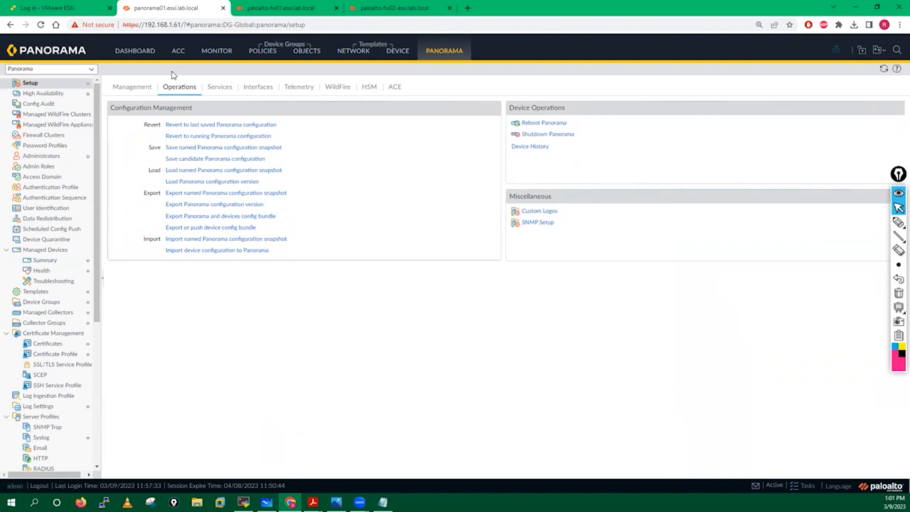
pyautogui.click(41, 261)
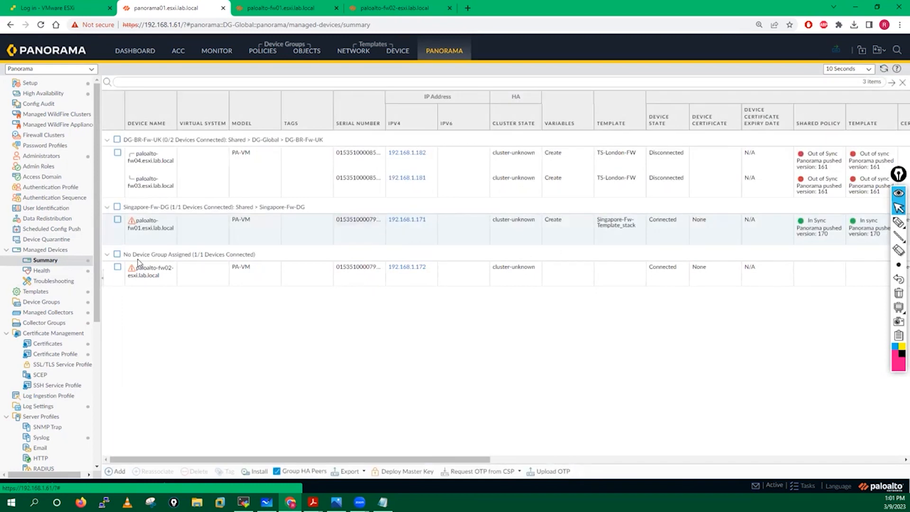
pyautogui.click(49, 293)
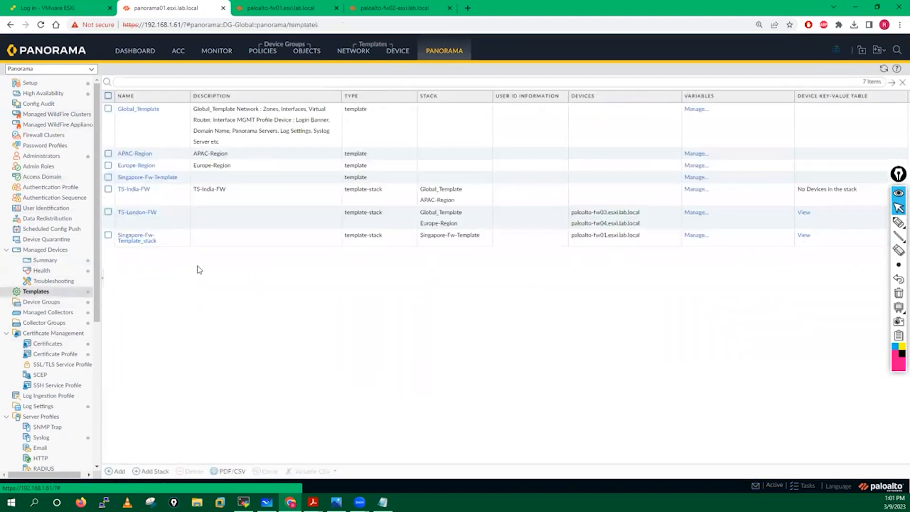
pyautogui.click(135, 242)
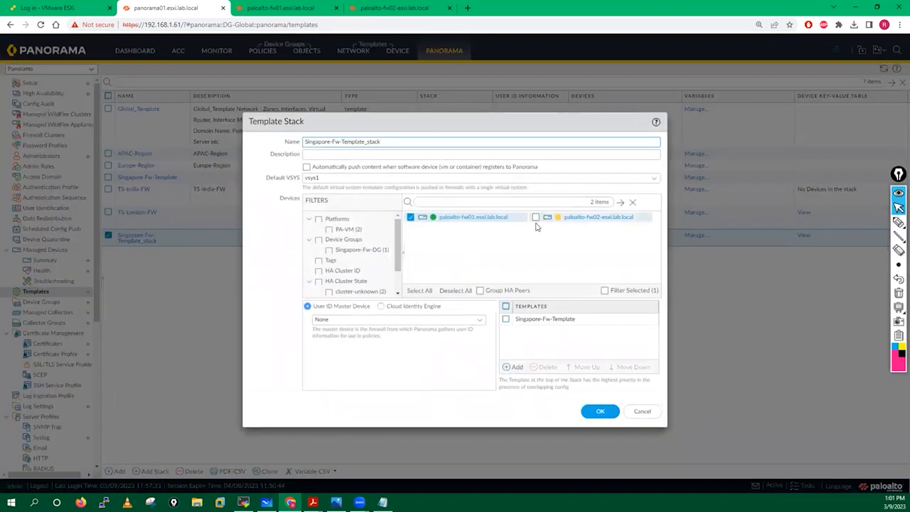
# Enable Group HA Peers, add paloalto-fw02 to the template stack, and save
pyautogui.click(479, 290)
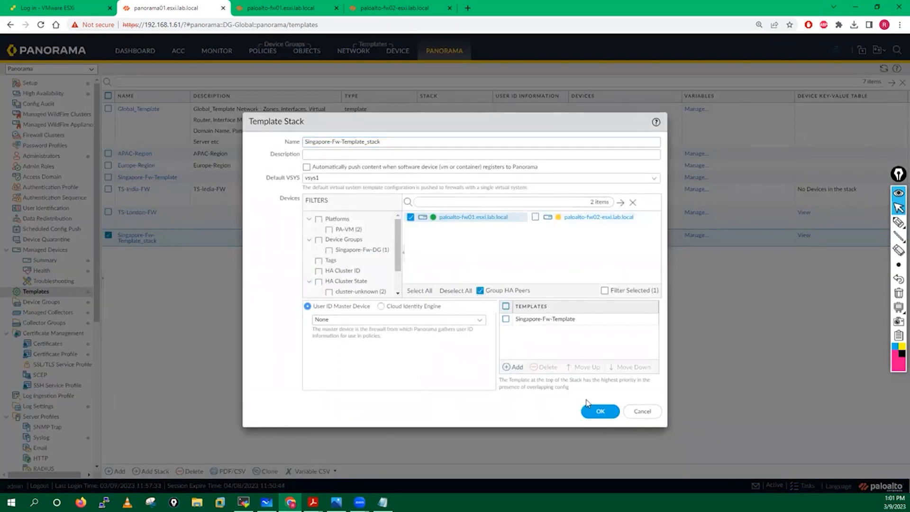
pyautogui.click(535, 218)
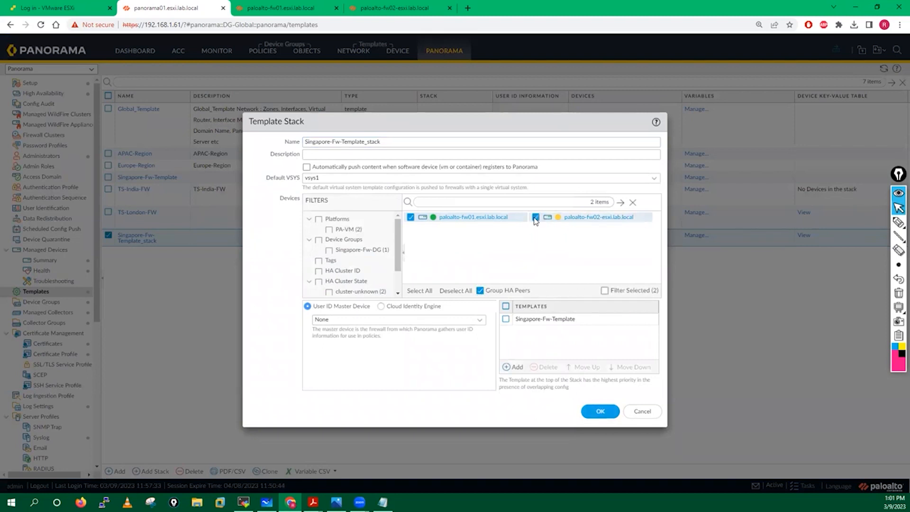
pyautogui.click(600, 411)
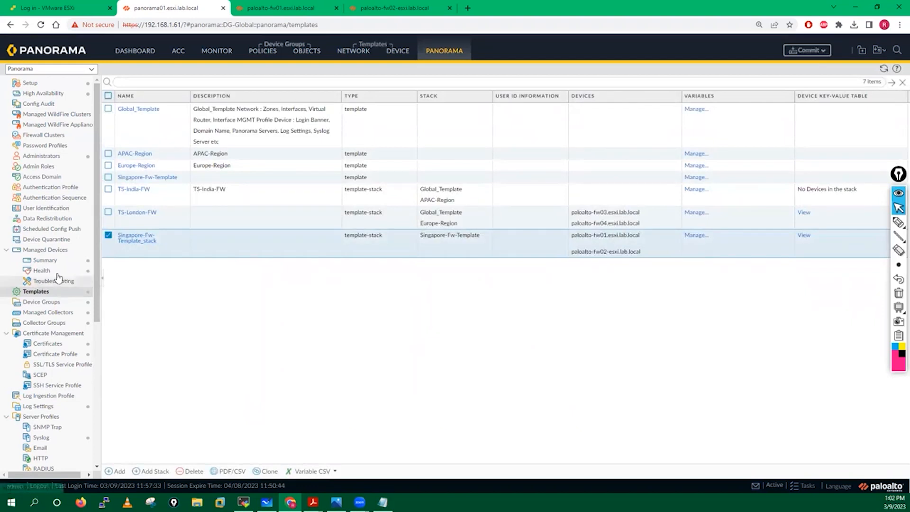
# Add paloalto-fw02 to Singapore-Fw-DG and review it in the Managed Devices summary
pyautogui.click(50, 302)
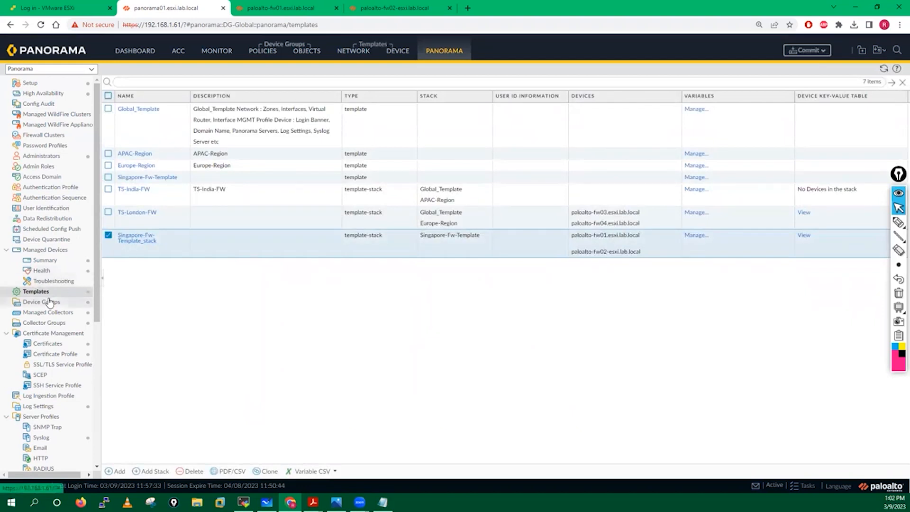
pyautogui.click(173, 175)
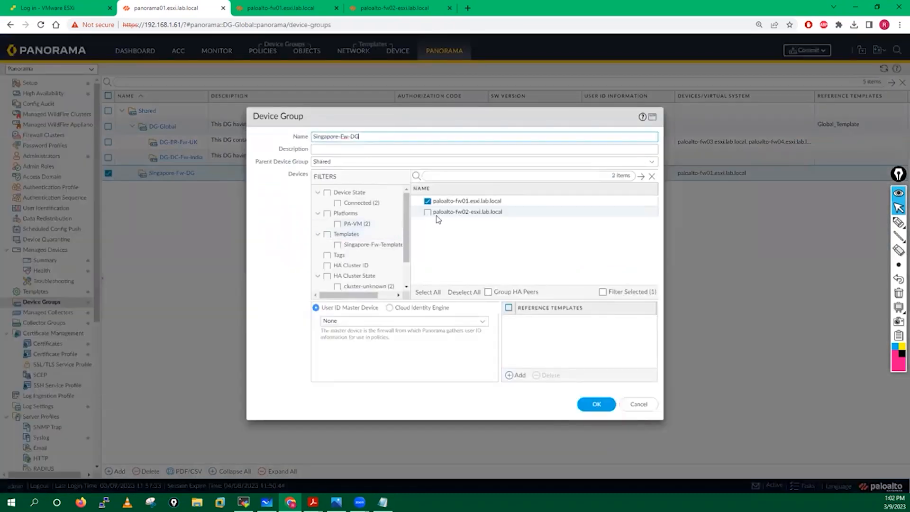
pyautogui.click(427, 211)
pyautogui.click(597, 404)
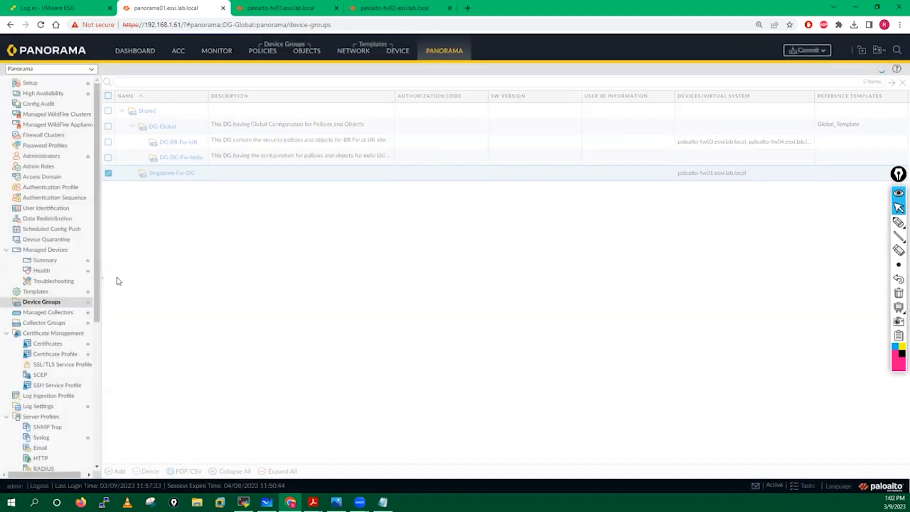
pyautogui.click(32, 262)
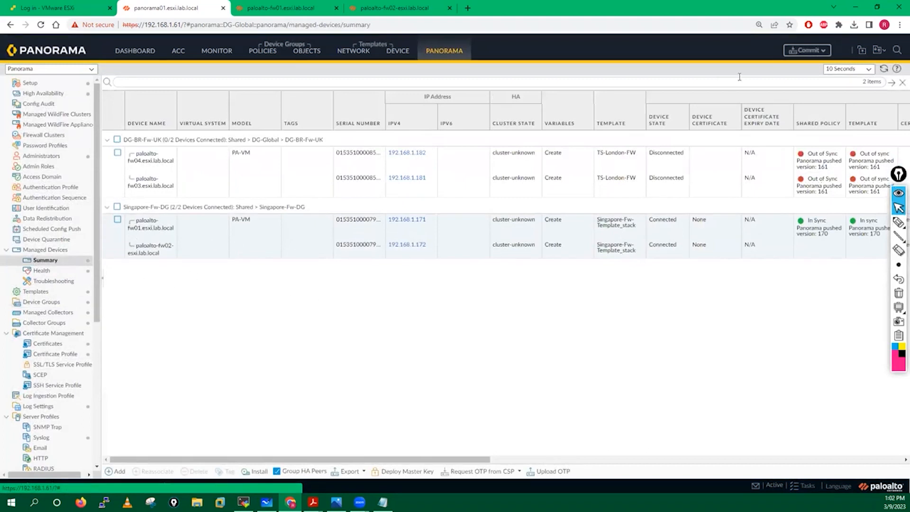
# Commit the Singapore-Fw-DG and Singapore-Fw-Template_stack changes to Panorama
pyautogui.click(808, 51)
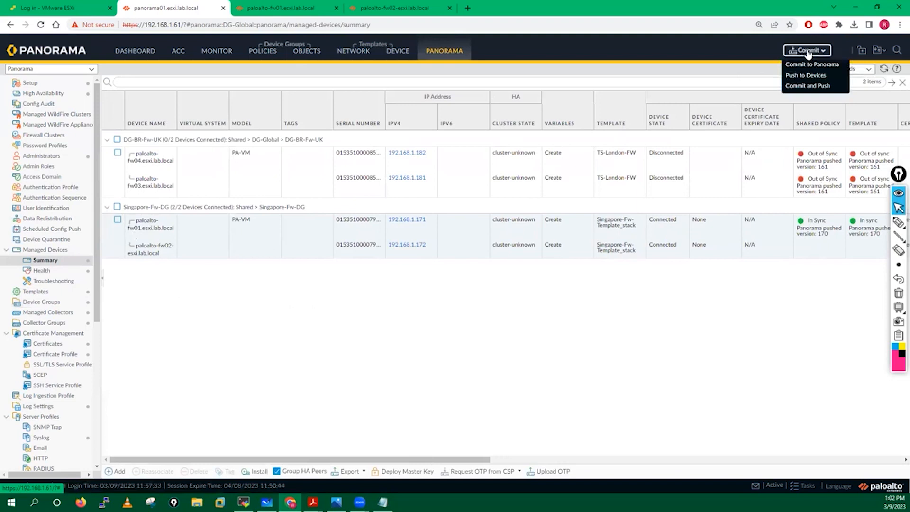
pyautogui.click(810, 66)
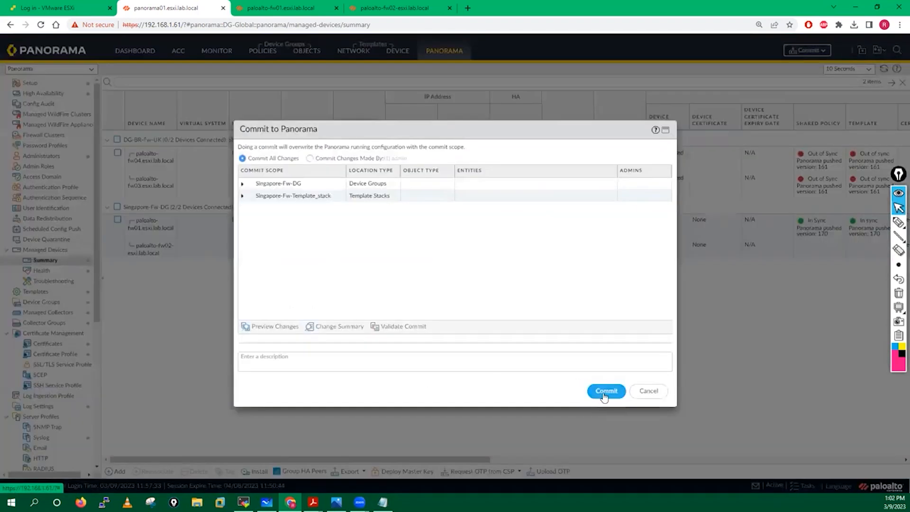
pyautogui.click(605, 391)
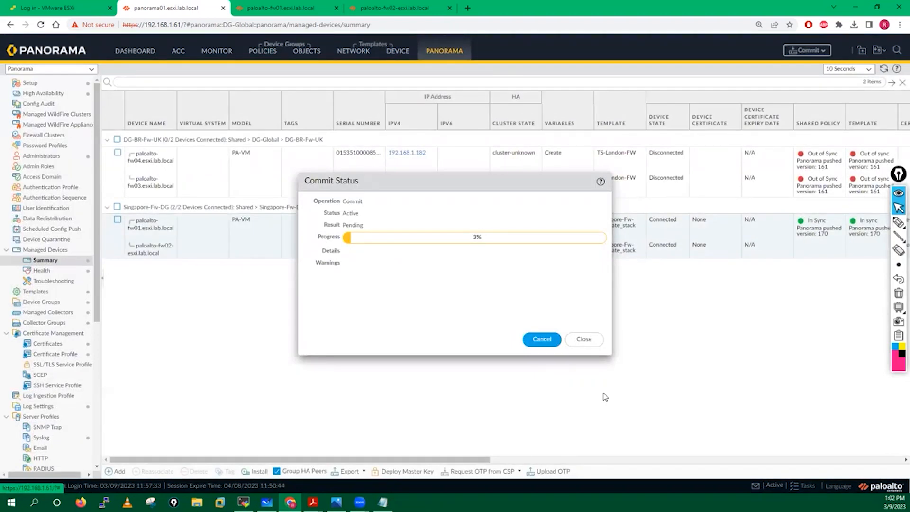
# View paloalto-fw02's security policy rules and compare them with the fw01 page
pyautogui.click(403, 9)
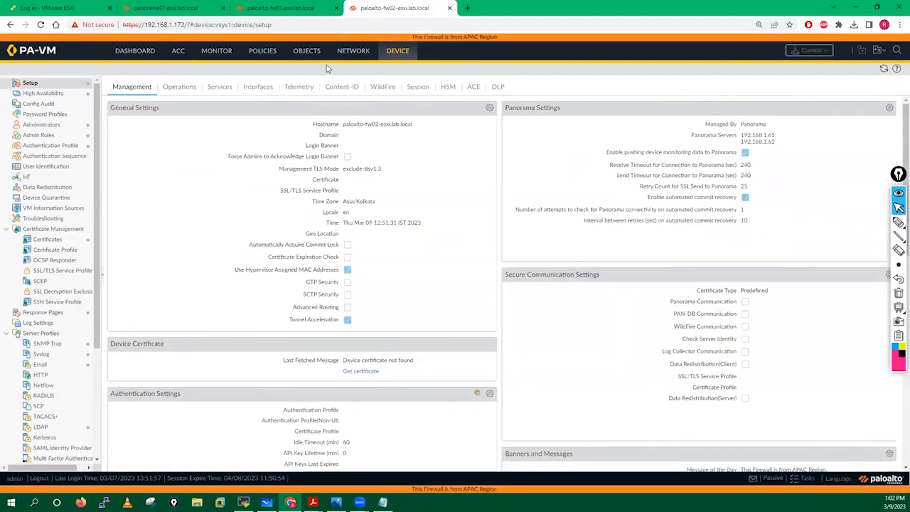
pyautogui.click(263, 52)
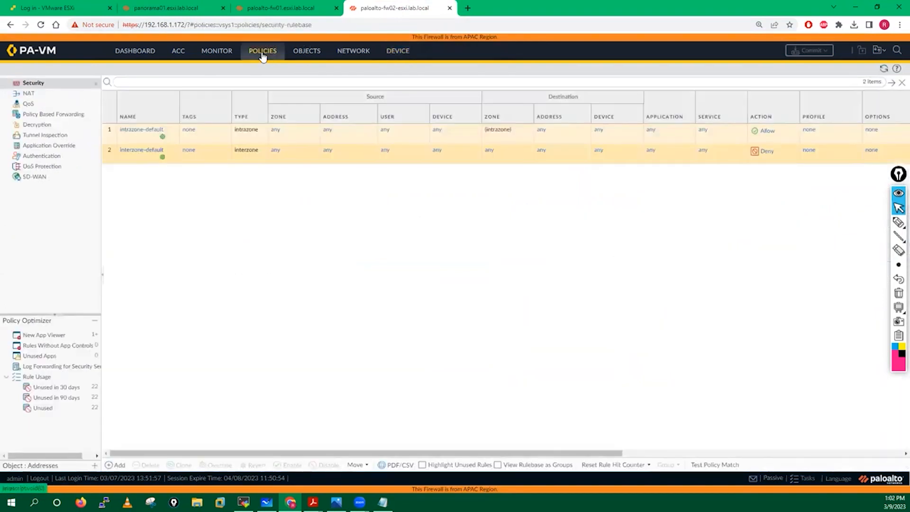
pyautogui.click(284, 8)
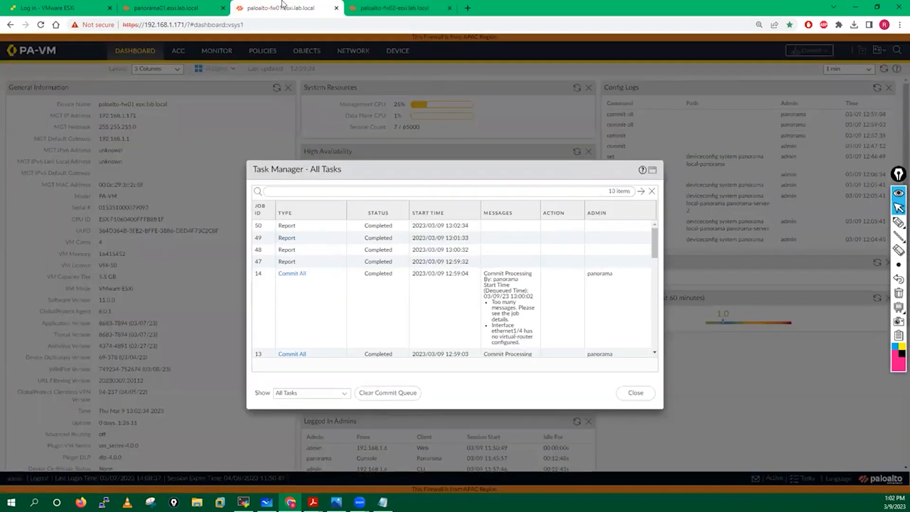
pyautogui.click(374, 6)
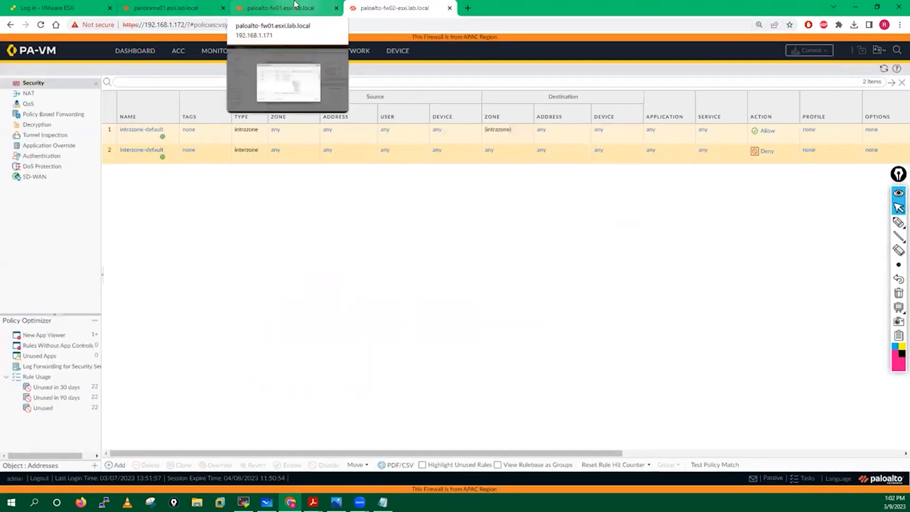
# Close fw01's Task Manager, view its security policy rules, then return to Panorama's commit progress
pyautogui.click(295, 5)
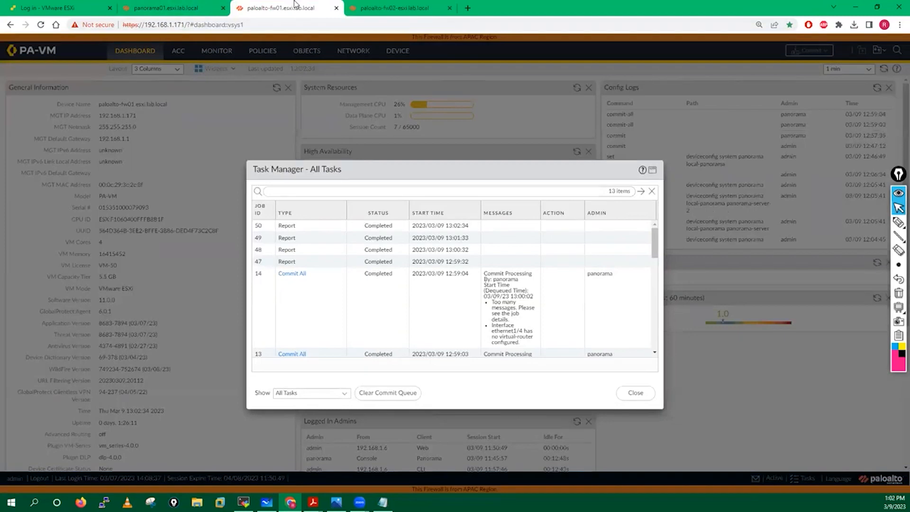
pyautogui.click(153, 7)
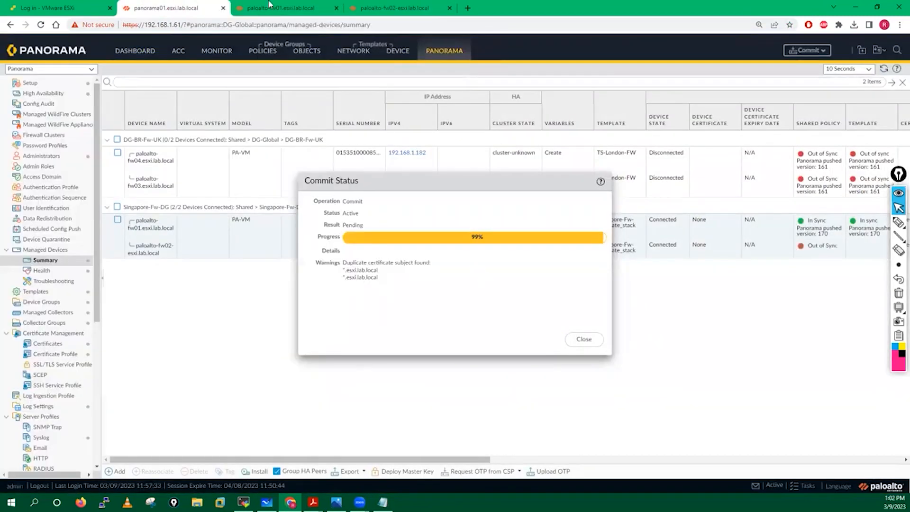
pyautogui.click(269, 5)
pyautogui.click(634, 392)
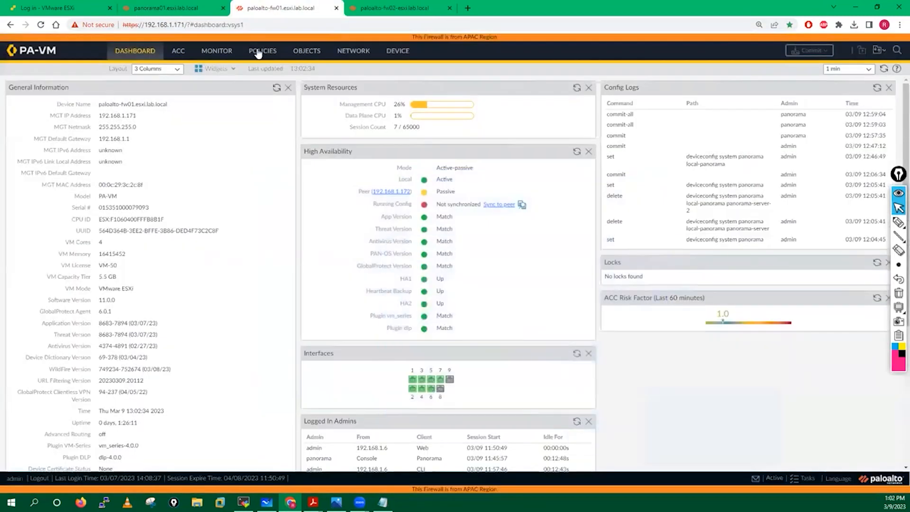
pyautogui.click(259, 52)
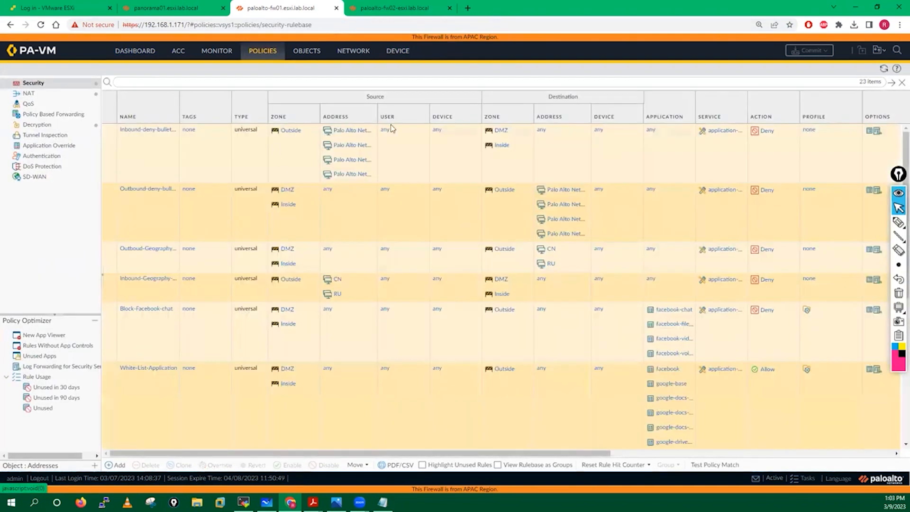
pyautogui.click(171, 12)
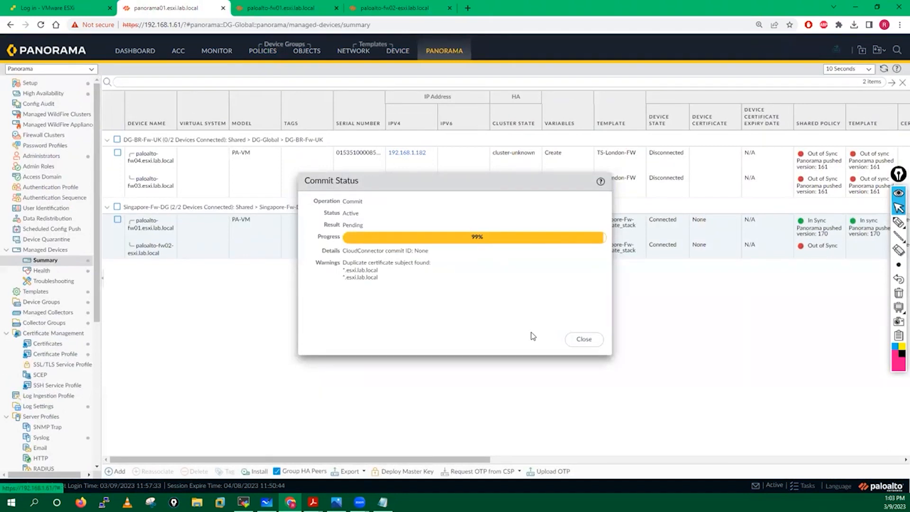
# Push to devices with DG-Global and TS-London-FW excluded, targeting only the Singapore device group and template stack
pyautogui.click(584, 339)
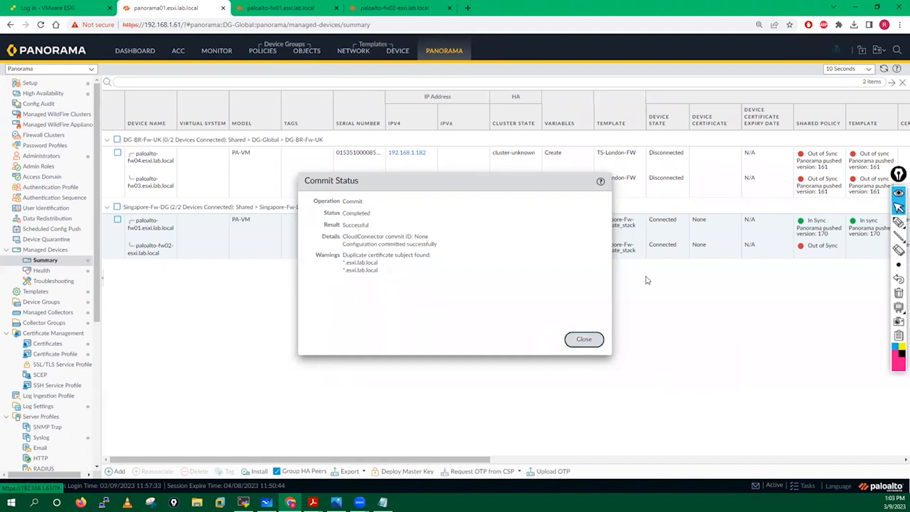
pyautogui.click(840, 54)
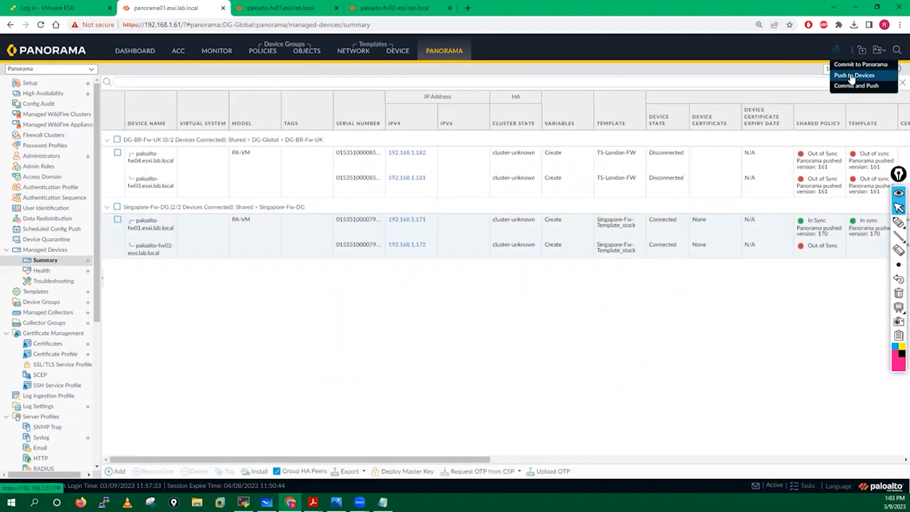
pyautogui.click(852, 75)
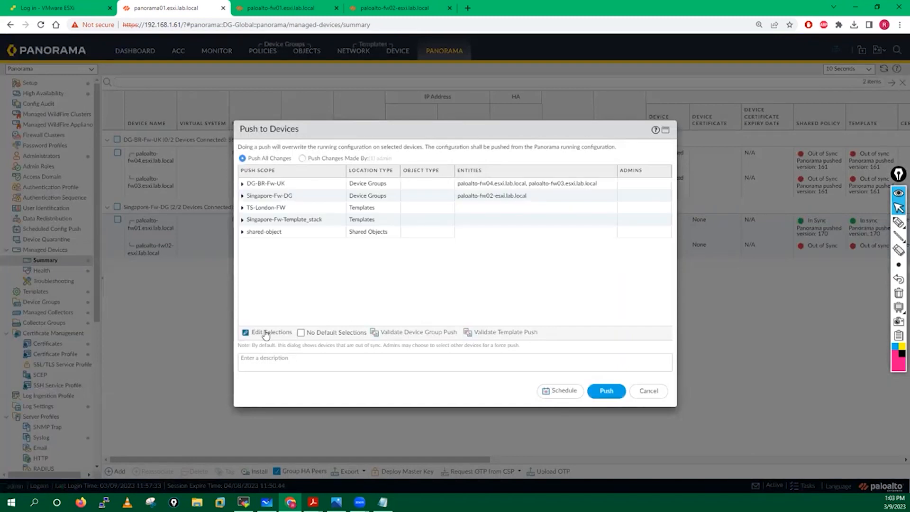
pyautogui.click(266, 333)
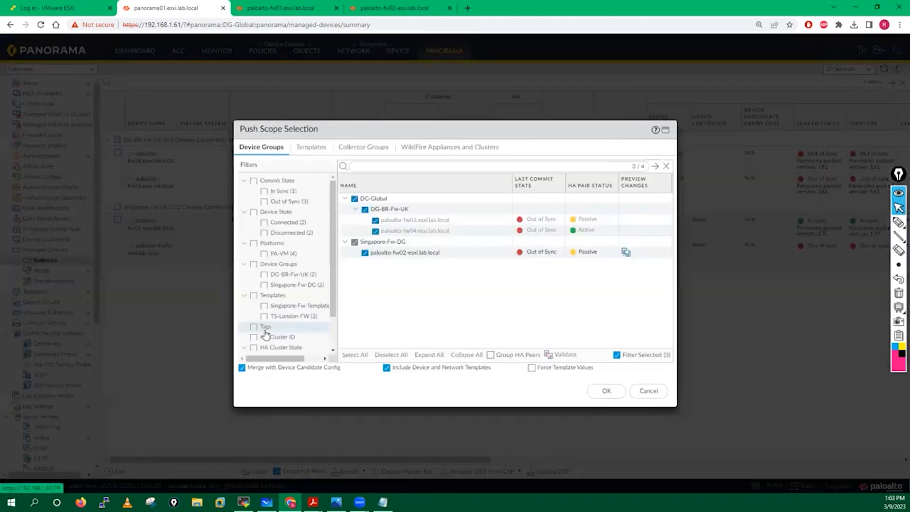
pyautogui.click(355, 199)
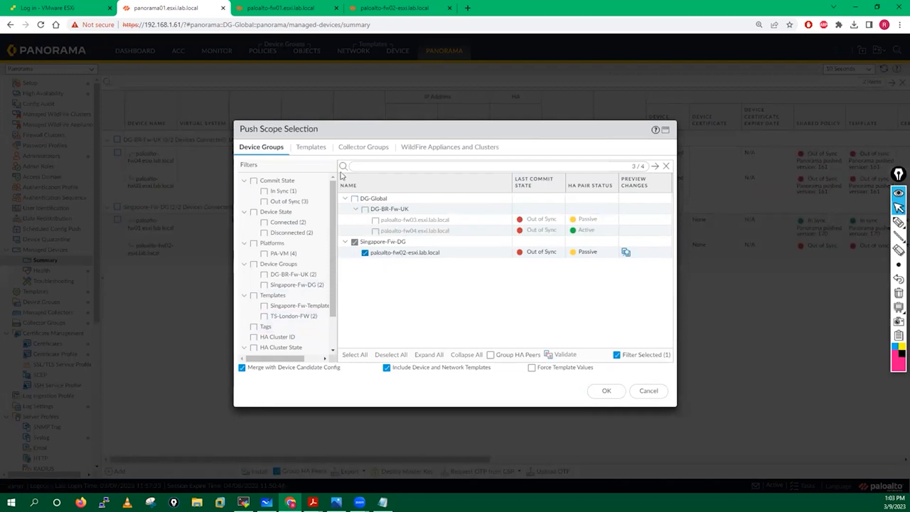
pyautogui.click(313, 147)
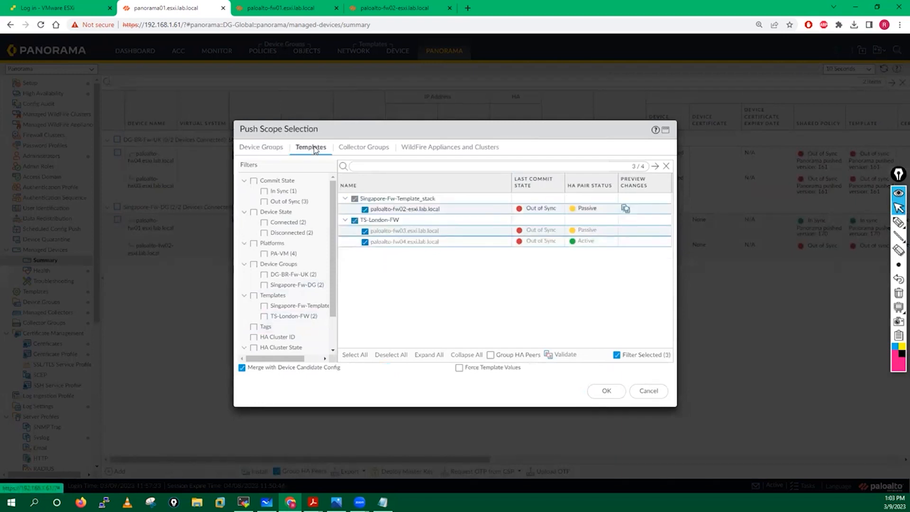
pyautogui.click(354, 221)
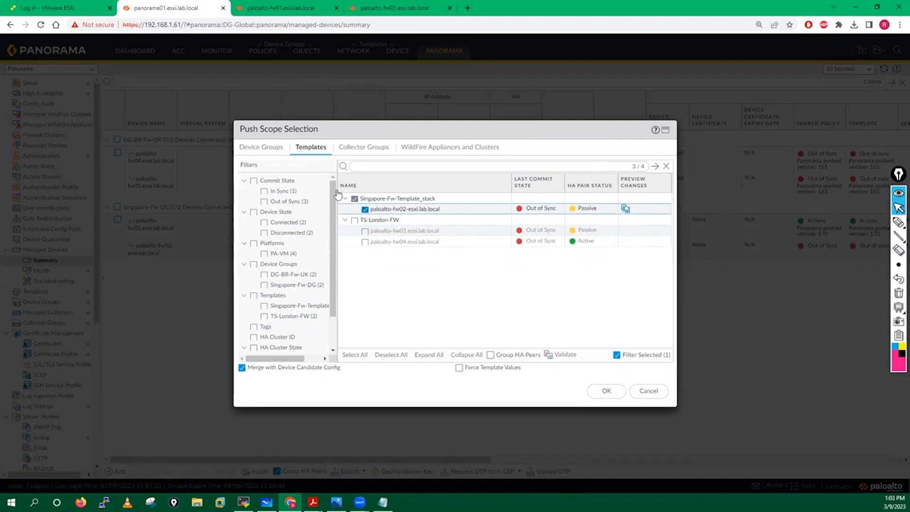
pyautogui.click(262, 147)
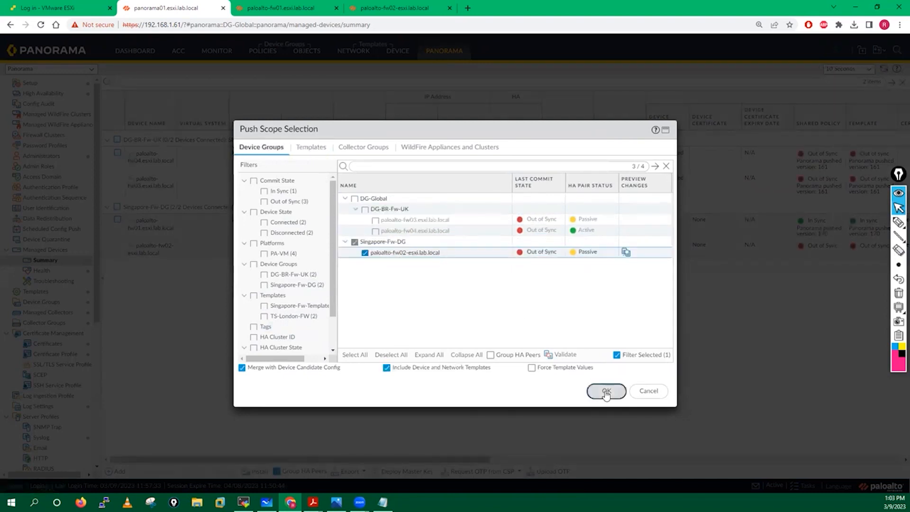
pyautogui.click(607, 392)
pyautogui.click(606, 392)
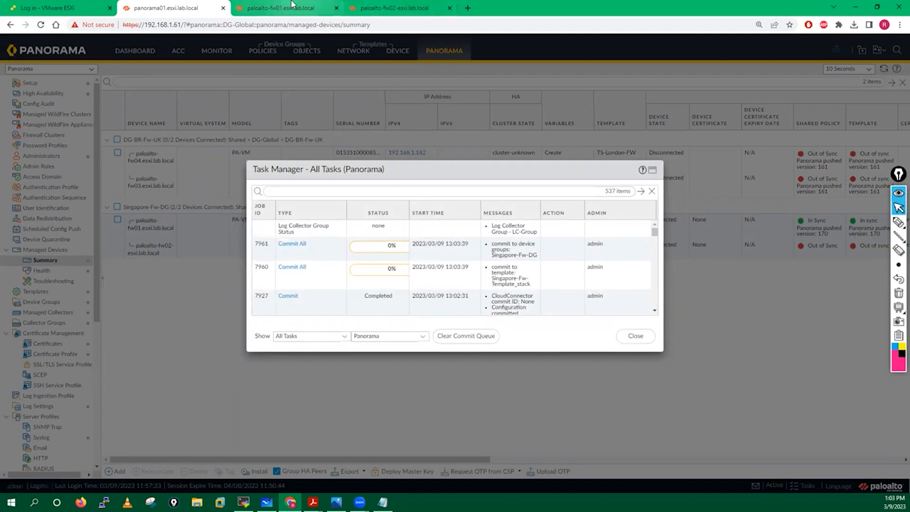
# View paloalto-fw02's Task Manager showing Commit All jobs 7961 and 7960 at 0%
pyautogui.moveTo(292, 4)
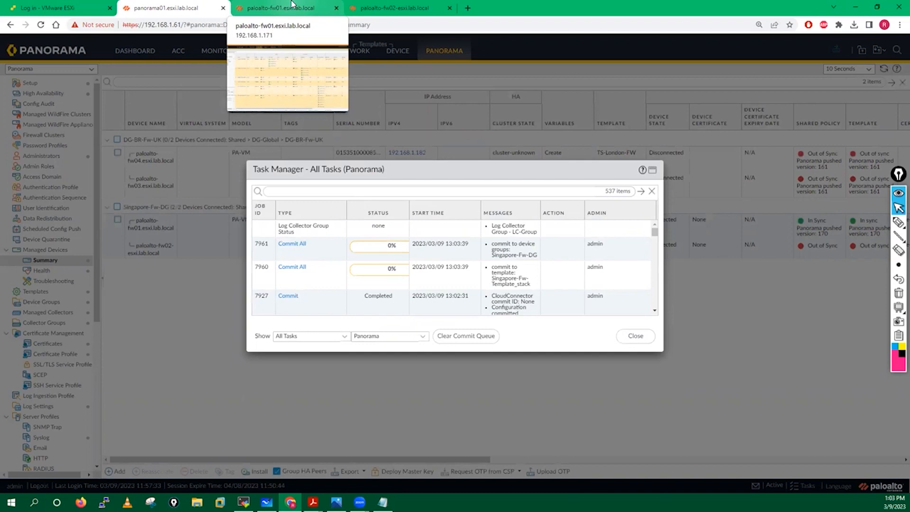
pyautogui.click(411, 6)
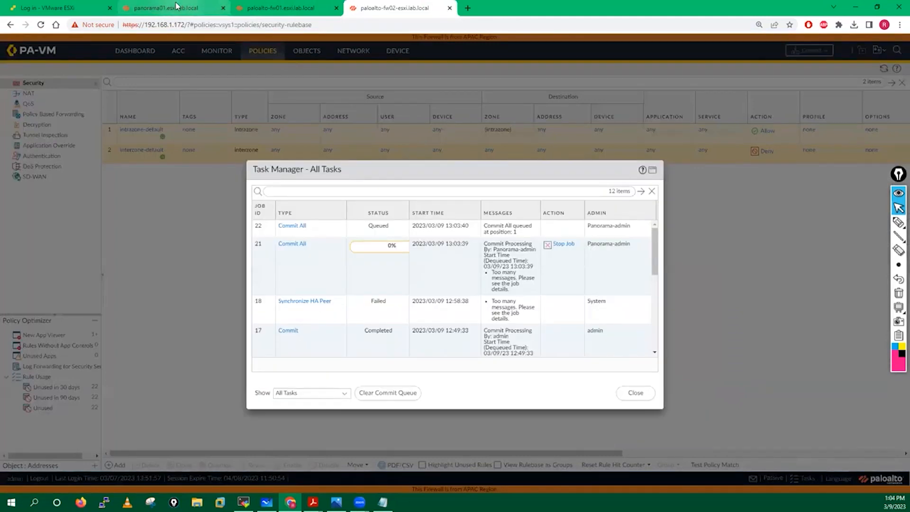
# Refresh the High Availability widget on fw01's Dashboard to check running config sync
pyautogui.click(176, 7)
pyautogui.click(280, 7)
pyautogui.click(133, 55)
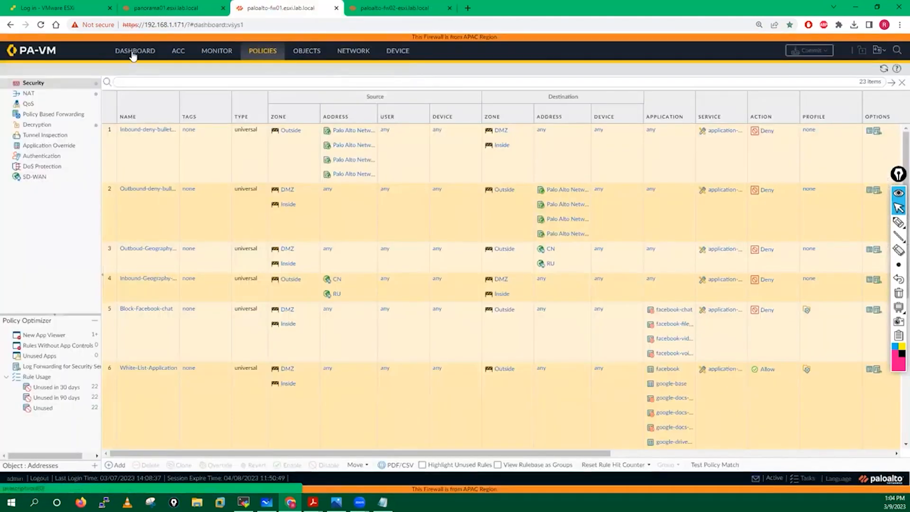
pyautogui.click(577, 152)
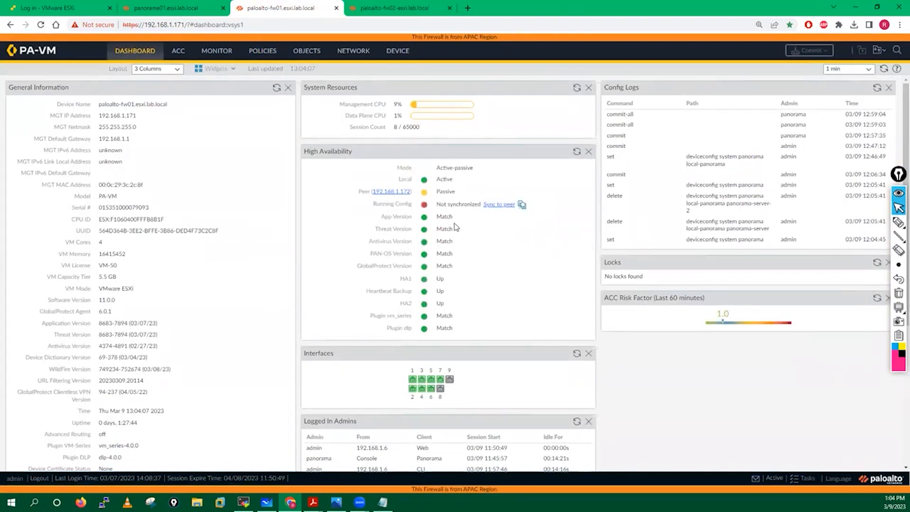
# On fw02, close the task list, reload policies, and check Network > Interfaces
pyautogui.click(394, 8)
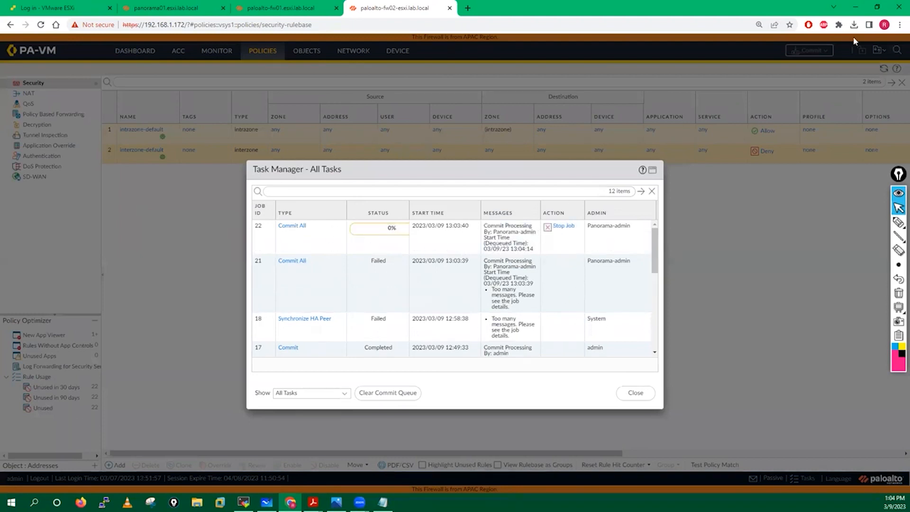
pyautogui.click(634, 393)
pyautogui.click(884, 69)
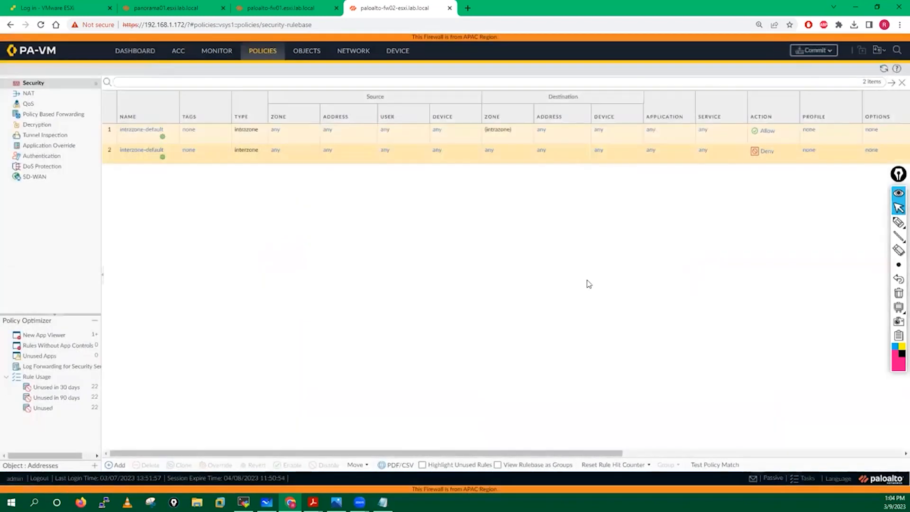
pyautogui.click(183, 6)
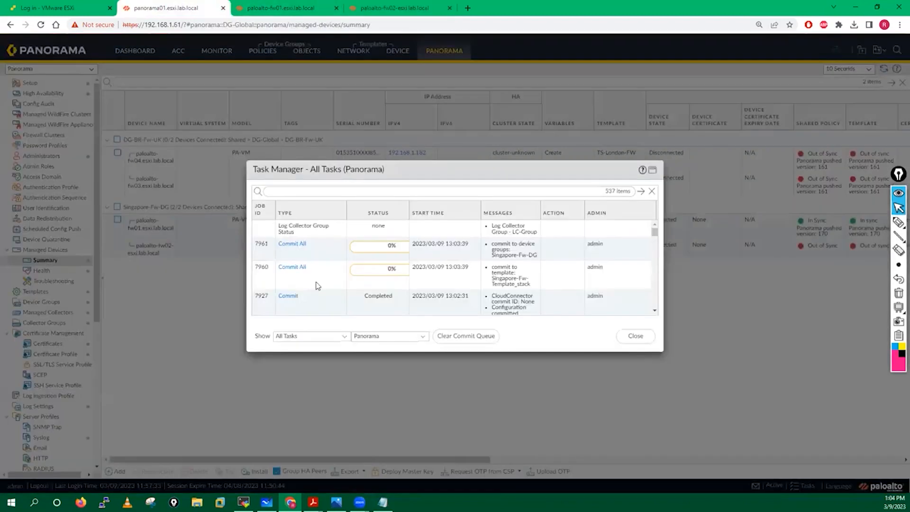
pyautogui.click(395, 8)
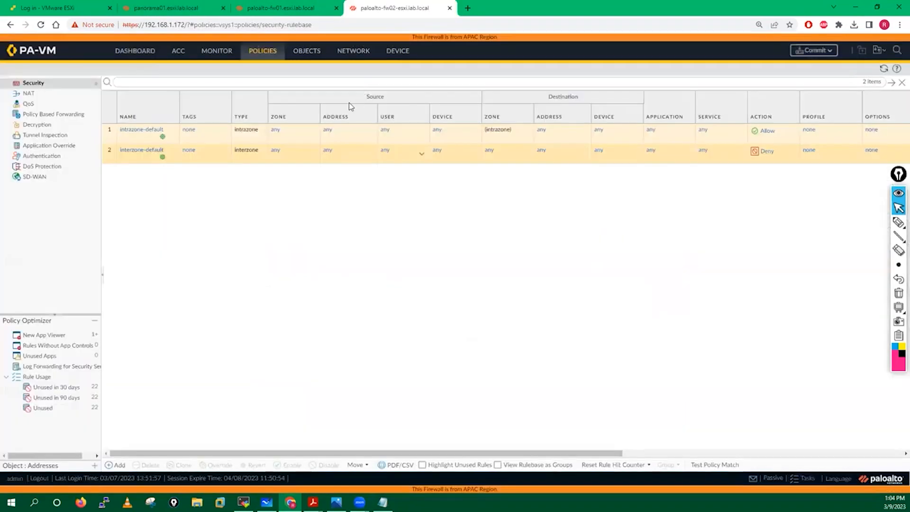
pyautogui.click(357, 53)
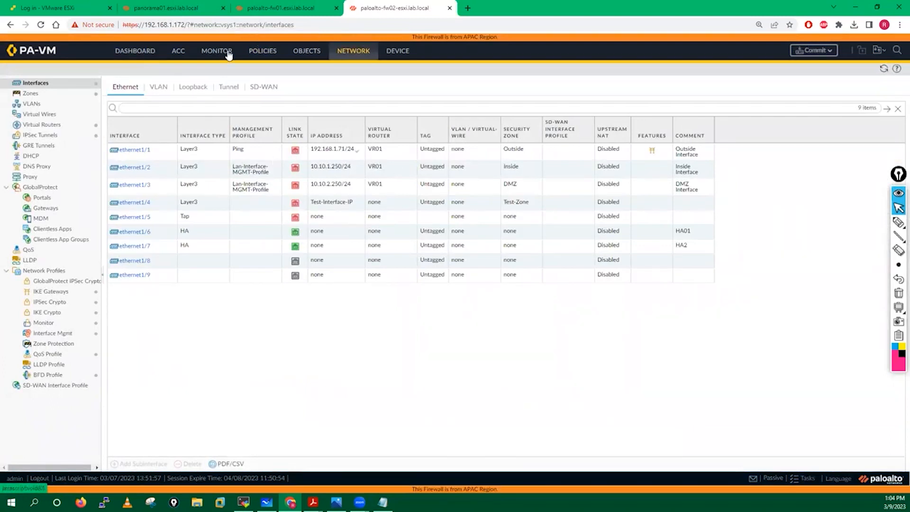
pyautogui.click(262, 53)
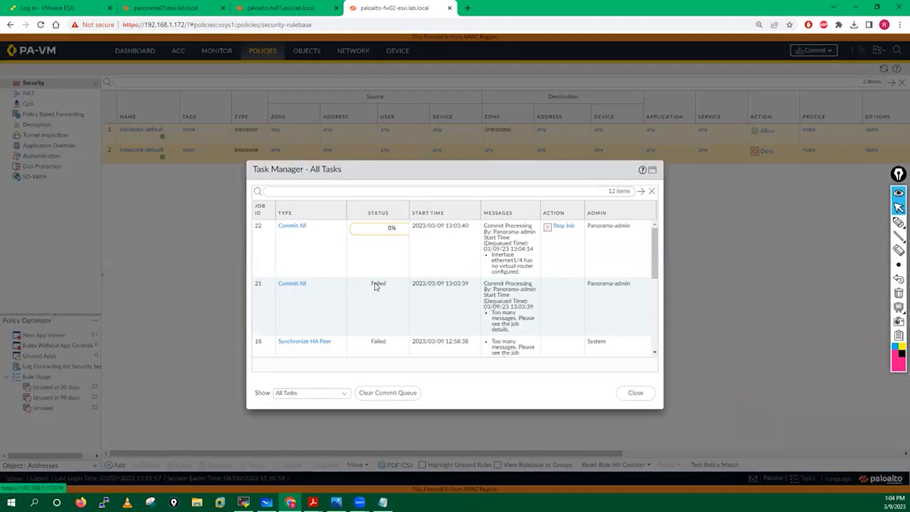
# Read failed Commit All job 21's error about ethernet1/4's invalid Test-Interface-IP
pyautogui.click(295, 284)
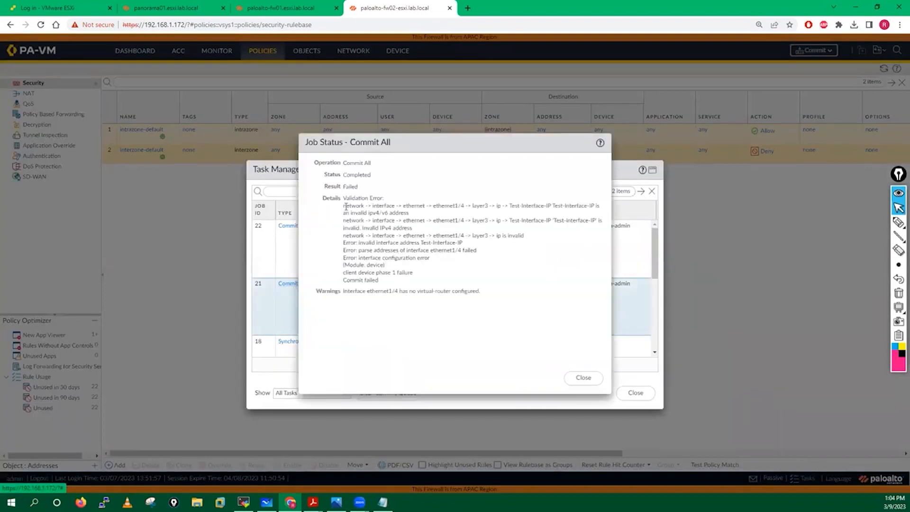
pyautogui.moveTo(395, 229); pyautogui.dragTo(409, 268)
pyautogui.click(448, 213)
pyautogui.moveTo(433, 205); pyautogui.dragTo(437, 337)
pyautogui.click(403, 341)
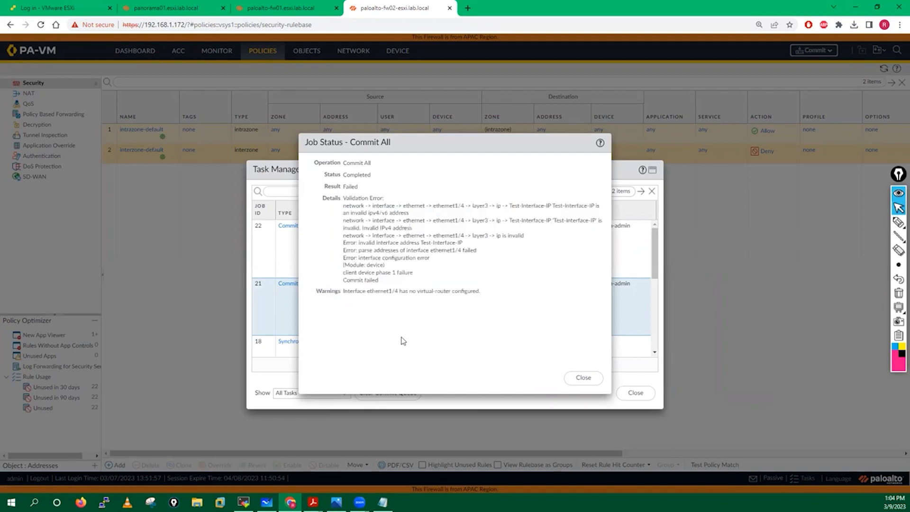
pyautogui.click(579, 377)
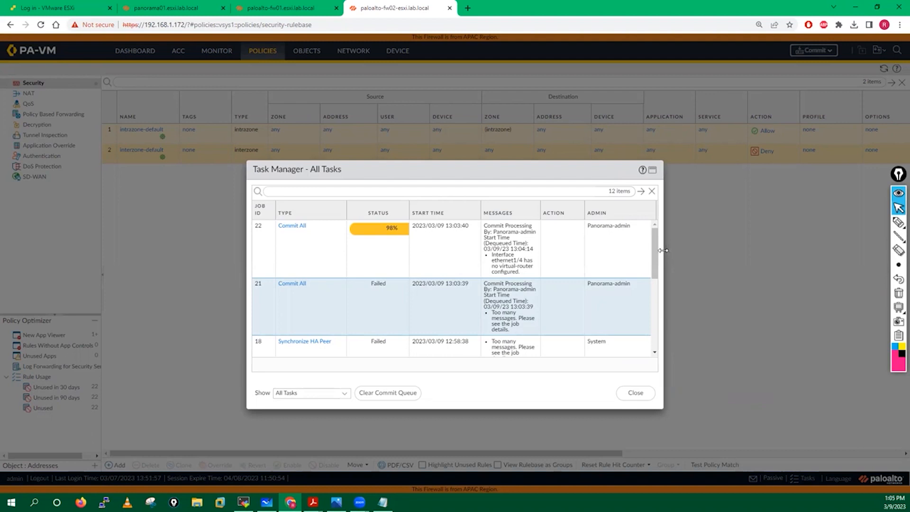
# Open Commit All job 22's details and review its virtual-router warning
pyautogui.moveTo(686, 250); pyautogui.dragTo(725, 251)
pyautogui.click(296, 219)
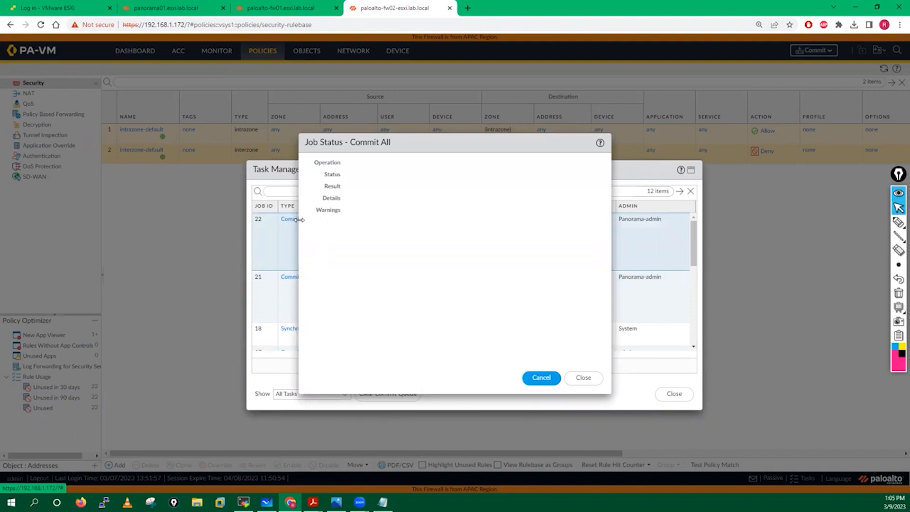
pyautogui.moveTo(421, 144); pyautogui.dragTo(573, 163)
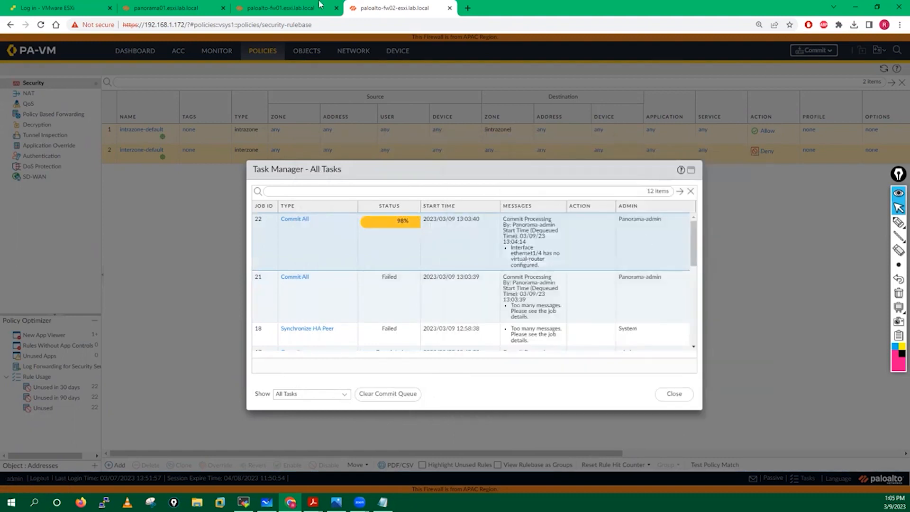
# Check push results in Panorama, then close the Panorama and fw02 task lists
pyautogui.click(150, 5)
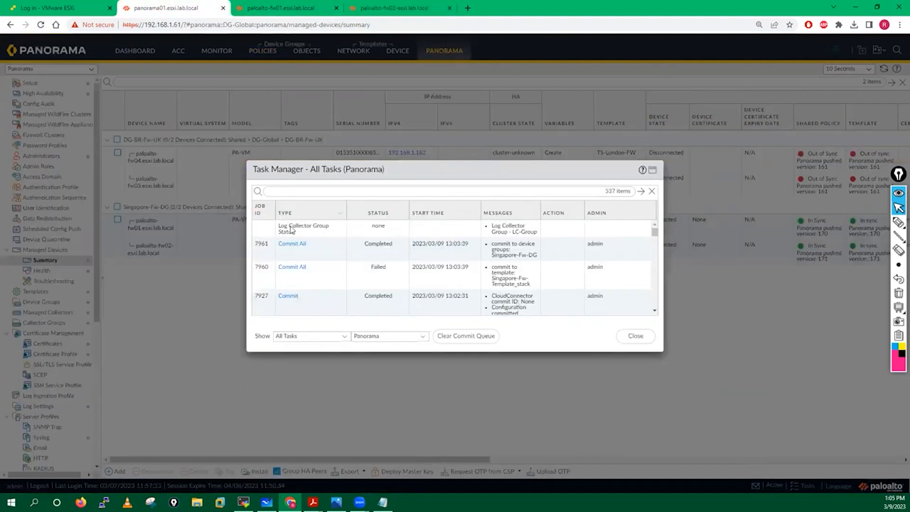
pyautogui.click(636, 337)
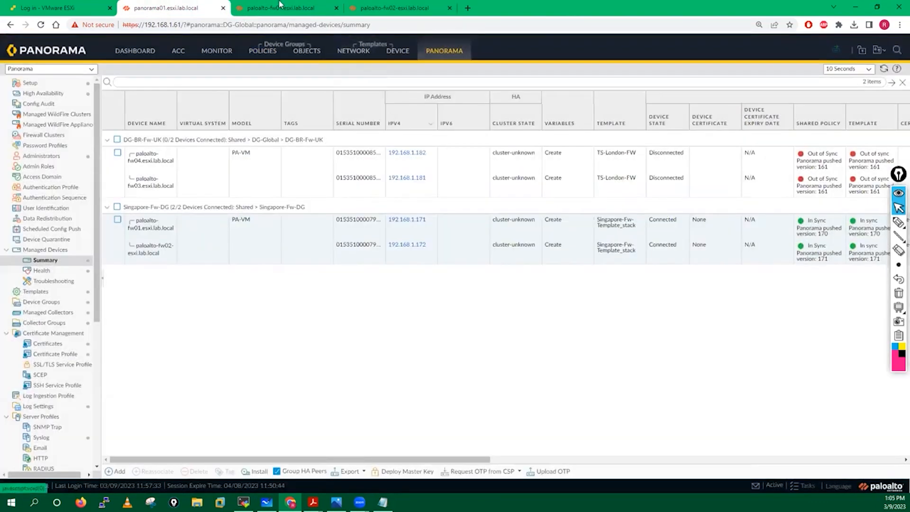
pyautogui.click(281, 8)
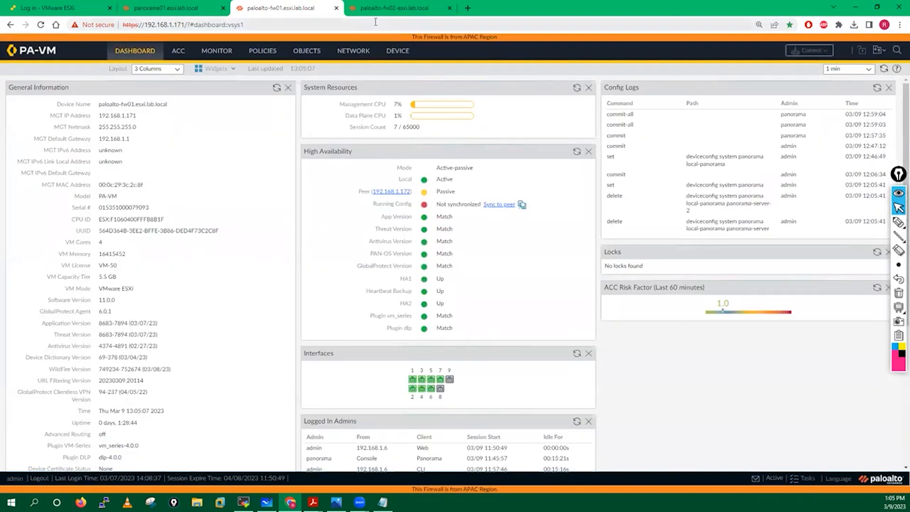
pyautogui.click(397, 8)
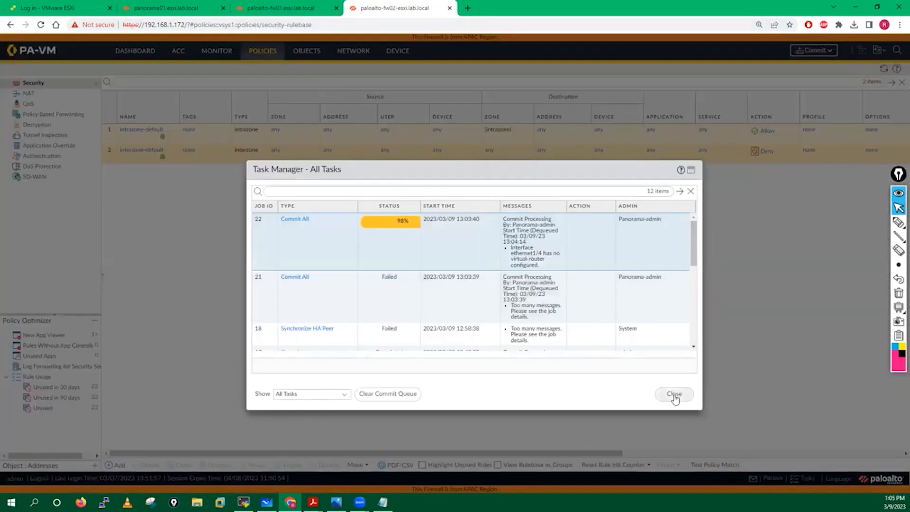
pyautogui.click(673, 396)
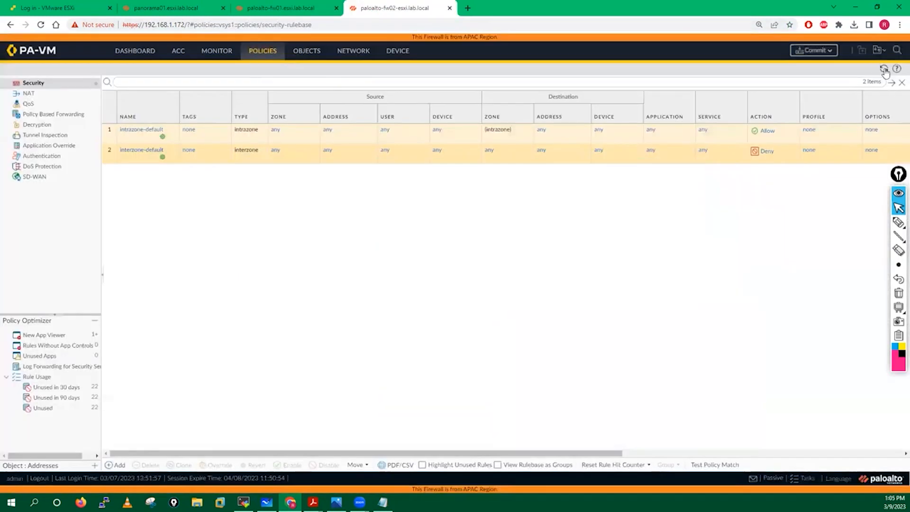
# Refresh fw02's policies and network view, then refresh fw01's High Availability widget
pyautogui.click(883, 69)
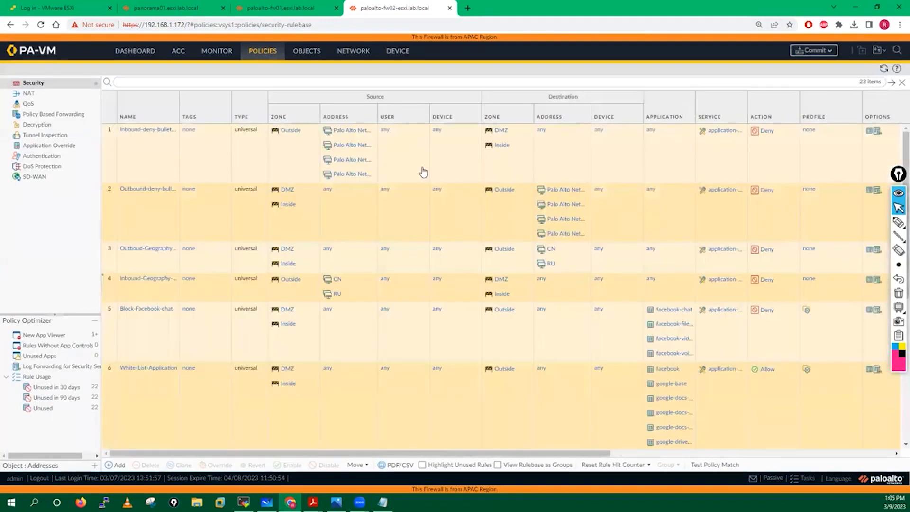
pyautogui.click(355, 53)
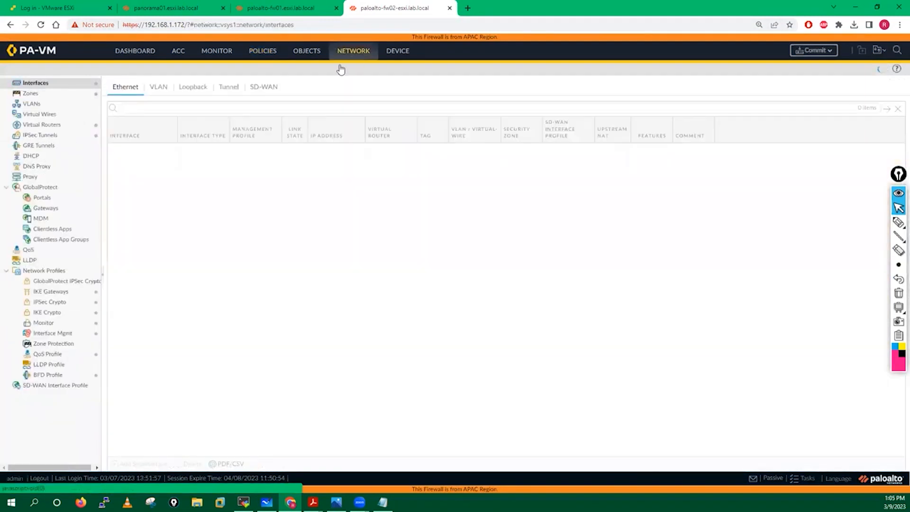
pyautogui.click(281, 8)
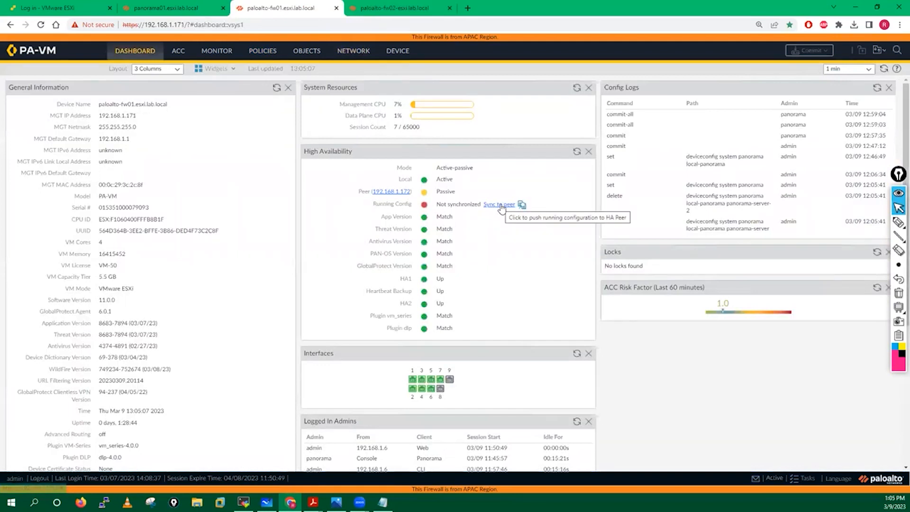
pyautogui.click(577, 152)
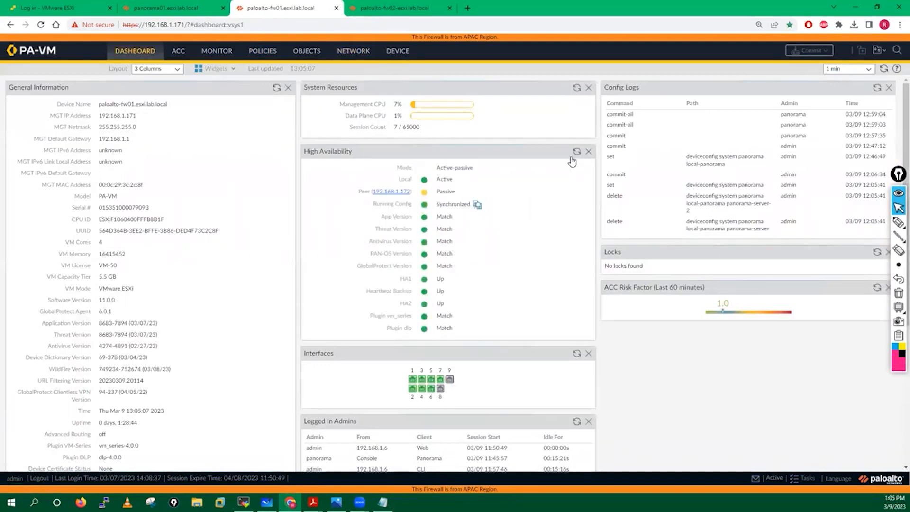
# Refresh HA status on fw02's and fw01's dashboards, then return to Panorama's Managed Devices summary
pyautogui.click(382, 7)
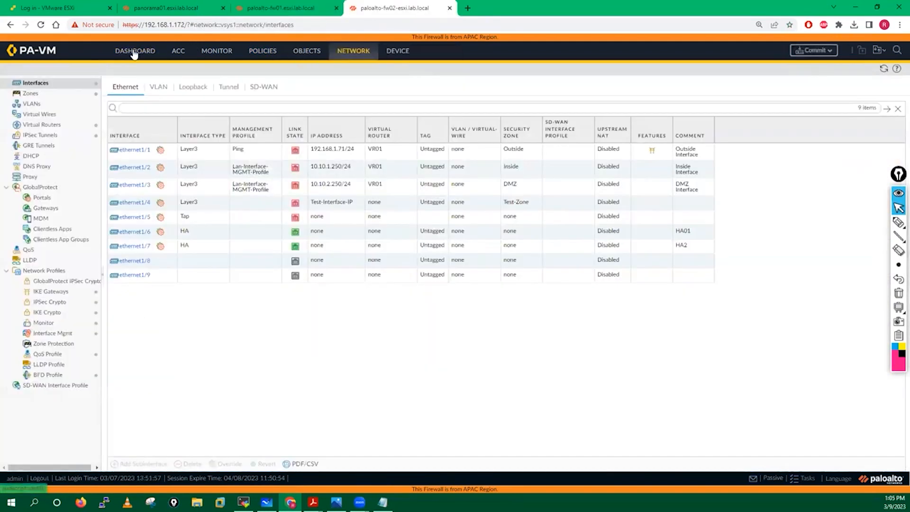
pyautogui.click(134, 50)
pyautogui.click(577, 152)
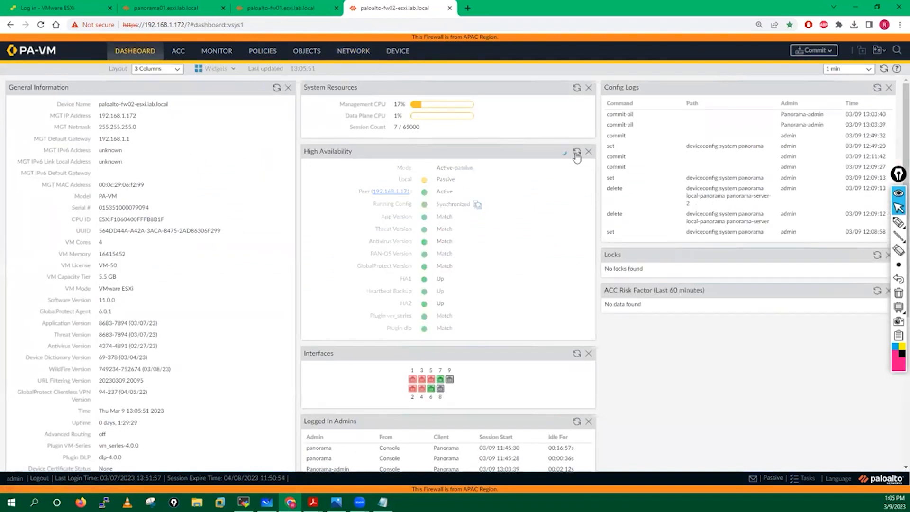
pyautogui.click(280, 7)
pyautogui.click(577, 154)
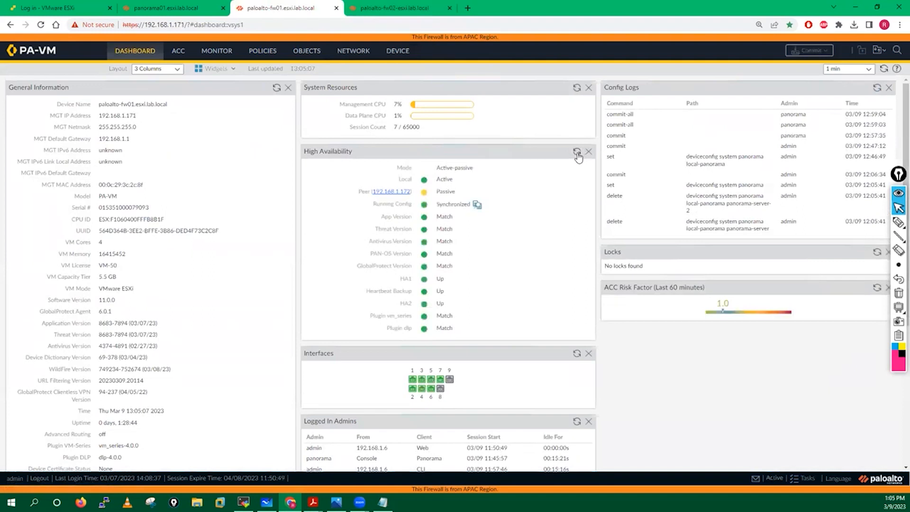
pyautogui.click(403, 6)
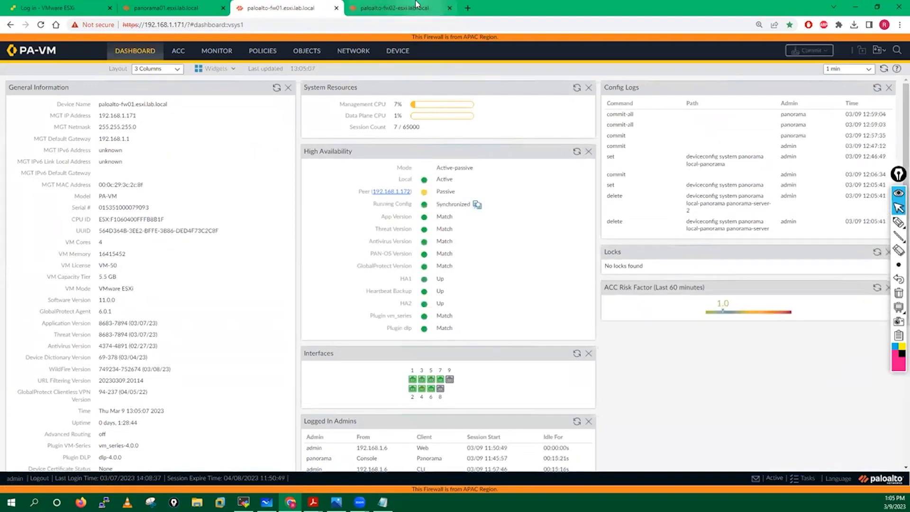
pyautogui.click(166, 8)
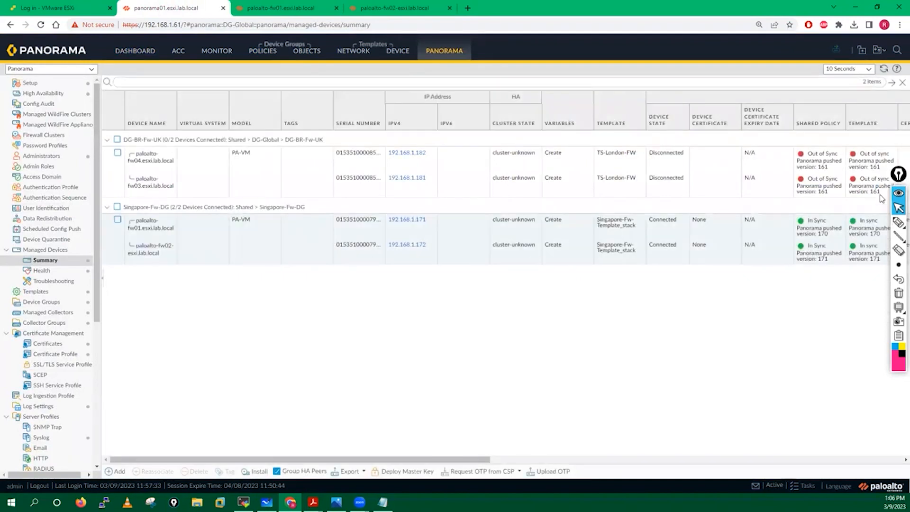
# Scroll the Managed Devices Summary to confirm both Singapore firewalls show In Sync
pyautogui.moveTo(895, 176); pyautogui.dragTo(909, 221)
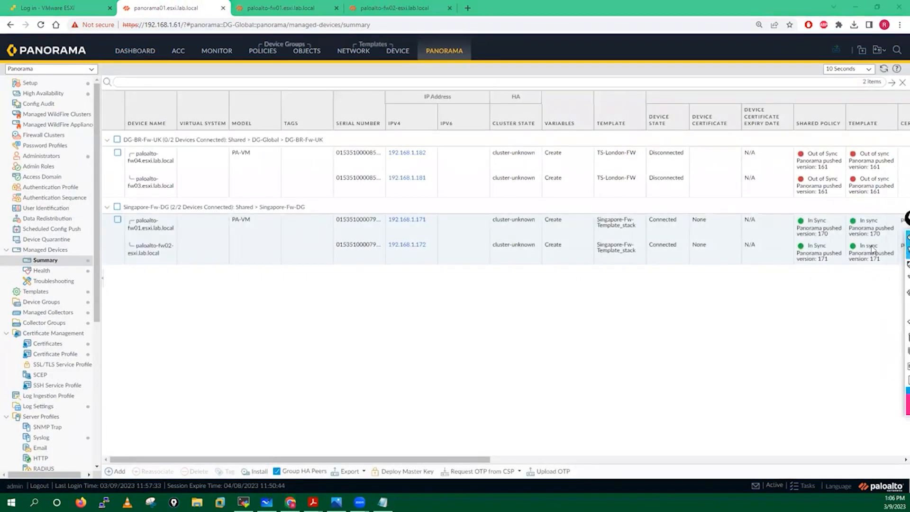
pyautogui.hscroll(8, 839, 233)
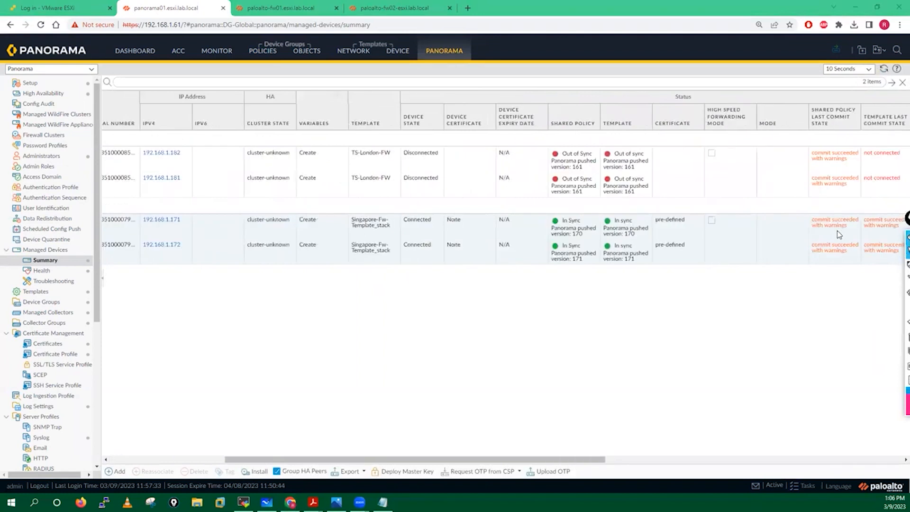
pyautogui.hscroll(3, 837, 230)
pyautogui.hscroll(-10, 838, 230)
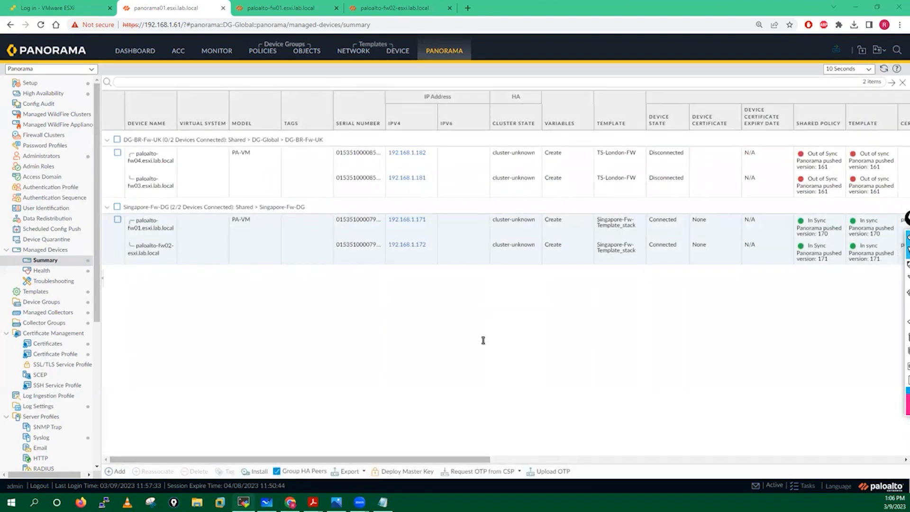
# Open the course-list PDF in Acrobat and scroll to its final page 7
pyautogui.click(243, 502)
pyautogui.click(856, 6)
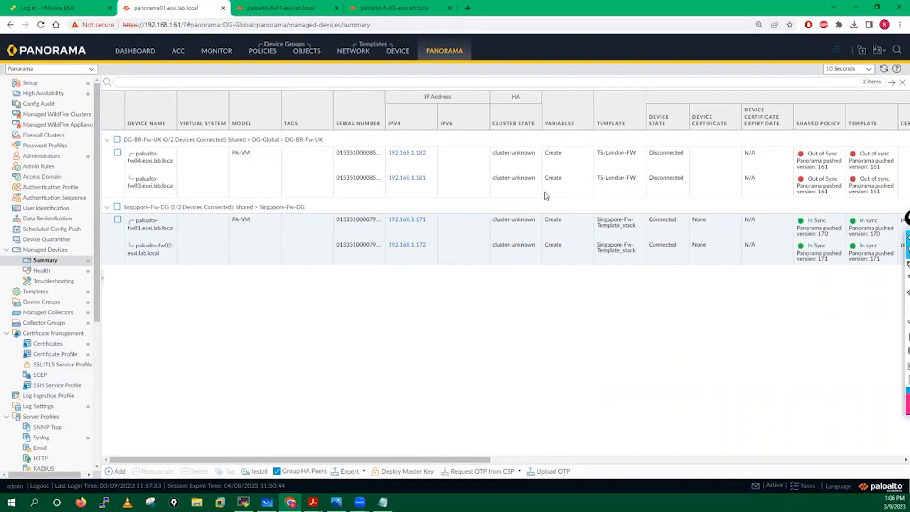
pyautogui.click(313, 502)
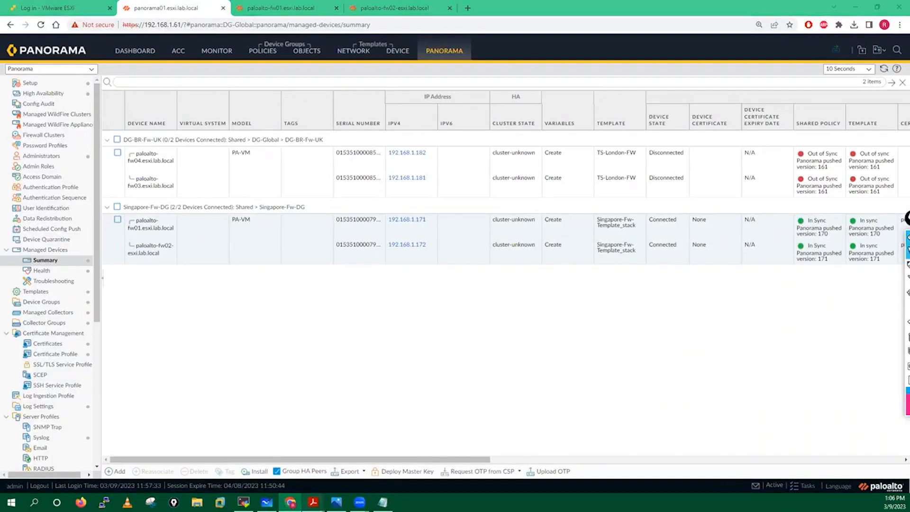
pyautogui.click(417, 467)
pyautogui.scroll(-7, 362, 304)
pyautogui.scroll(-8, 361, 304)
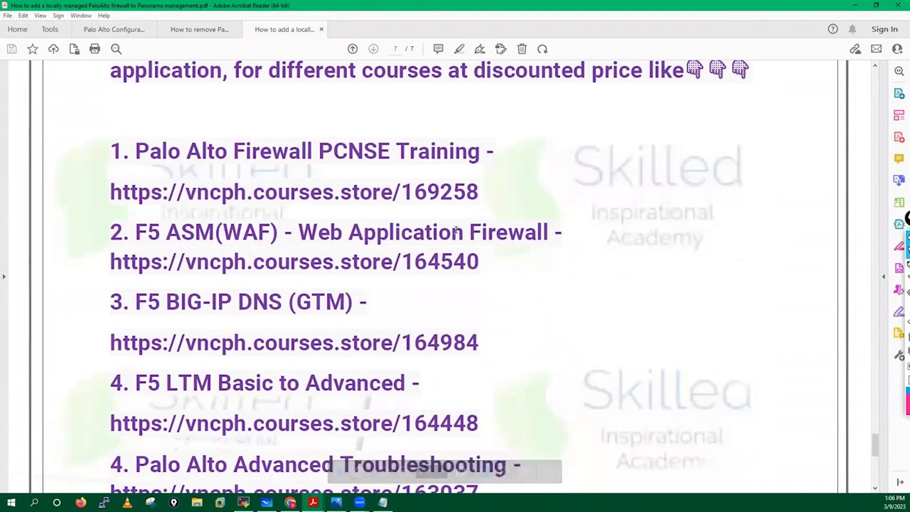
pyautogui.click(897, 223)
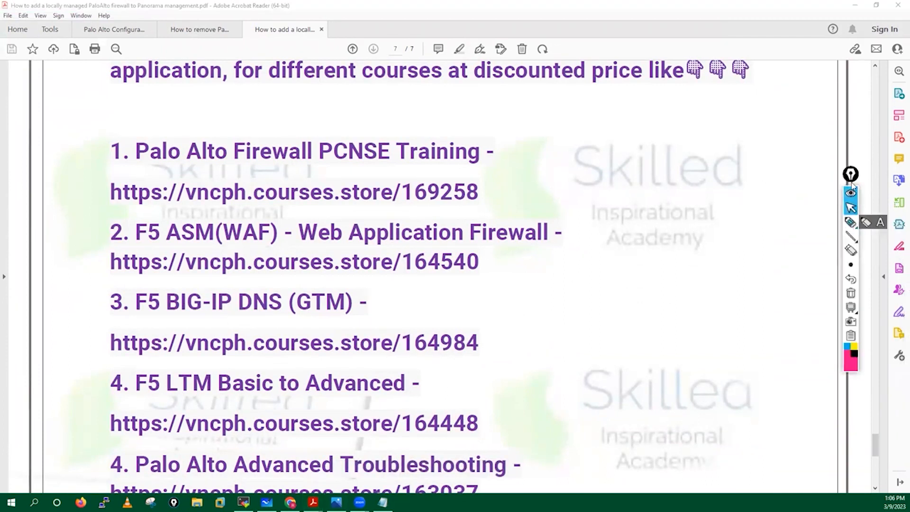
pyautogui.moveTo(851, 175); pyautogui.dragTo(895, 148)
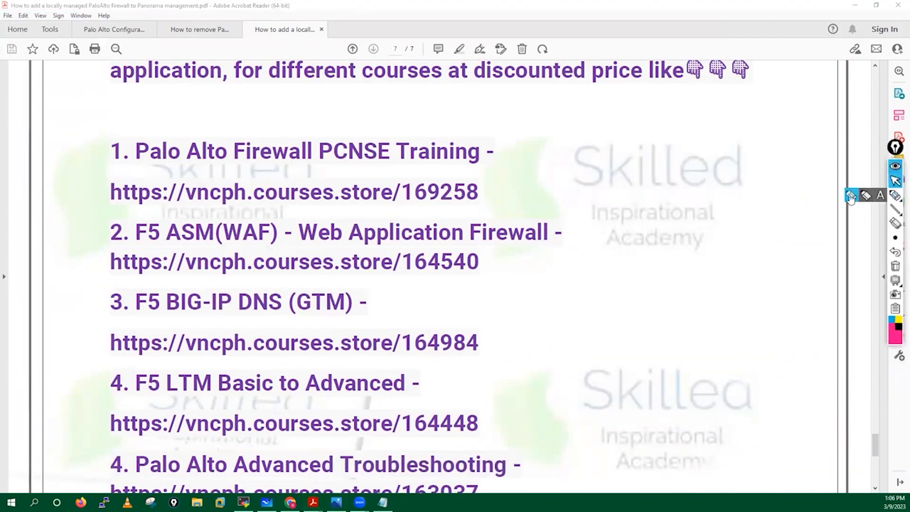
pyautogui.click(865, 197)
pyautogui.moveTo(529, 156)
pyautogui.mouseDown()
pyautogui.moveTo(518, 163)
pyautogui.moveTo(567, 169)
pyautogui.moveTo(590, 149)
pyautogui.moveTo(573, 145)
pyautogui.mouseUp()
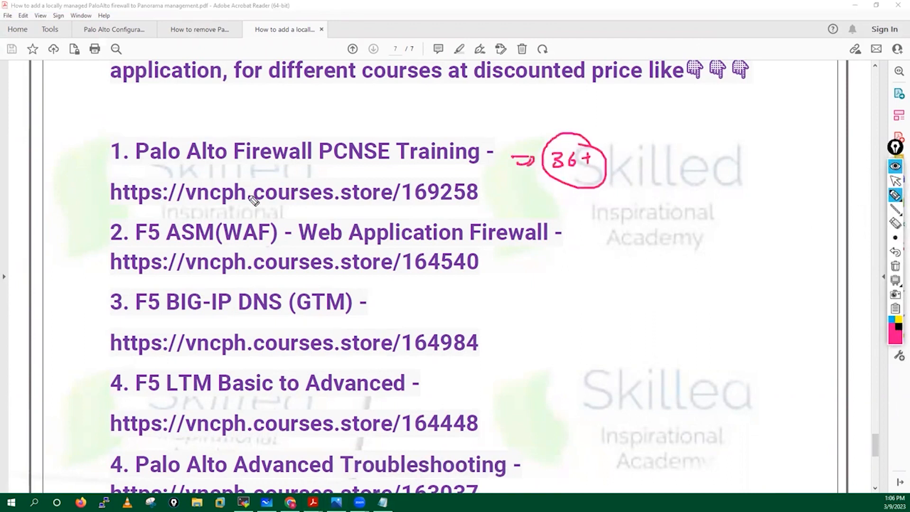
pyautogui.moveTo(116, 172); pyautogui.dragTo(123, 213)
pyautogui.moveTo(472, 175); pyautogui.dragTo(489, 204)
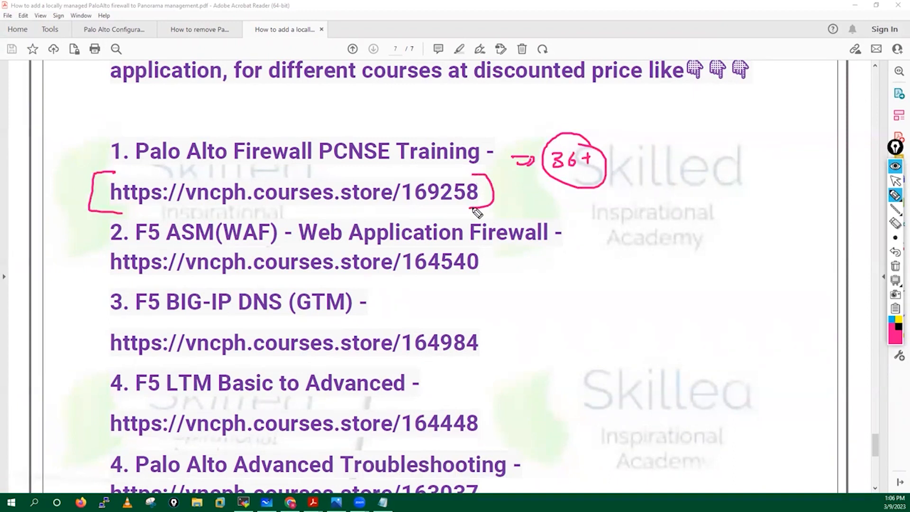
pyautogui.click(895, 266)
pyautogui.click(895, 181)
pyautogui.click(891, 196)
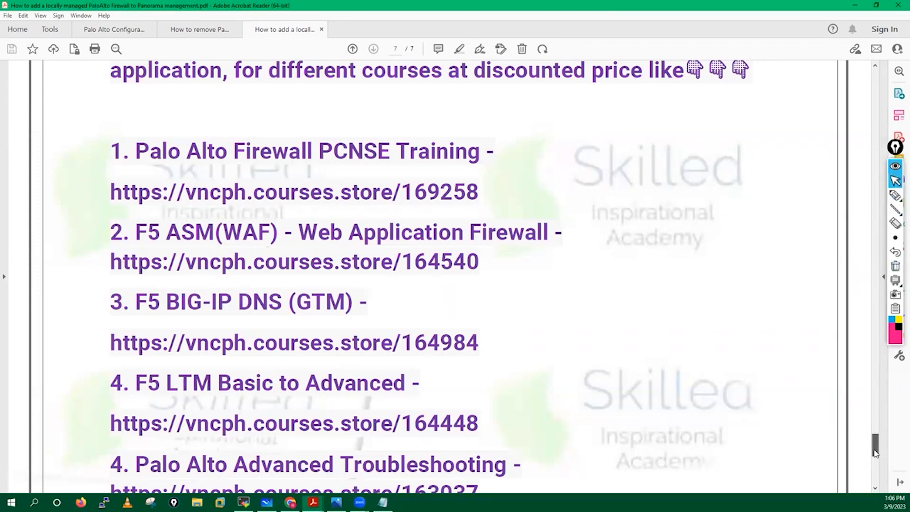
pyautogui.scroll(-3, 875, 449)
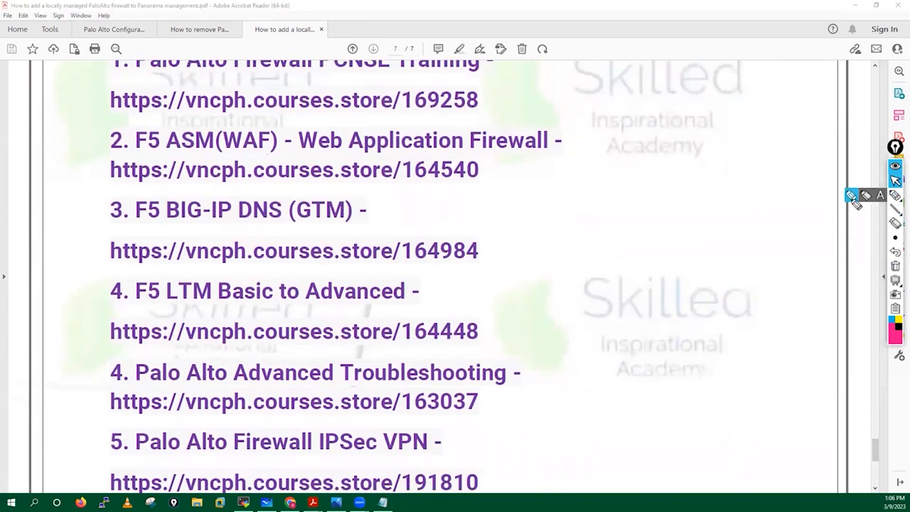
pyautogui.click(852, 195)
pyautogui.moveTo(99, 364); pyautogui.dragTo(165, 433)
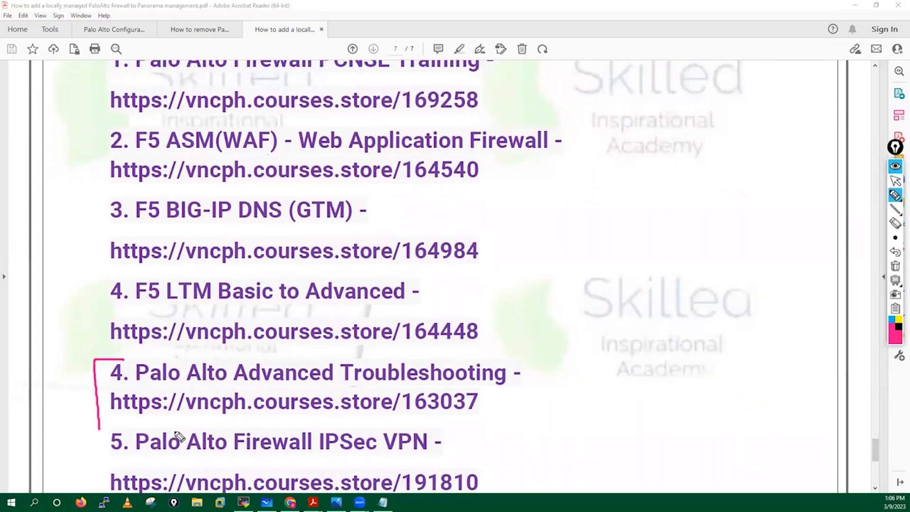
pyautogui.moveTo(476, 351); pyautogui.dragTo(520, 420)
pyautogui.moveTo(528, 377)
pyautogui.mouseDown()
pyautogui.moveTo(559, 378)
pyautogui.moveTo(529, 386)
pyautogui.mouseUp()
pyautogui.moveTo(576, 355)
pyautogui.mouseDown()
pyautogui.moveTo(587, 374)
pyautogui.moveTo(597, 361)
pyautogui.mouseUp()
pyautogui.moveTo(607, 349)
pyautogui.mouseDown()
pyautogui.moveTo(616, 348)
pyautogui.moveTo(616, 361)
pyautogui.mouseUp()
pyautogui.moveTo(599, 327)
pyautogui.mouseDown()
pyautogui.moveTo(617, 332)
pyautogui.moveTo(617, 360)
pyautogui.mouseUp()
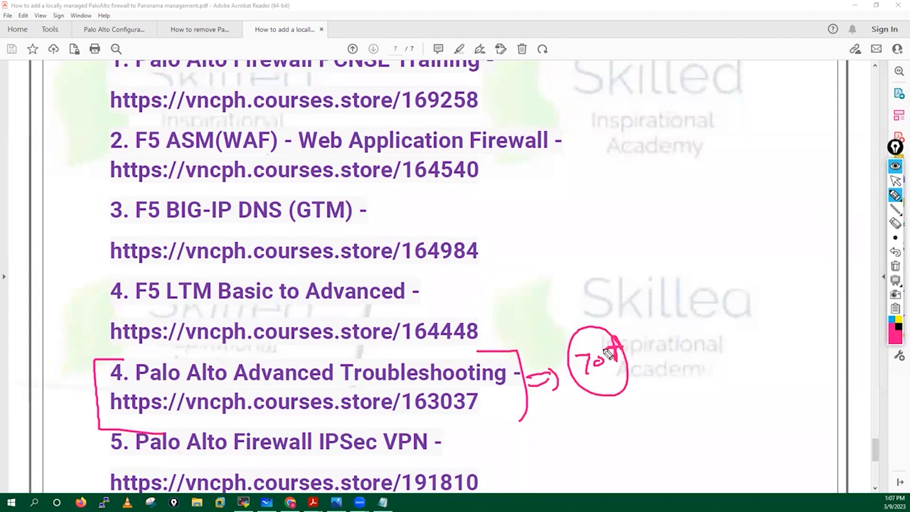
pyautogui.moveTo(514, 353)
pyautogui.mouseDown()
pyautogui.moveTo(545, 313)
pyautogui.moveTo(582, 332)
pyautogui.moveTo(579, 343)
pyautogui.mouseUp()
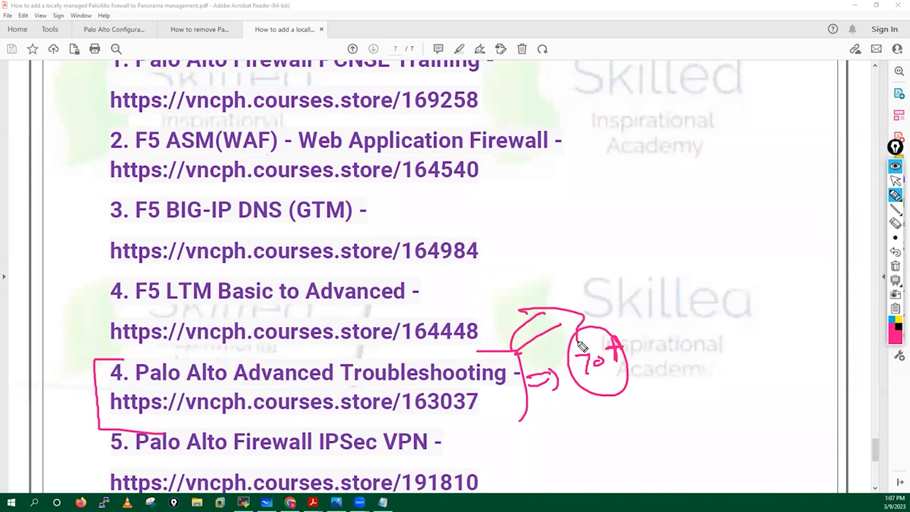
pyautogui.moveTo(117, 385)
pyautogui.mouseDown()
pyautogui.moveTo(108, 412)
pyautogui.moveTo(130, 415)
pyautogui.moveTo(264, 380)
pyautogui.moveTo(491, 387)
pyautogui.mouseUp()
pyautogui.moveTo(561, 199)
pyautogui.mouseDown()
pyautogui.moveTo(551, 235)
pyautogui.moveTo(574, 192)
pyautogui.mouseUp()
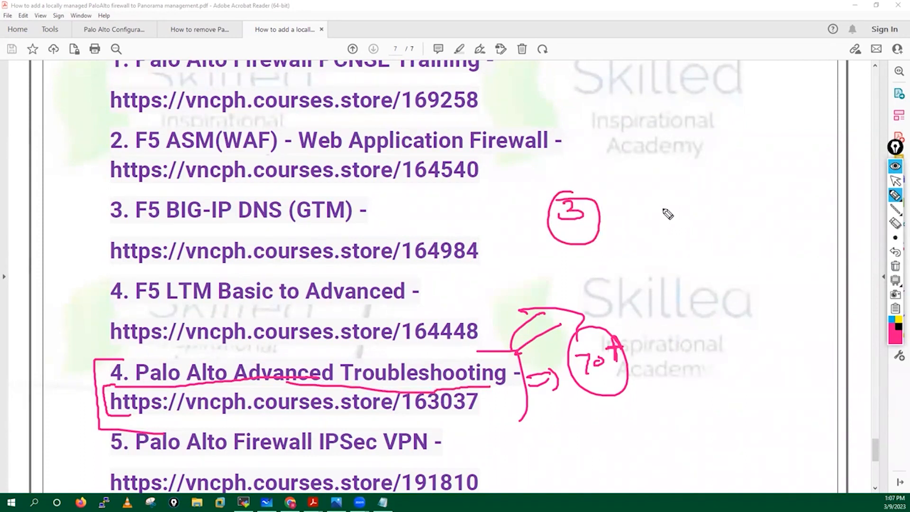
pyautogui.moveTo(661, 218)
pyautogui.mouseDown()
pyautogui.moveTo(660, 238)
pyautogui.moveTo(698, 223)
pyautogui.mouseUp()
pyautogui.moveTo(690, 217); pyautogui.dragTo(701, 212)
pyautogui.moveTo(709, 196)
pyautogui.mouseDown()
pyautogui.moveTo(672, 268)
pyautogui.moveTo(691, 195)
pyautogui.mouseUp()
pyautogui.moveTo(700, 177)
pyautogui.mouseDown()
pyautogui.moveTo(702, 201)
pyautogui.moveTo(709, 193)
pyautogui.moveTo(700, 199)
pyautogui.mouseUp()
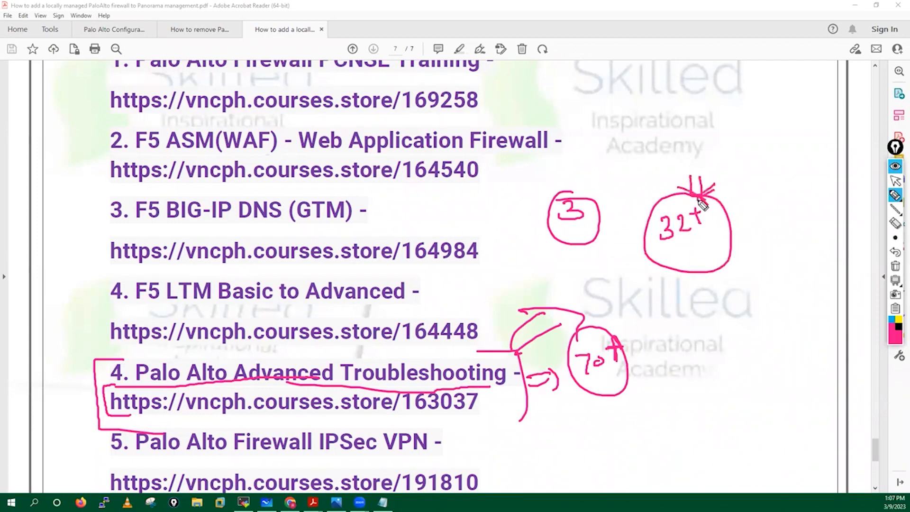
pyautogui.click(895, 265)
pyautogui.click(896, 180)
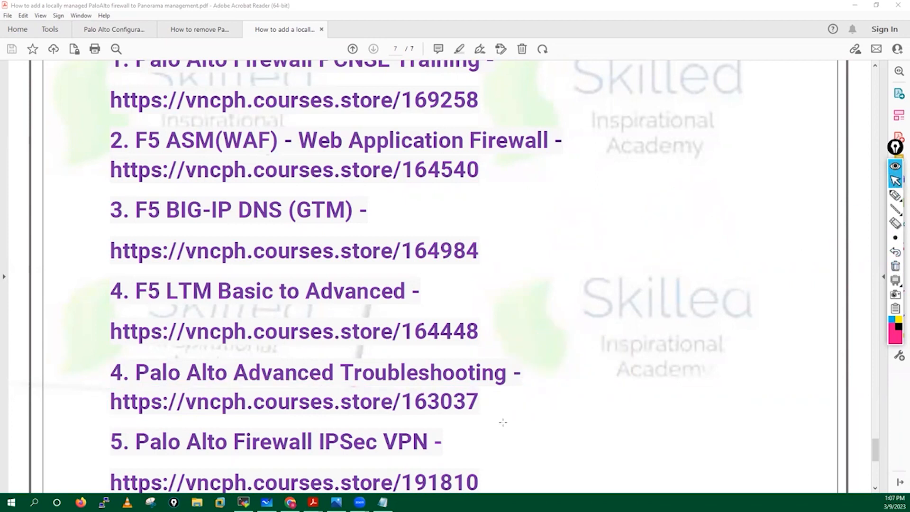
pyautogui.hotkey('alt', 'Tab')
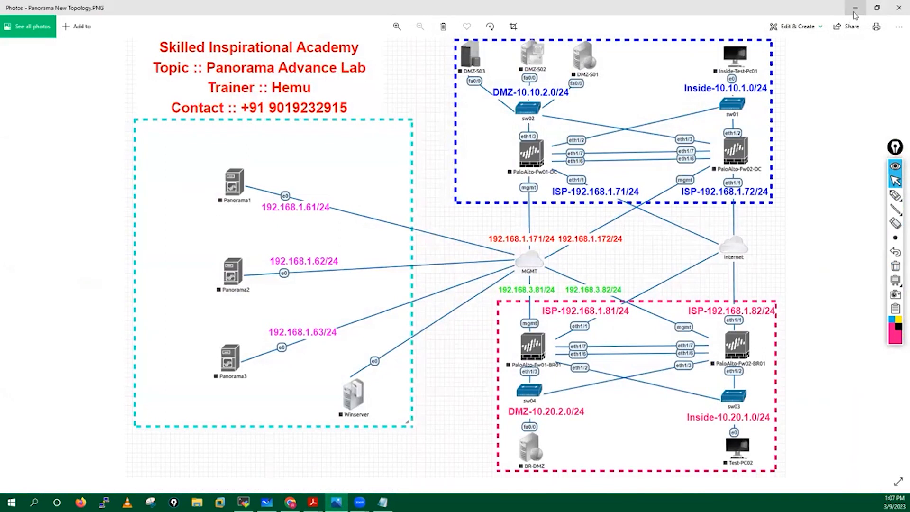
pyautogui.click(860, 6)
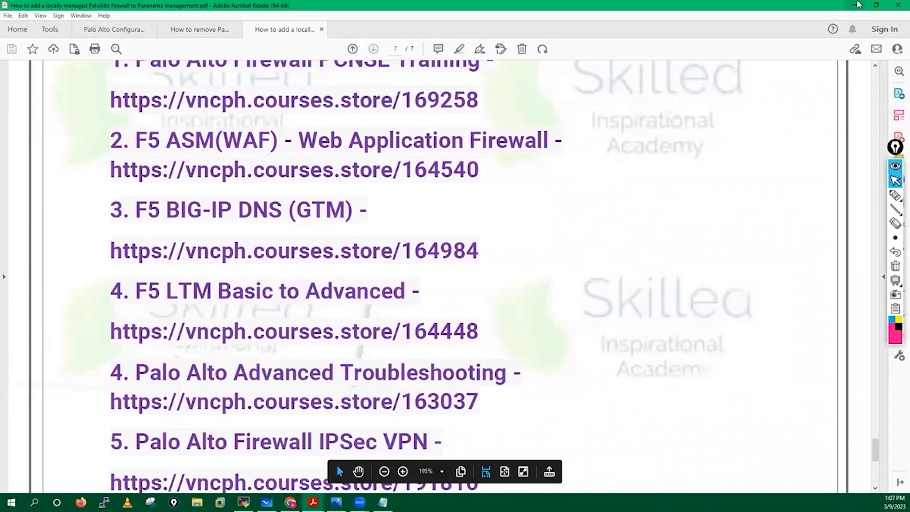
pyautogui.moveTo(895, 195)
pyautogui.click(851, 196)
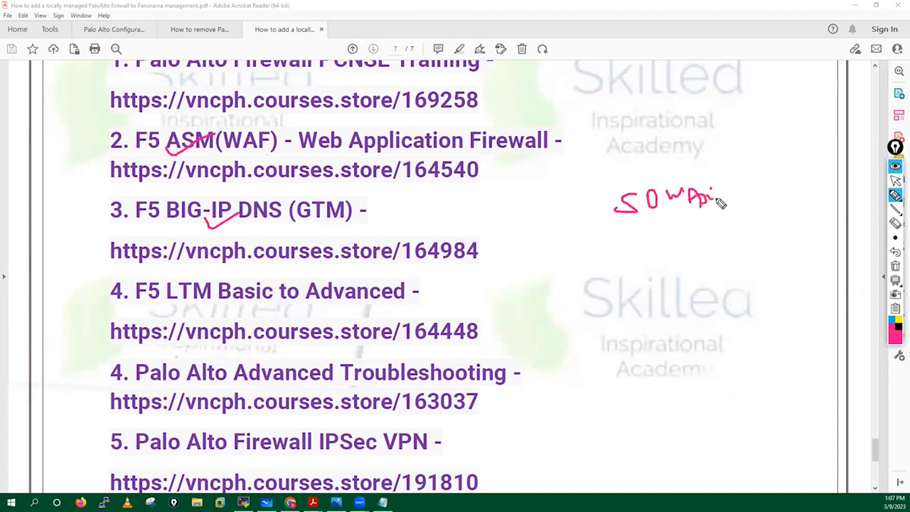
pyautogui.moveTo(706, 221); pyautogui.dragTo(734, 217)
pyautogui.moveTo(735, 216)
pyautogui.mouseDown()
pyautogui.moveTo(774, 192)
pyautogui.moveTo(740, 189)
pyautogui.mouseUp()
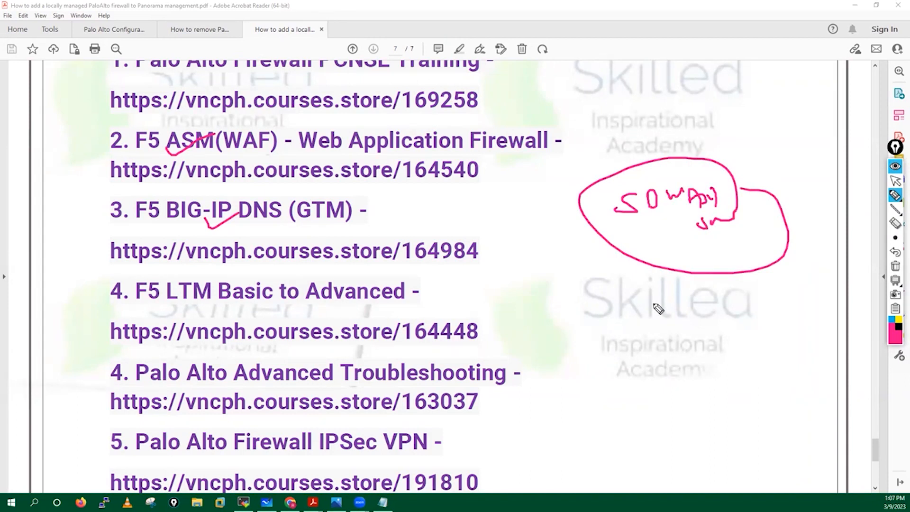
pyautogui.click(895, 266)
pyautogui.click(895, 194)
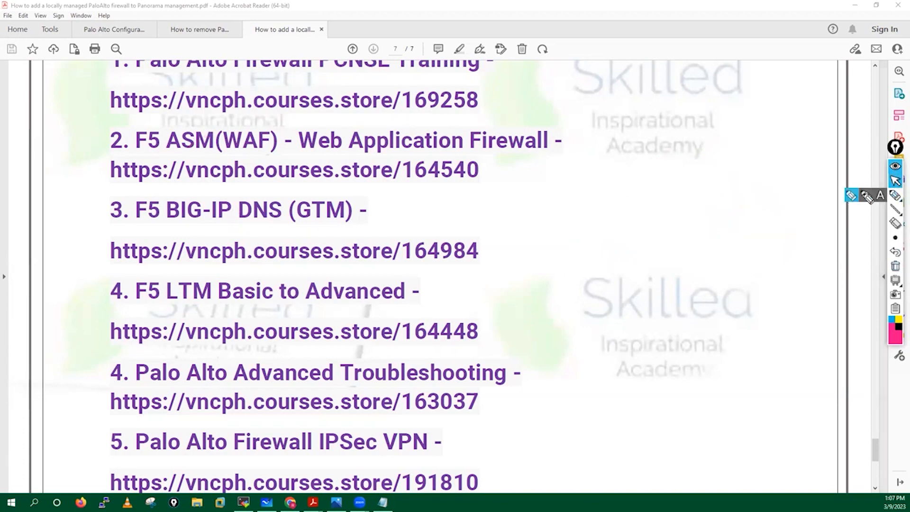
pyautogui.click(867, 197)
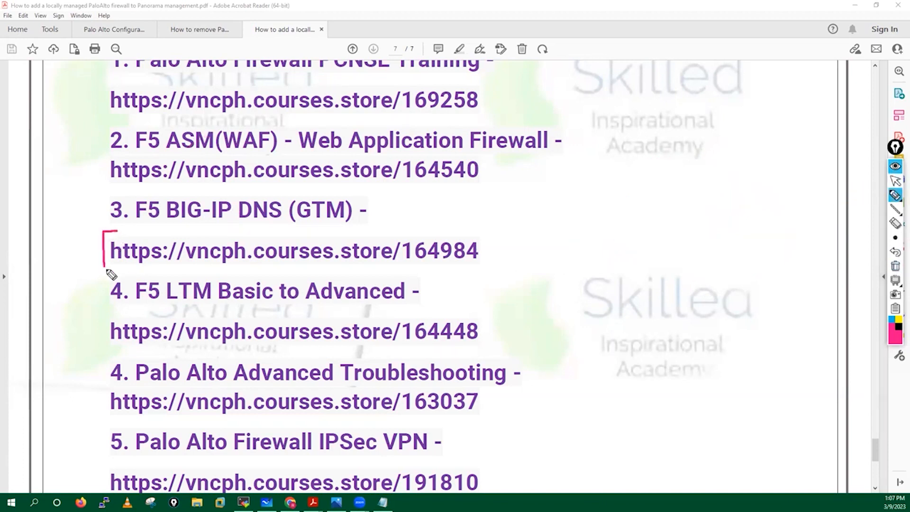
pyautogui.moveTo(113, 230); pyautogui.dragTo(365, 227)
pyautogui.moveTo(402, 262); pyautogui.dragTo(185, 283)
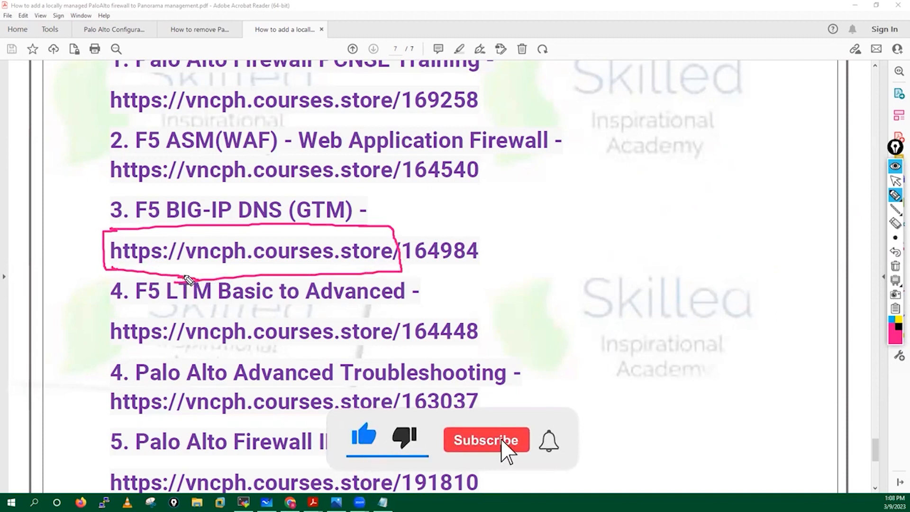
pyautogui.click(895, 268)
pyautogui.click(896, 180)
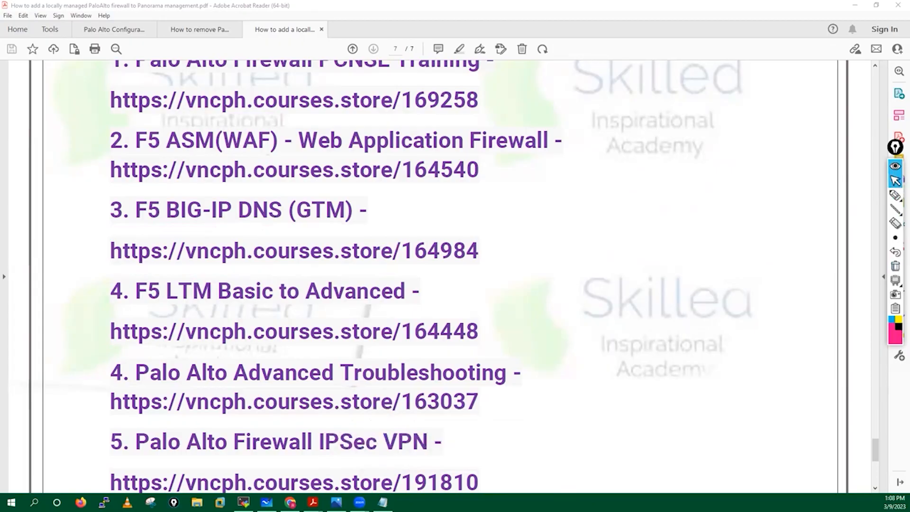